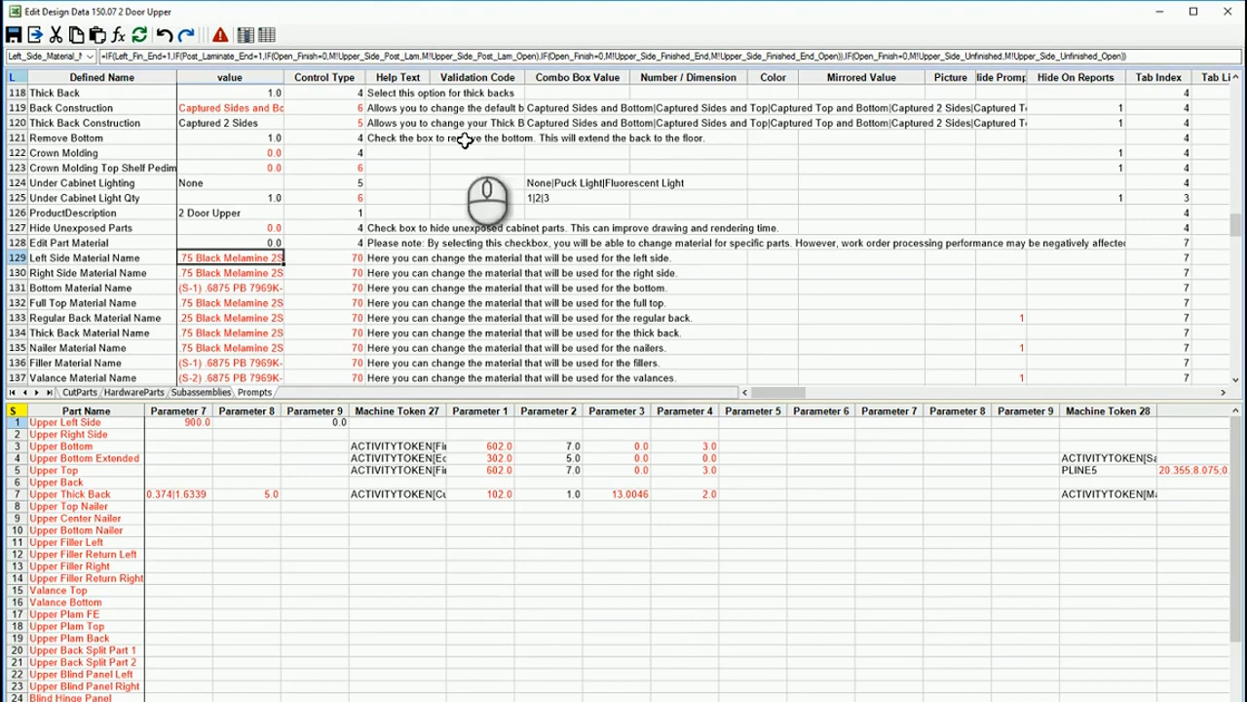
Step: Open the function arguments for Upper Top's empty Parameter 7 cell and close them without inserting anything
click(213, 517)
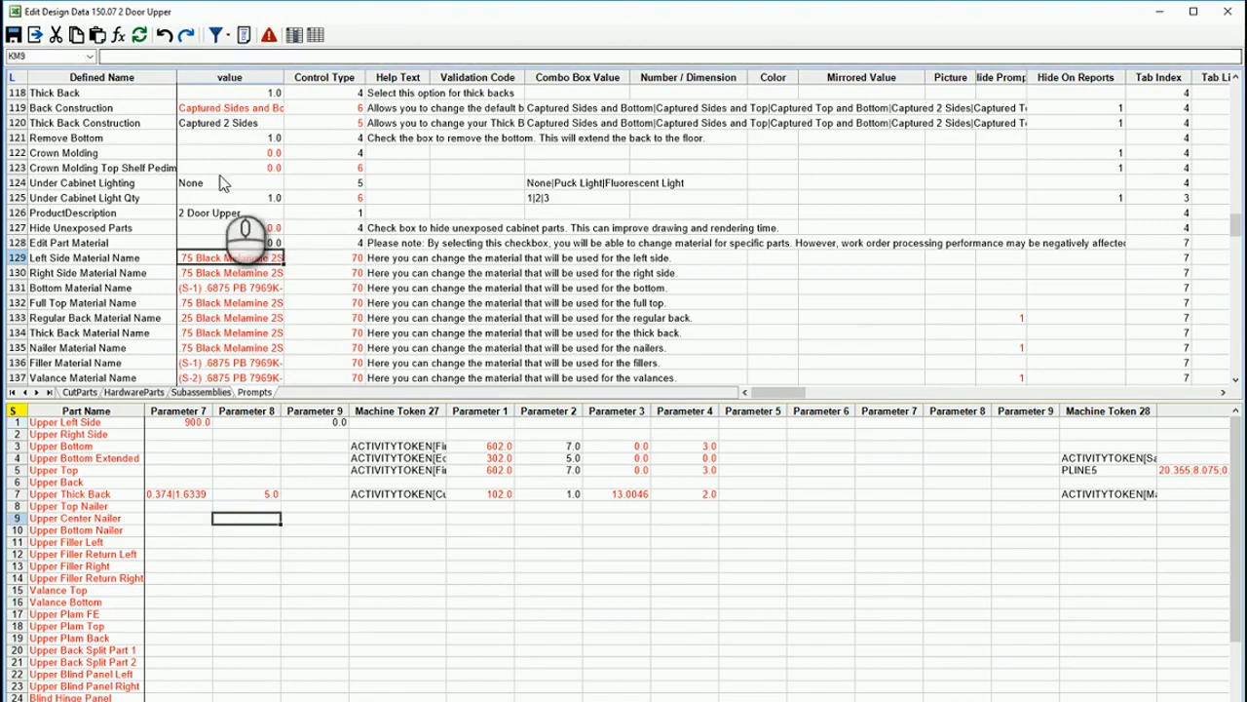
click(191, 493)
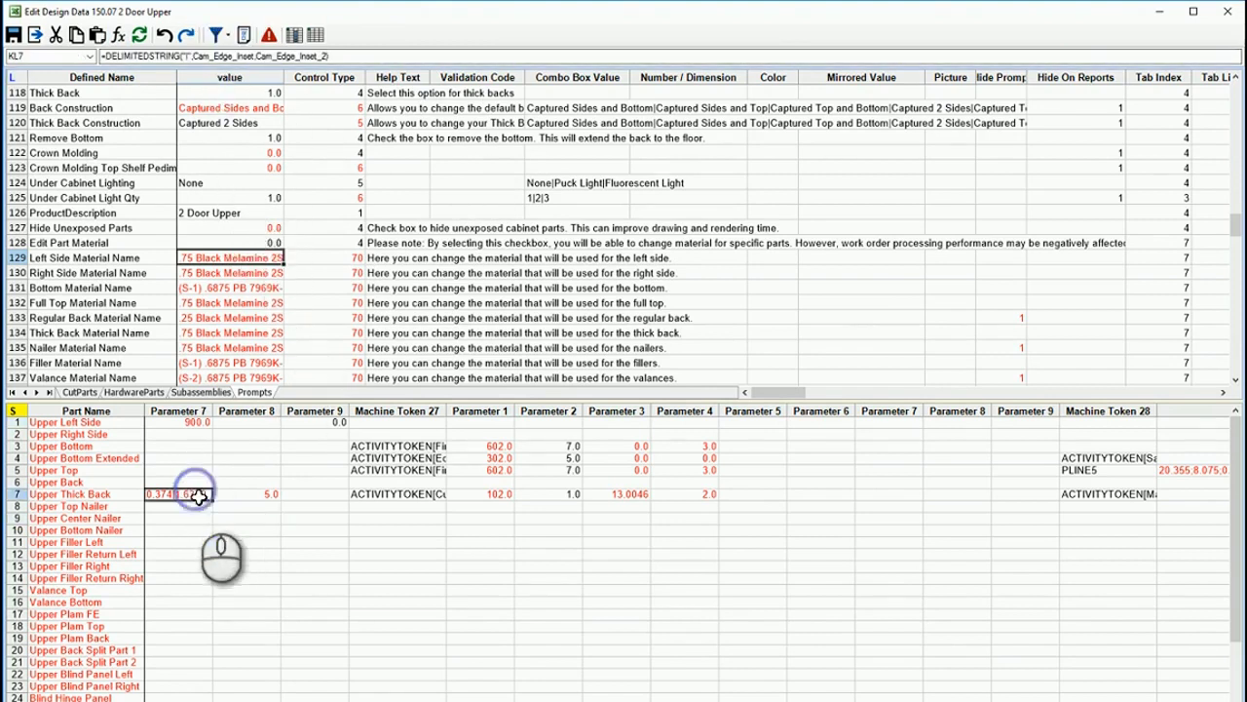
click(185, 471)
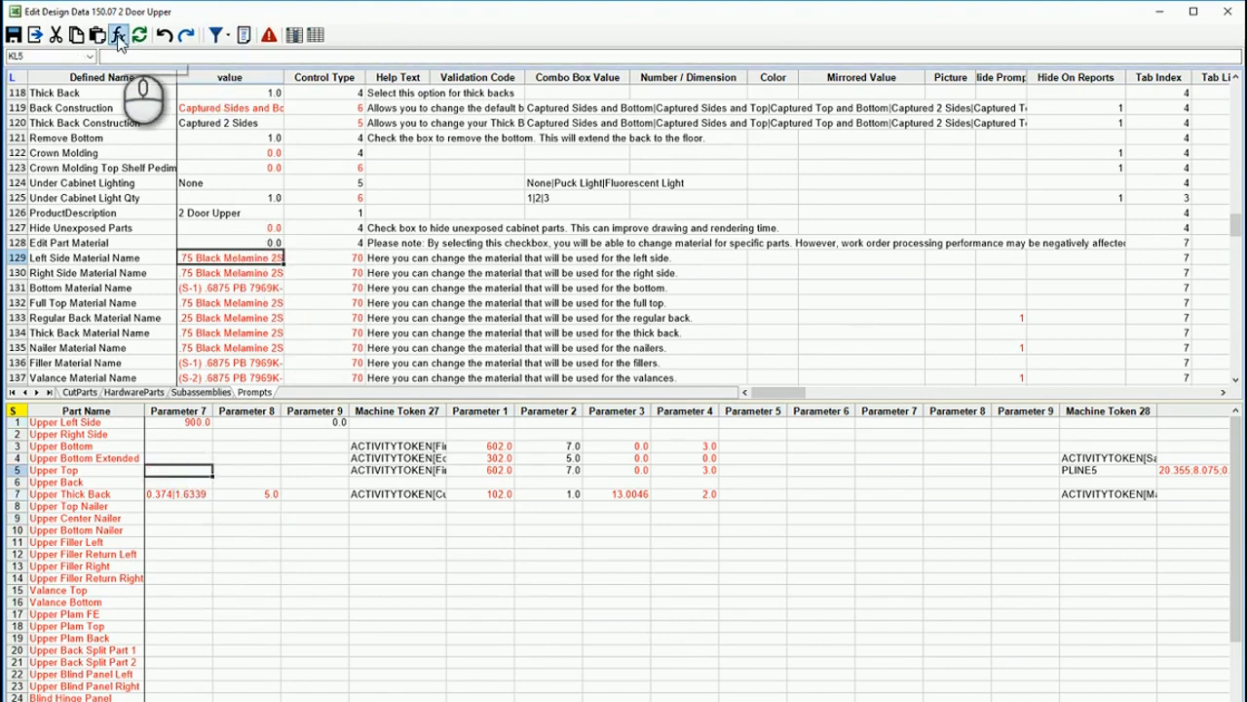
click(117, 37)
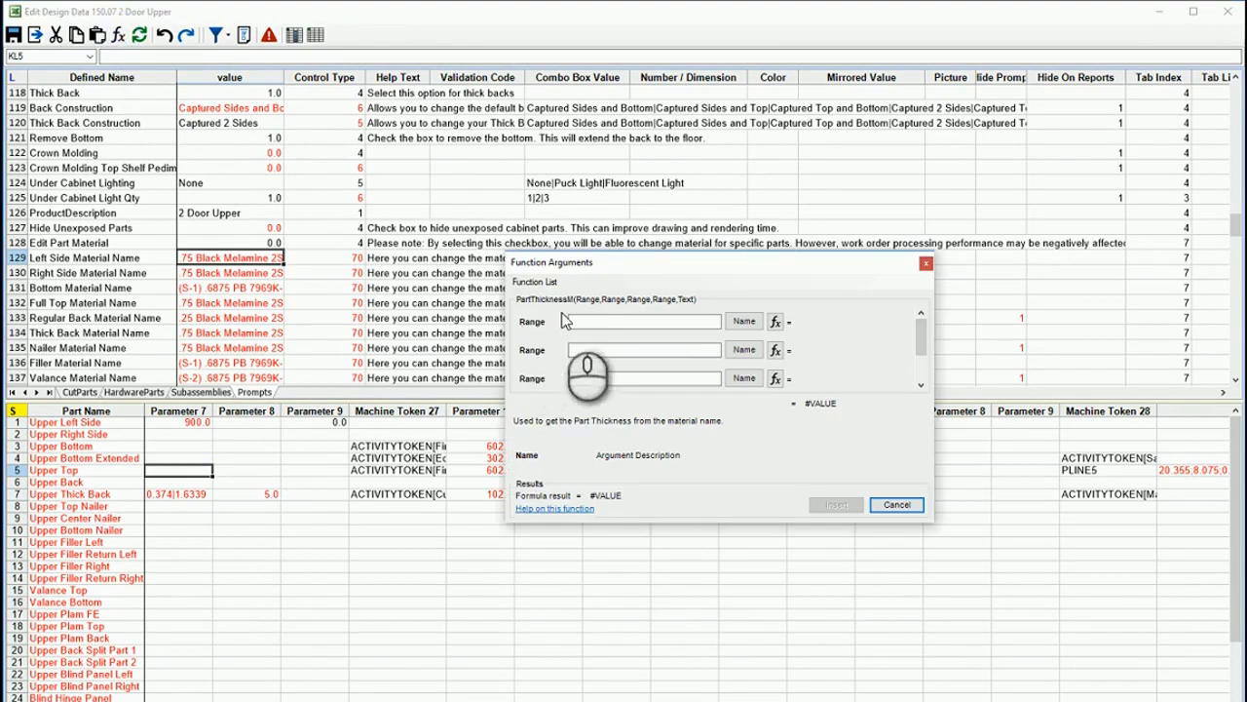
drag(656, 263, 492, 226)
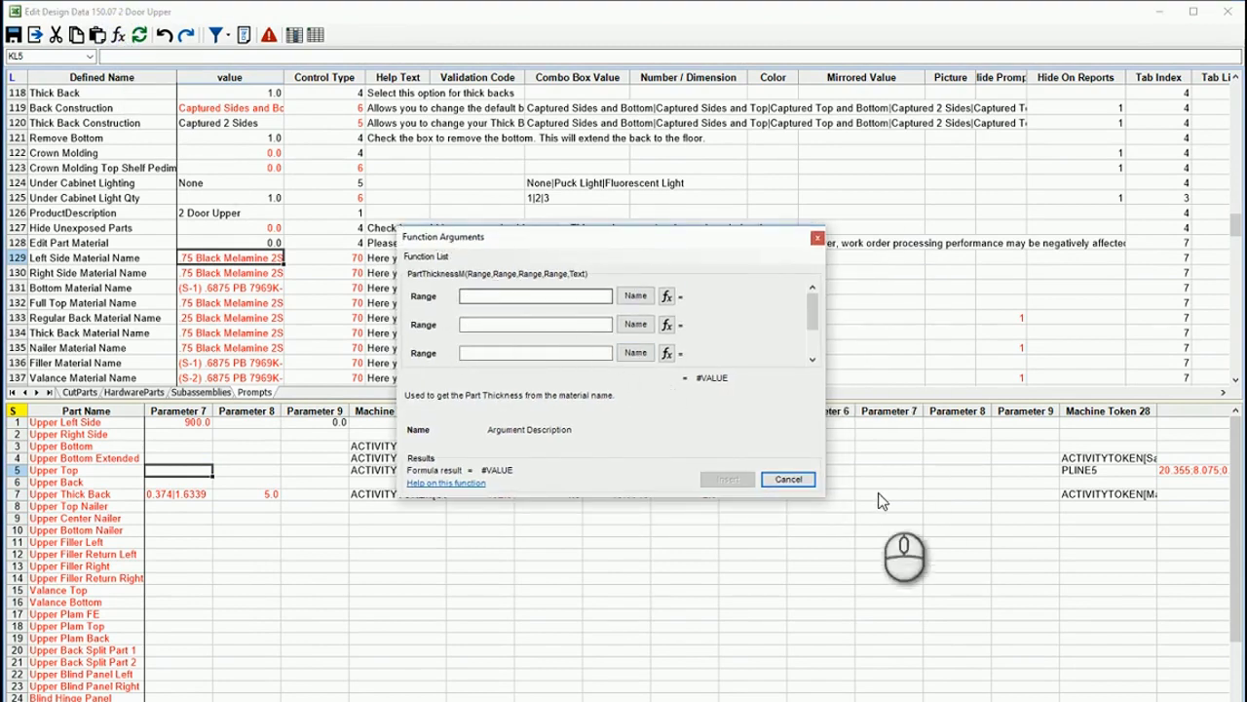
click(794, 480)
Step: Open the function arguments for the Left Side Material Name value and leave them without inserting a function
click(186, 497)
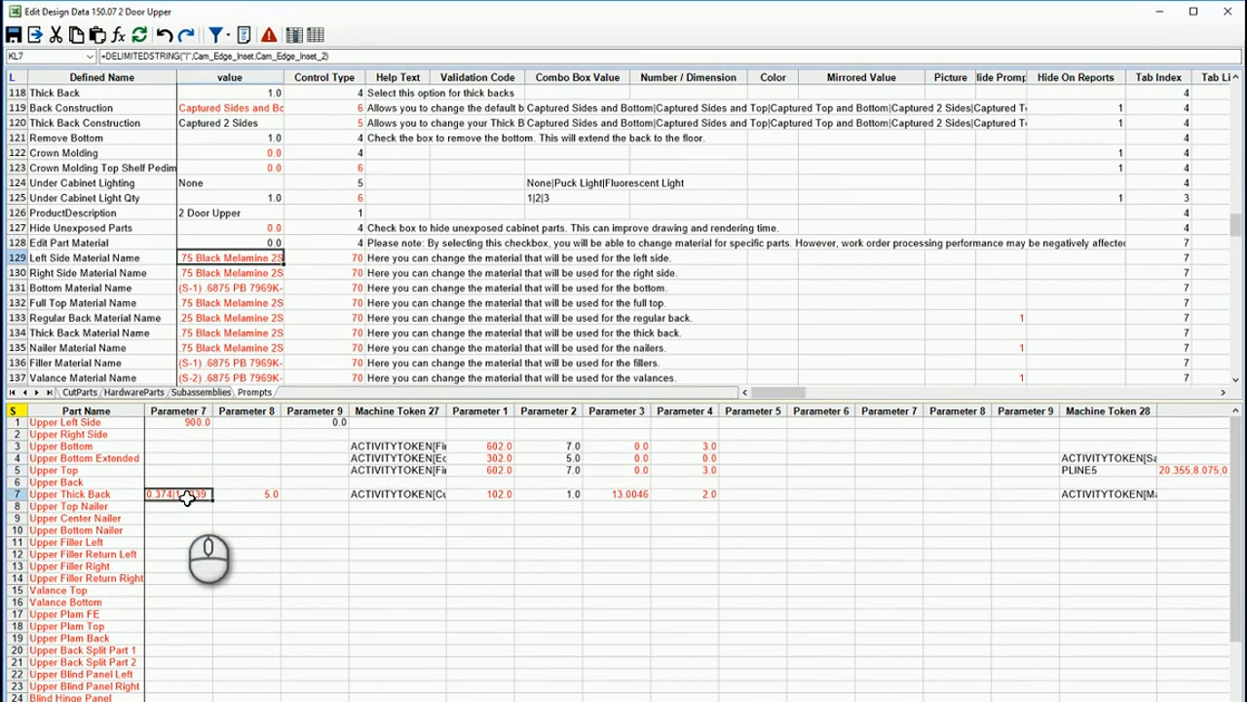
click(237, 257)
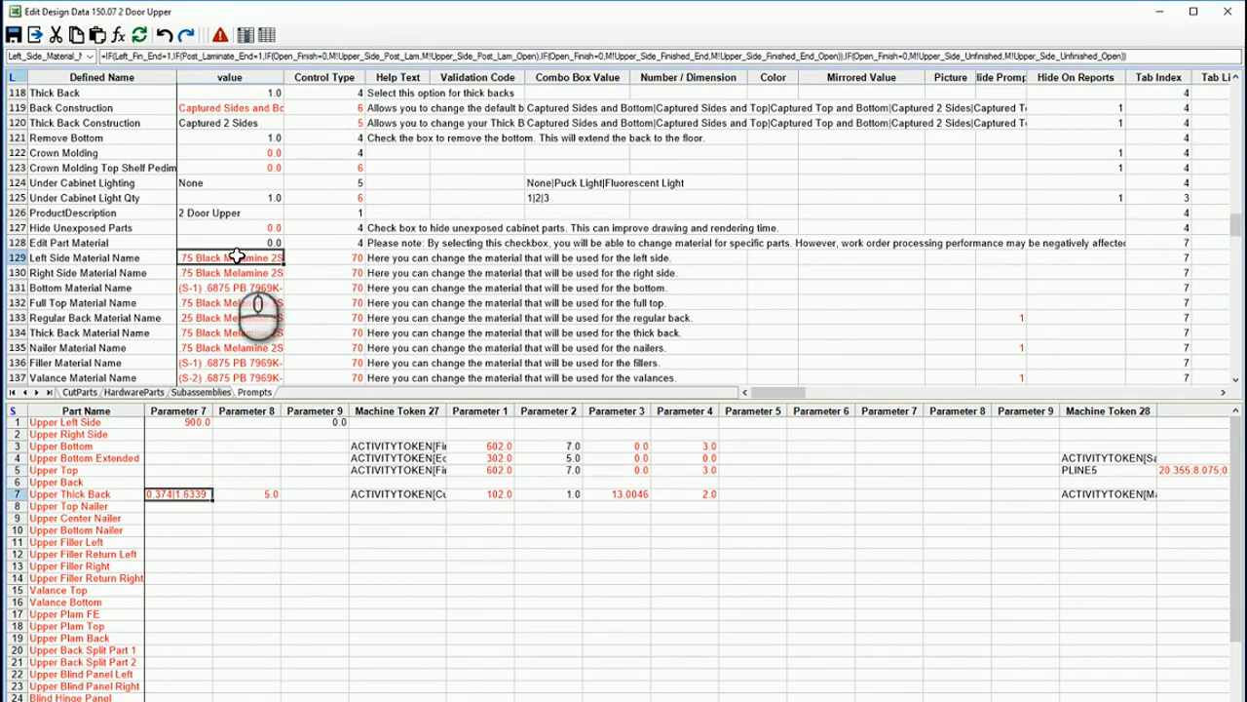
click(118, 34)
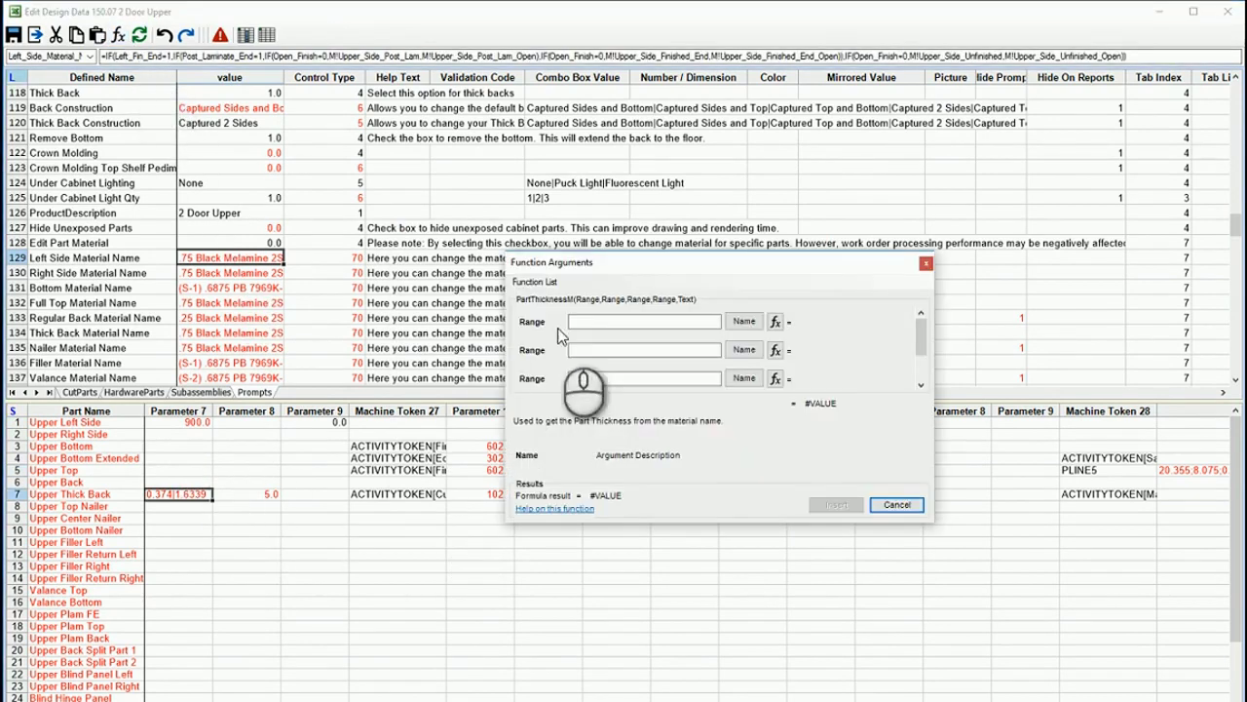
click(896, 503)
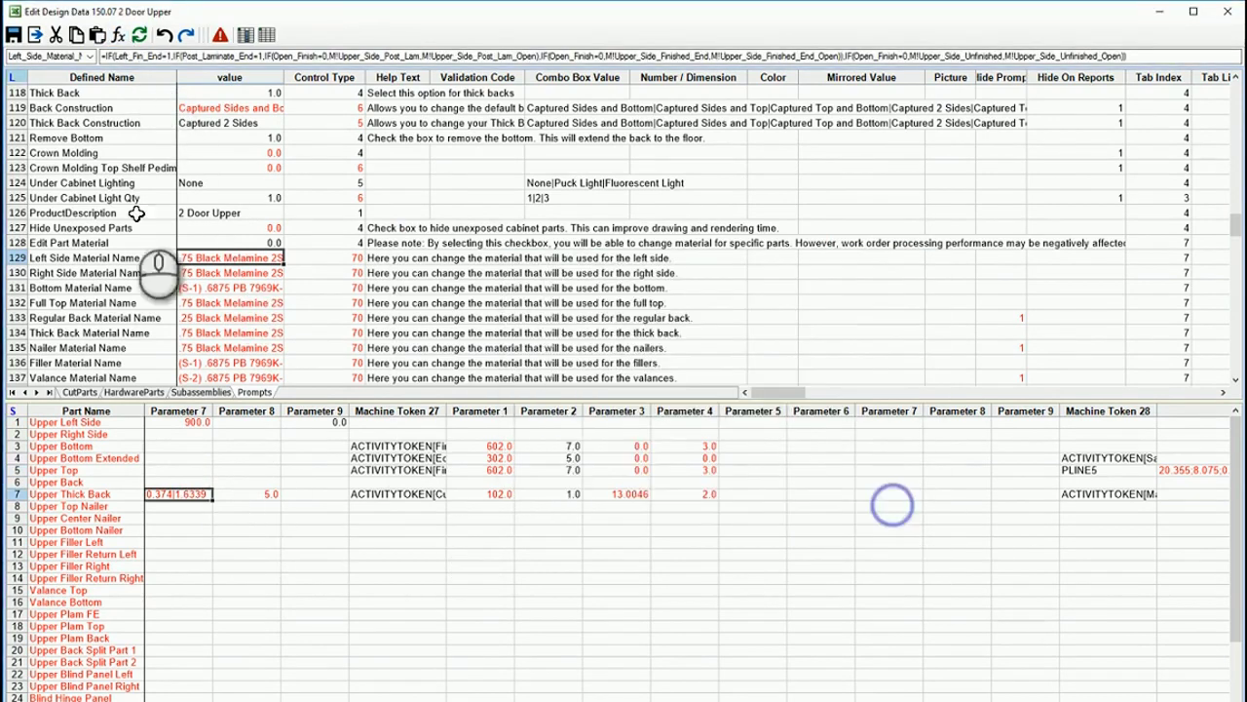
Step: Open the Left Side Material Name value in the formula editor and examine its complete nested IF formula
double_click(251, 259)
click(538, 386)
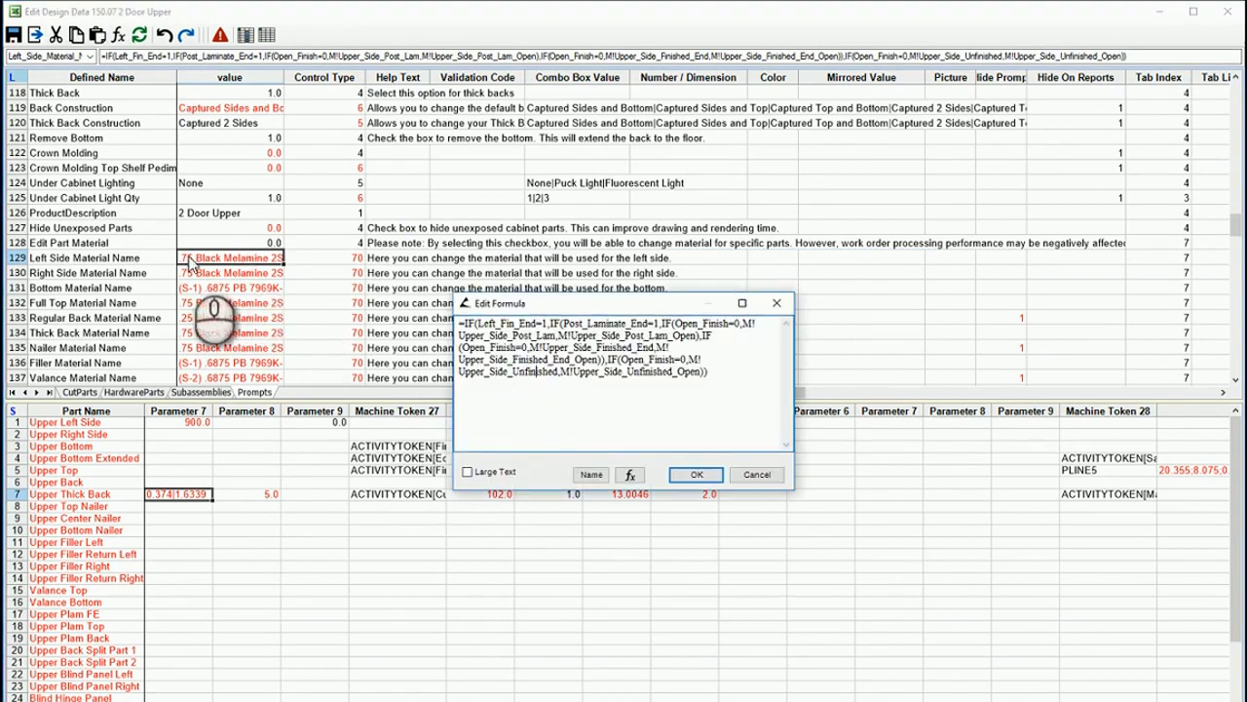
click(753, 474)
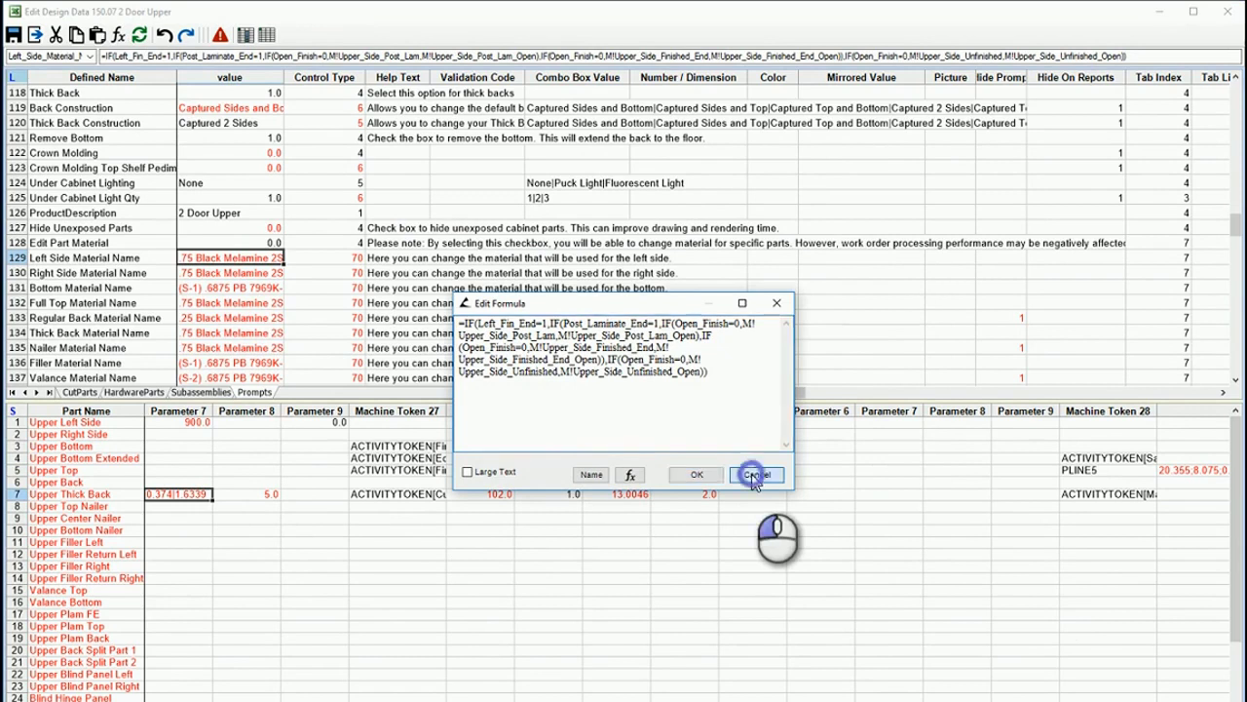
double_click(249, 258)
click(716, 382)
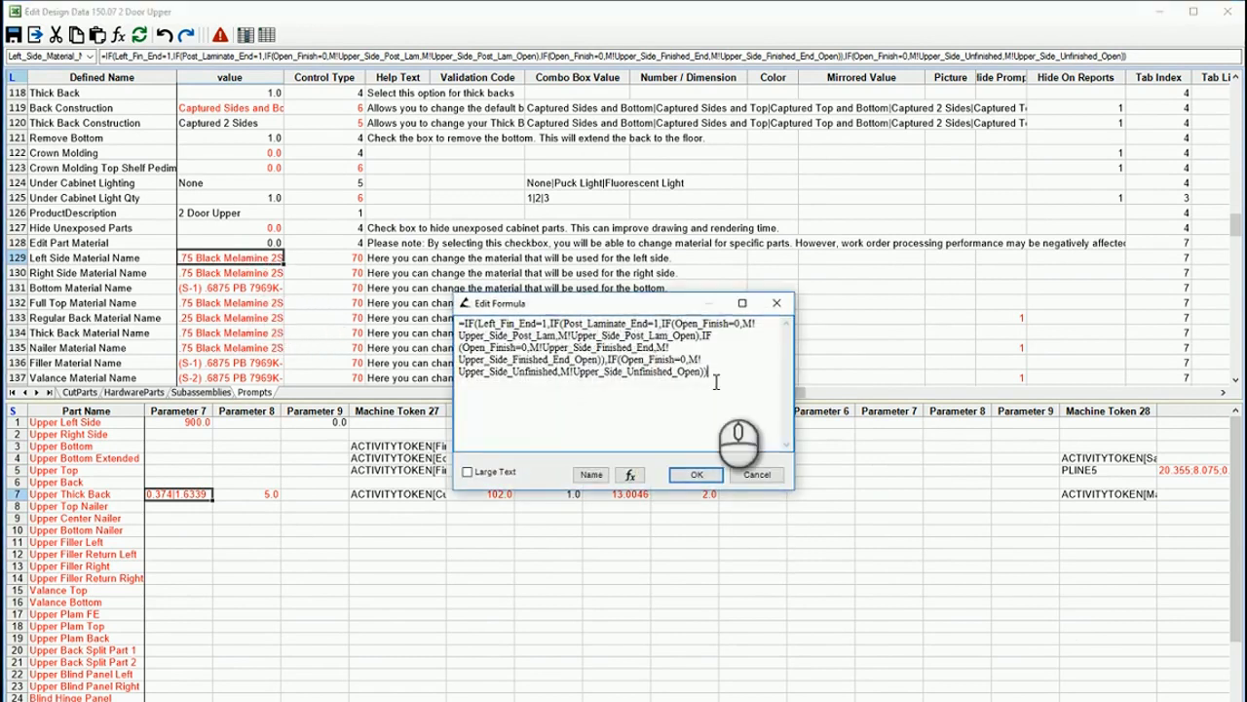
drag(711, 373, 447, 324)
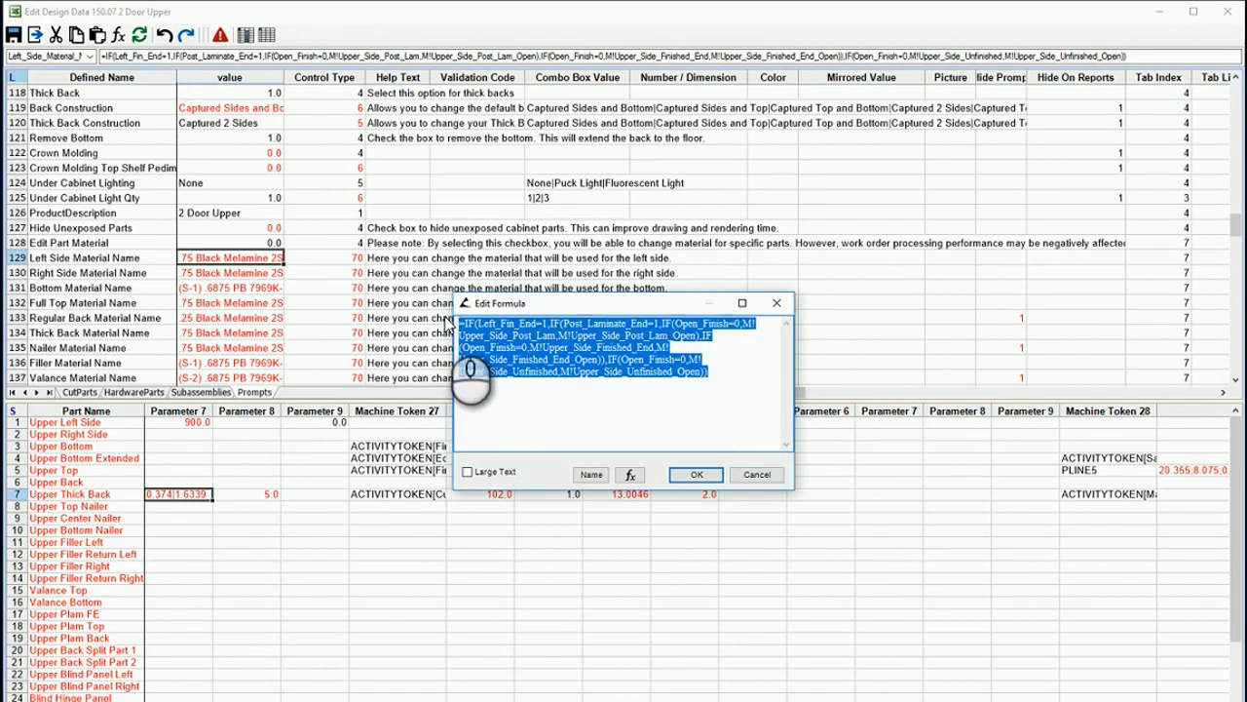
click(746, 407)
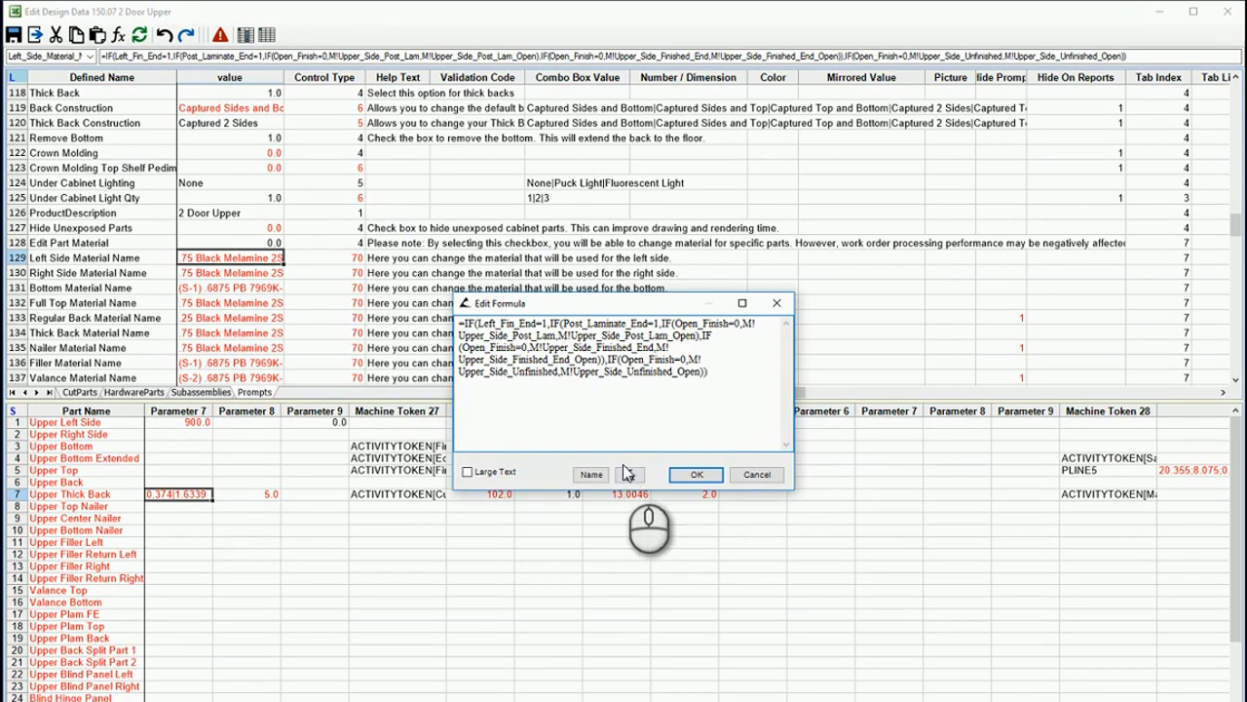
Step: Open the function arguments of the formula's first IF and examine its Logical test, ValueIfTrue and ValueIfFalse entries
double_click(469, 323)
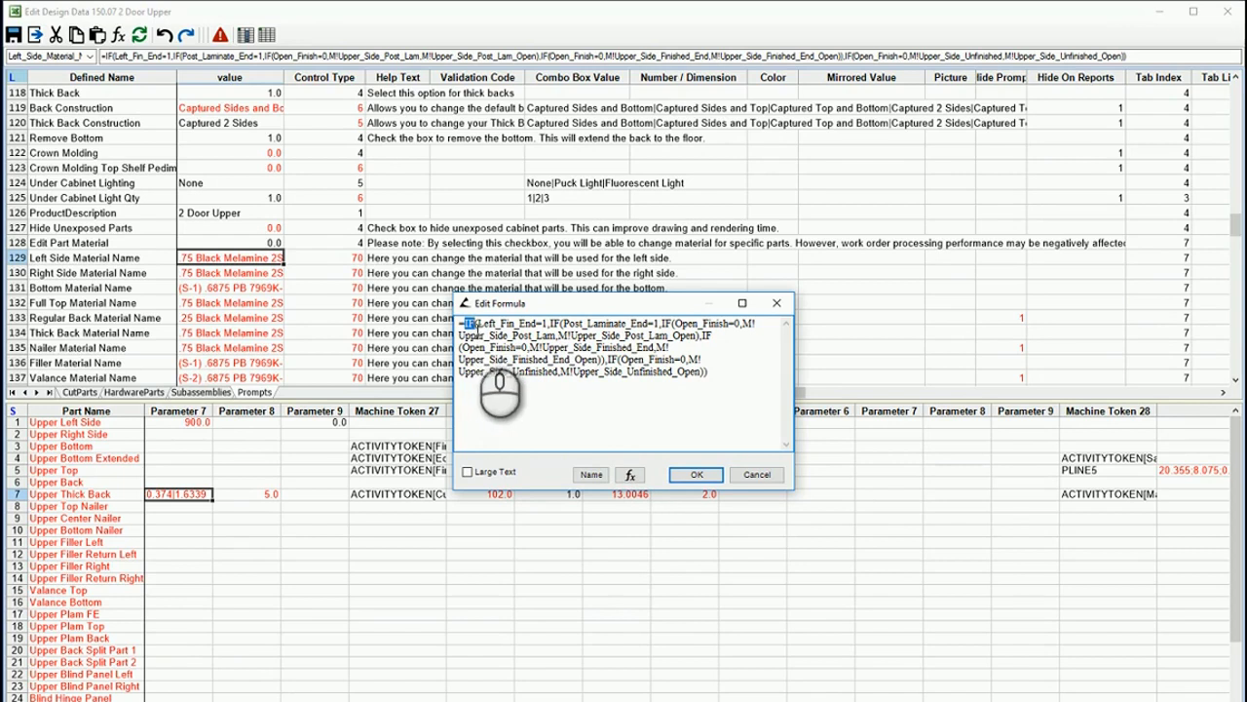
click(629, 475)
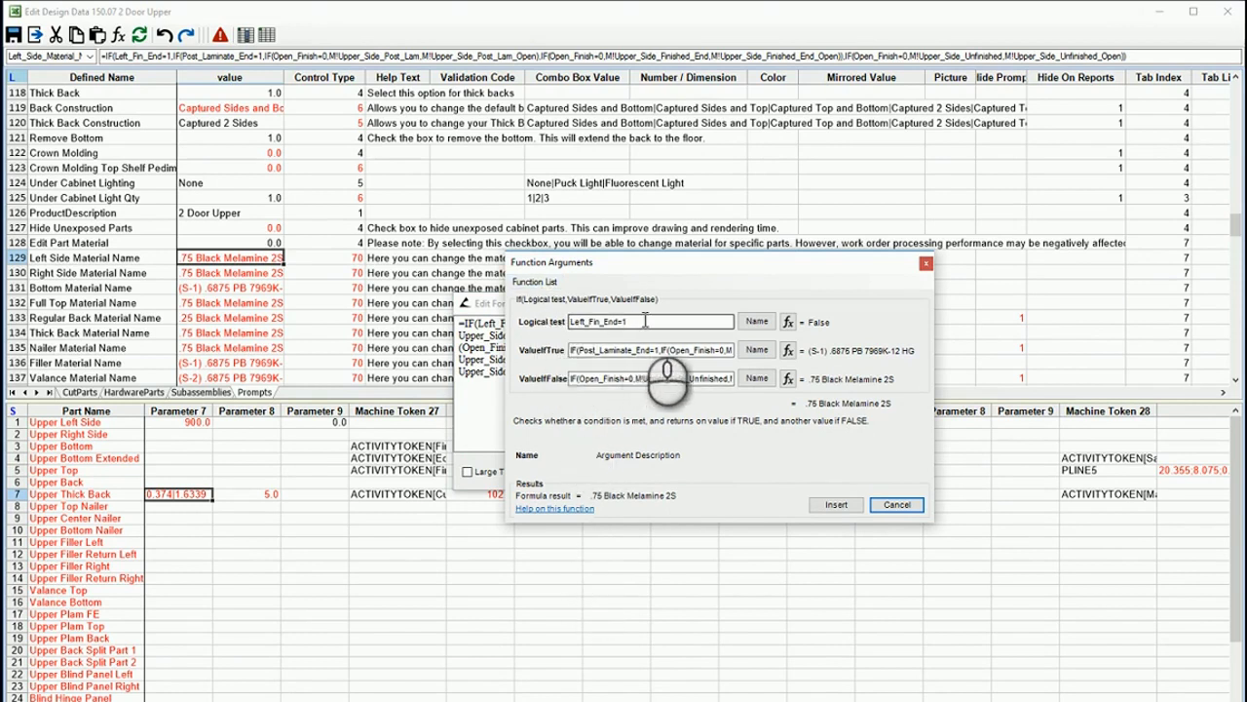
drag(645, 320, 570, 322)
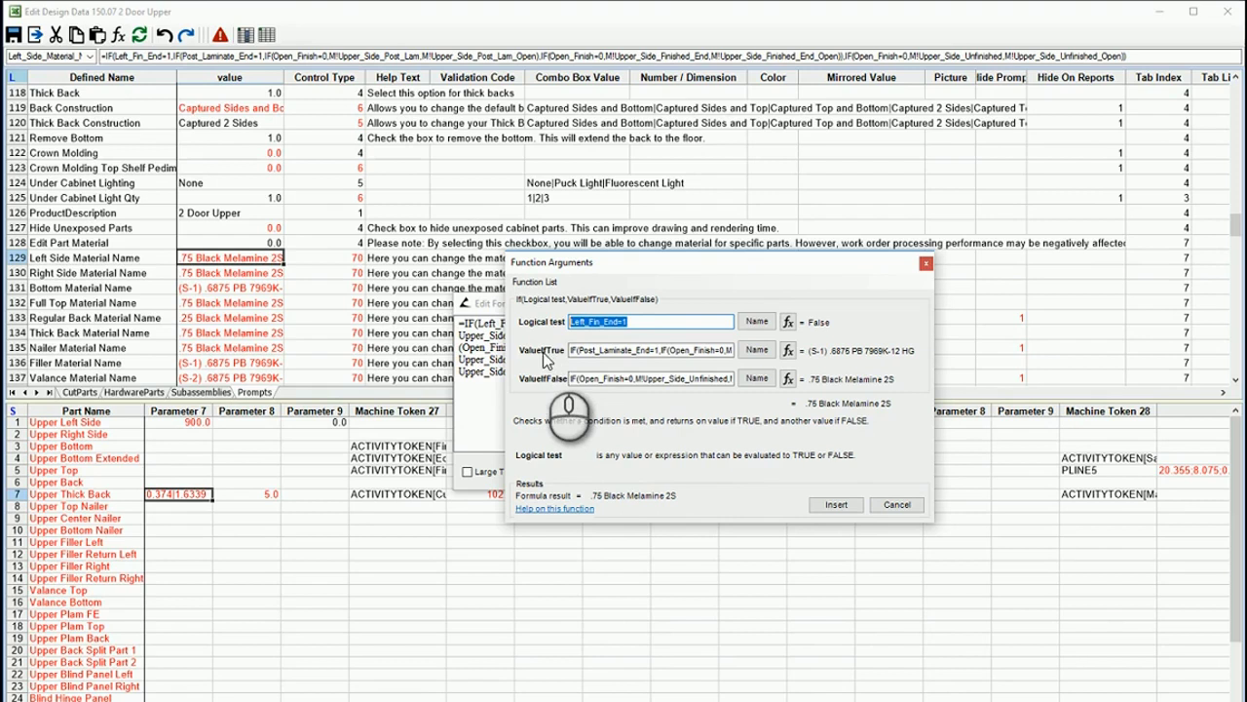
drag(571, 350, 729, 350)
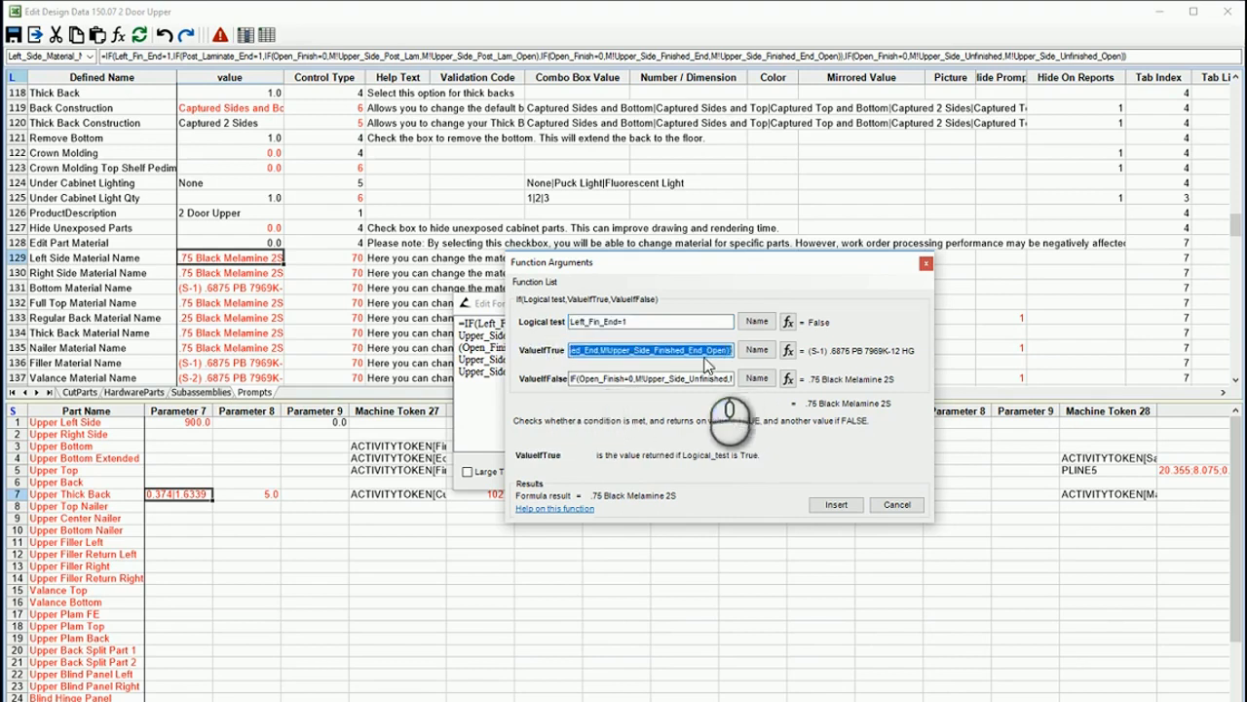
drag(564, 380, 726, 380)
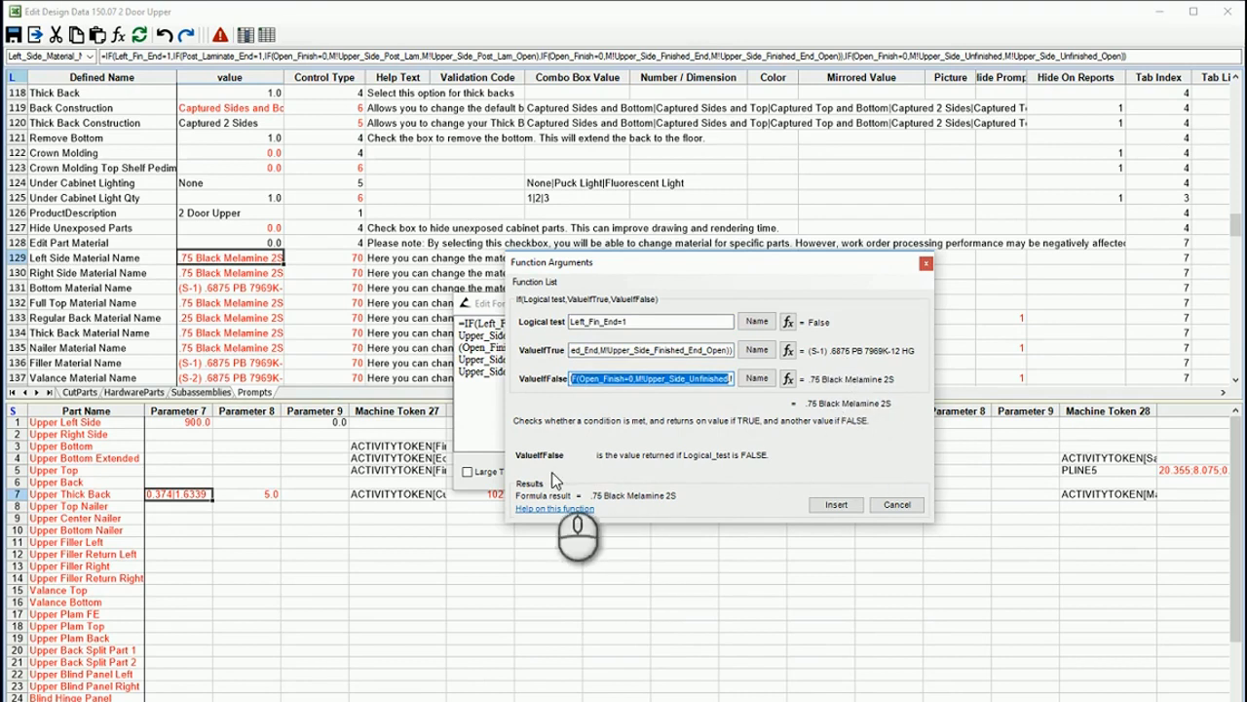
Step: Drill through the nested IFs under ValueIfTrue to the Open_Finish=0 test, examine their arguments, and return to the formula without inserting
click(624, 350)
click(632, 349)
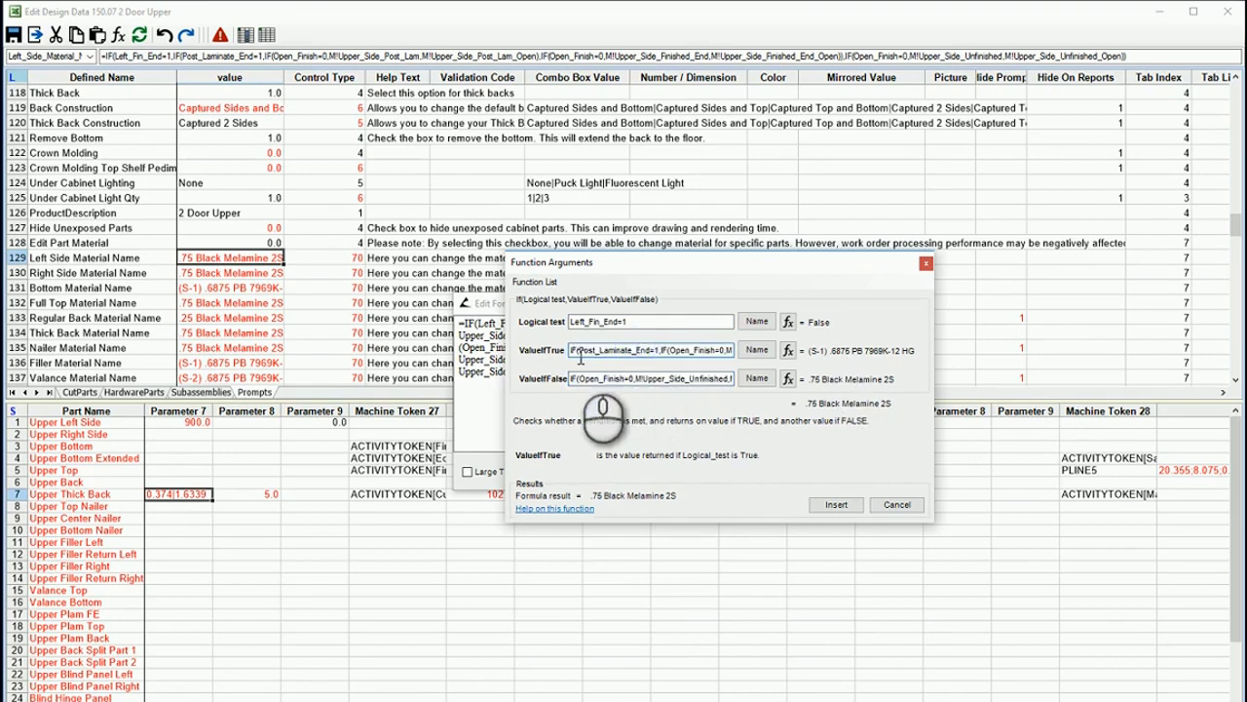
drag(578, 353, 537, 354)
click(788, 351)
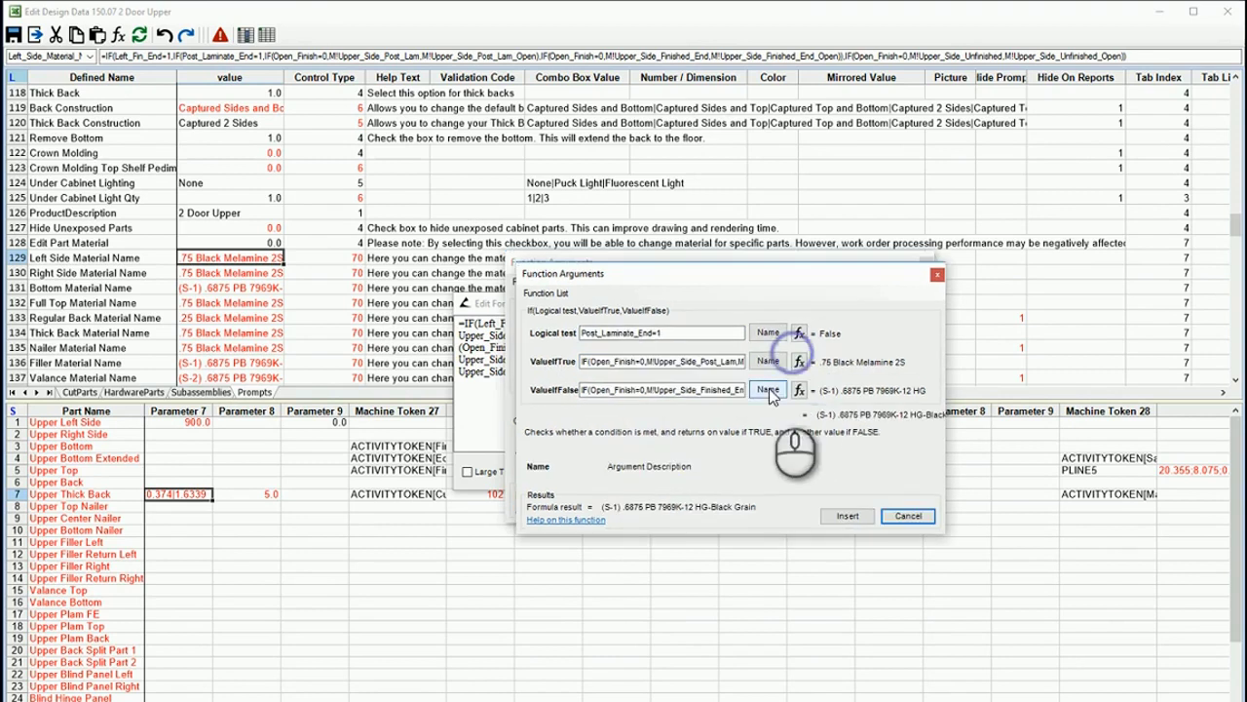
click(589, 363)
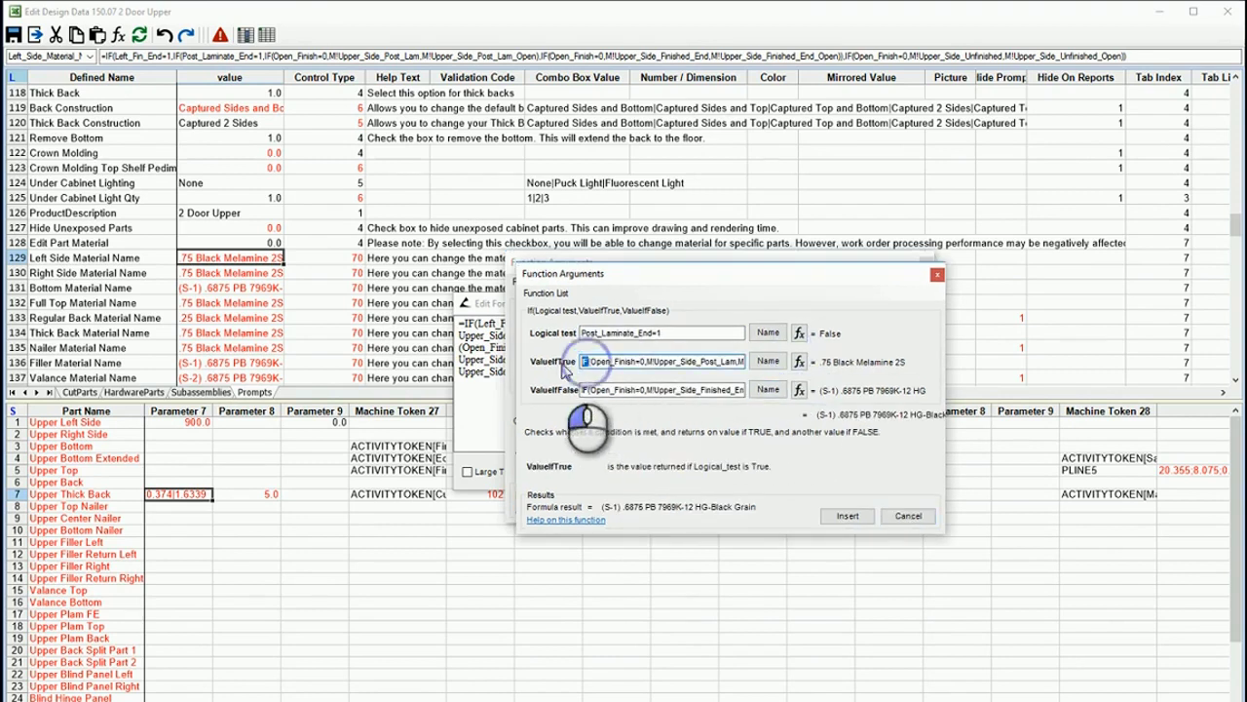
click(799, 360)
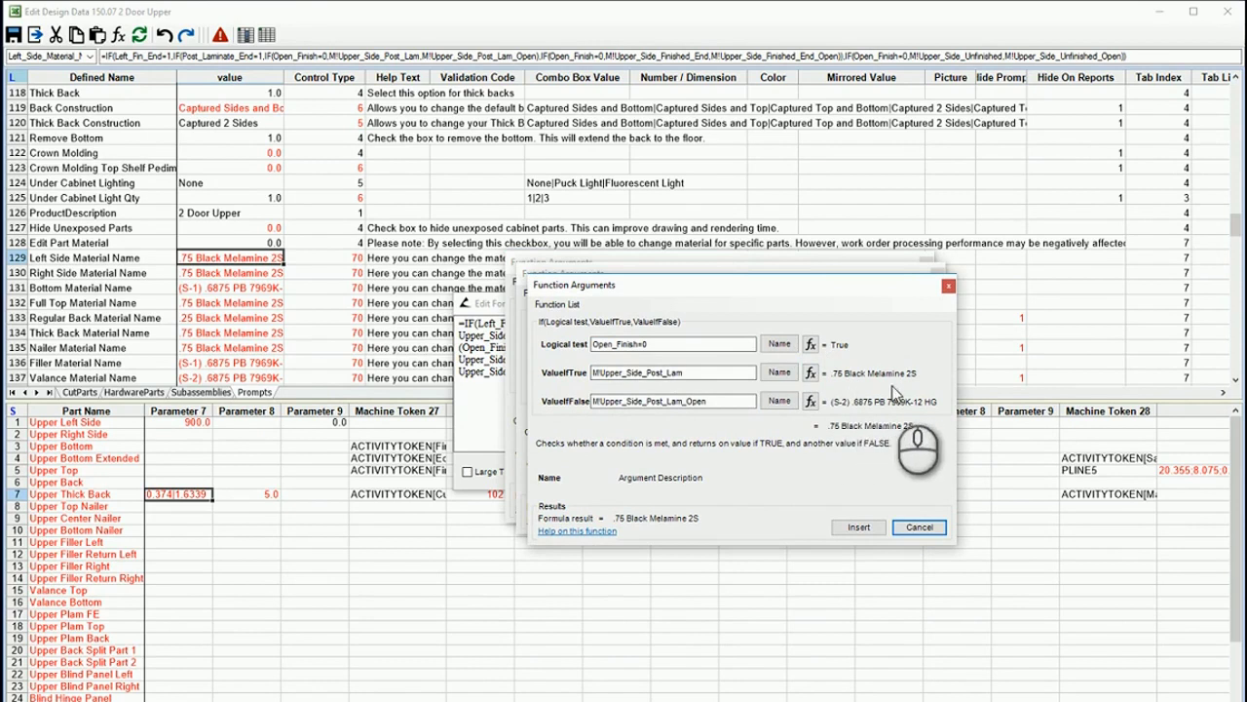
click(919, 526)
click(913, 522)
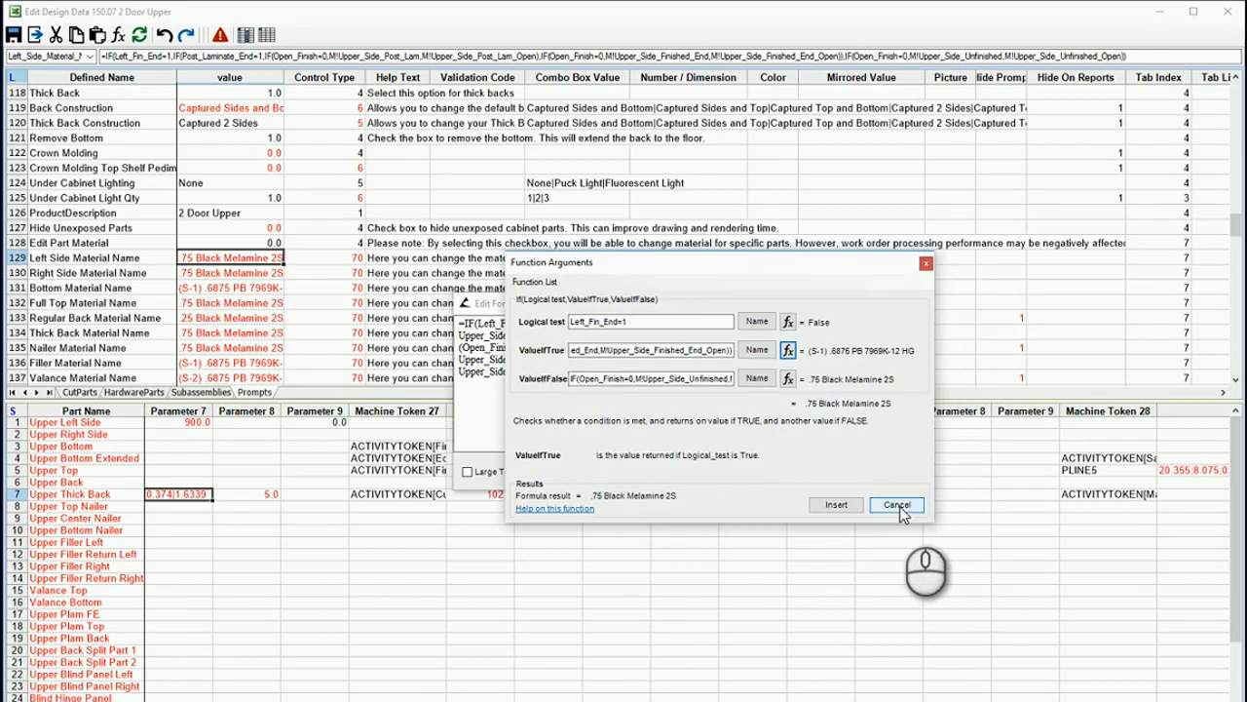
click(898, 506)
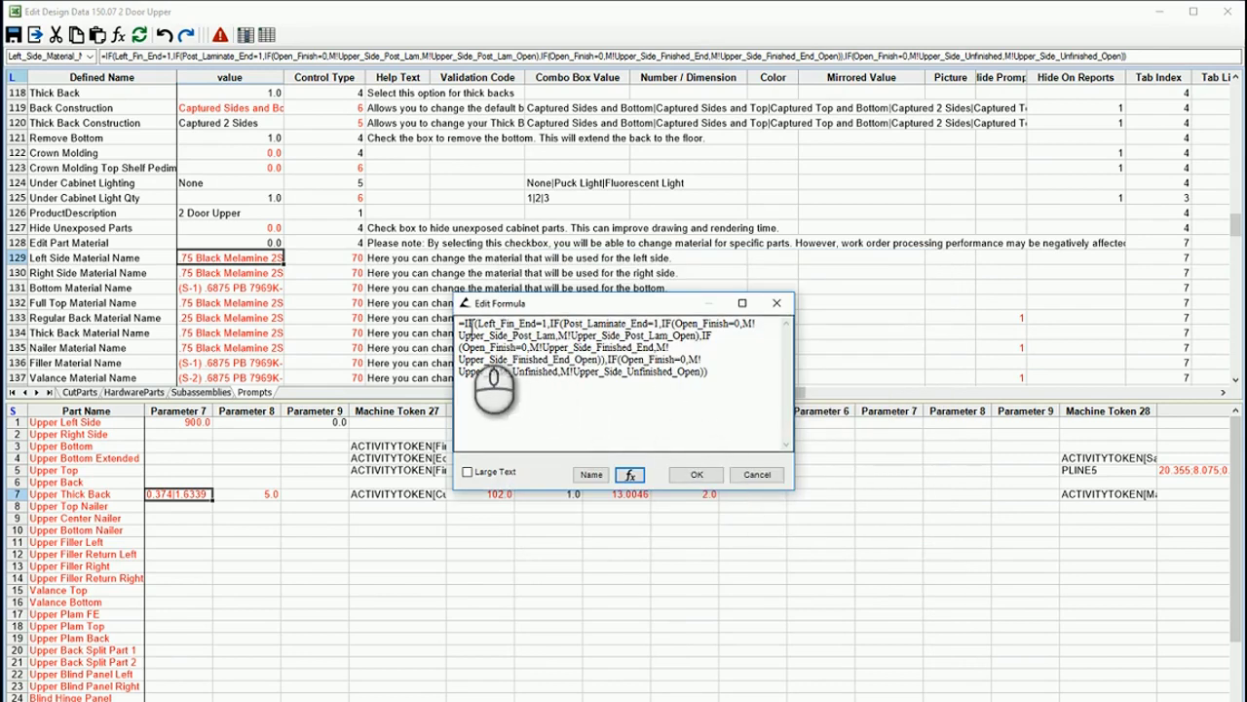
Step: Select the last IF in the formula, the Open_Finish=0 test for unfinished sides, and open its function arguments
drag(470, 323, 425, 321)
click(713, 358)
click(480, 323)
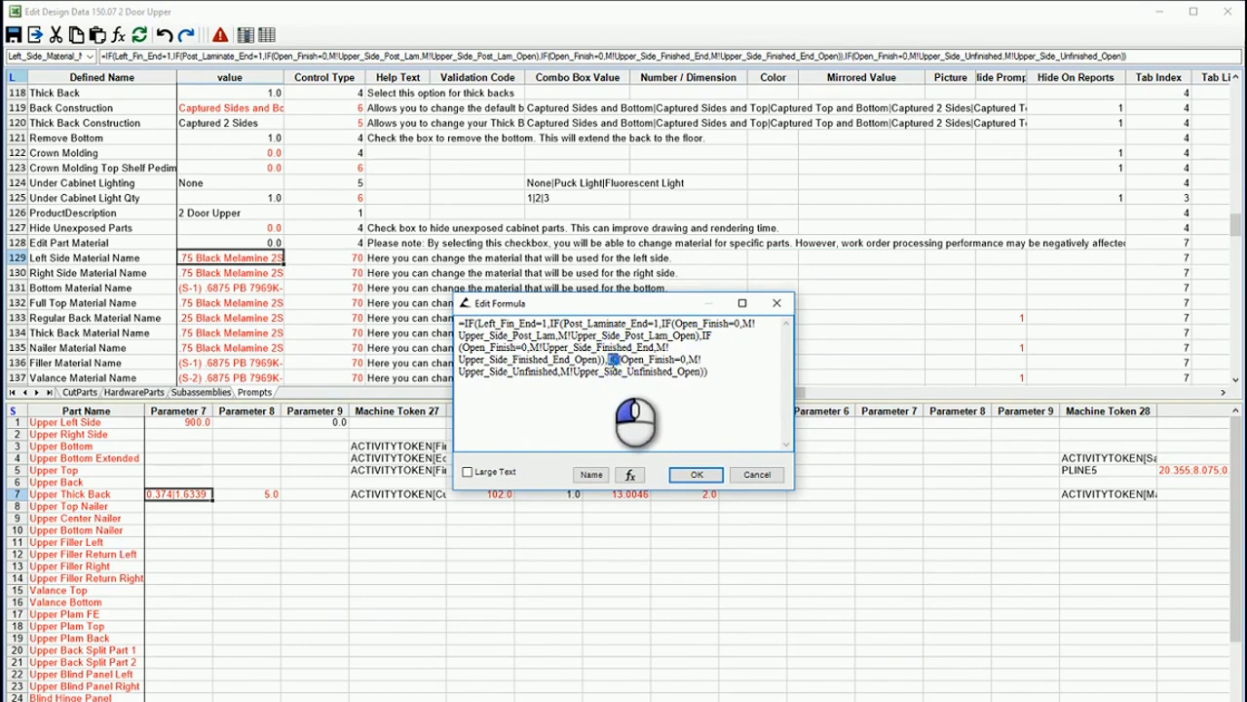
click(631, 475)
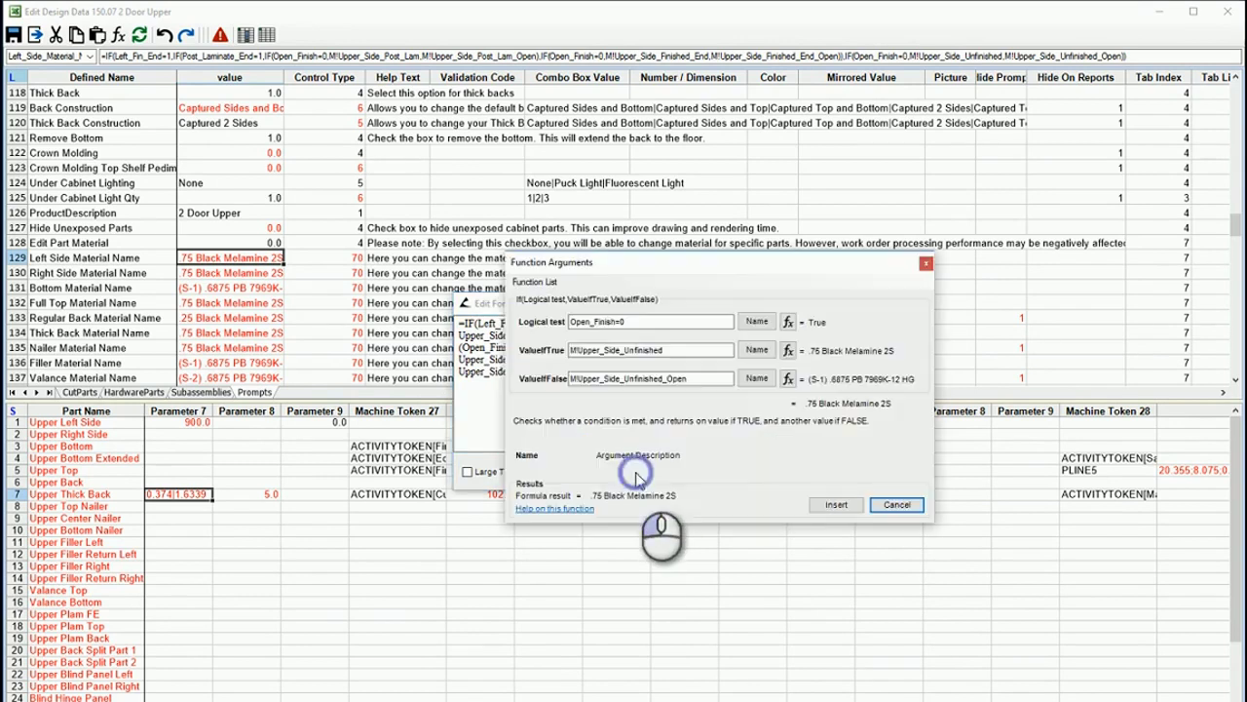
click(697, 387)
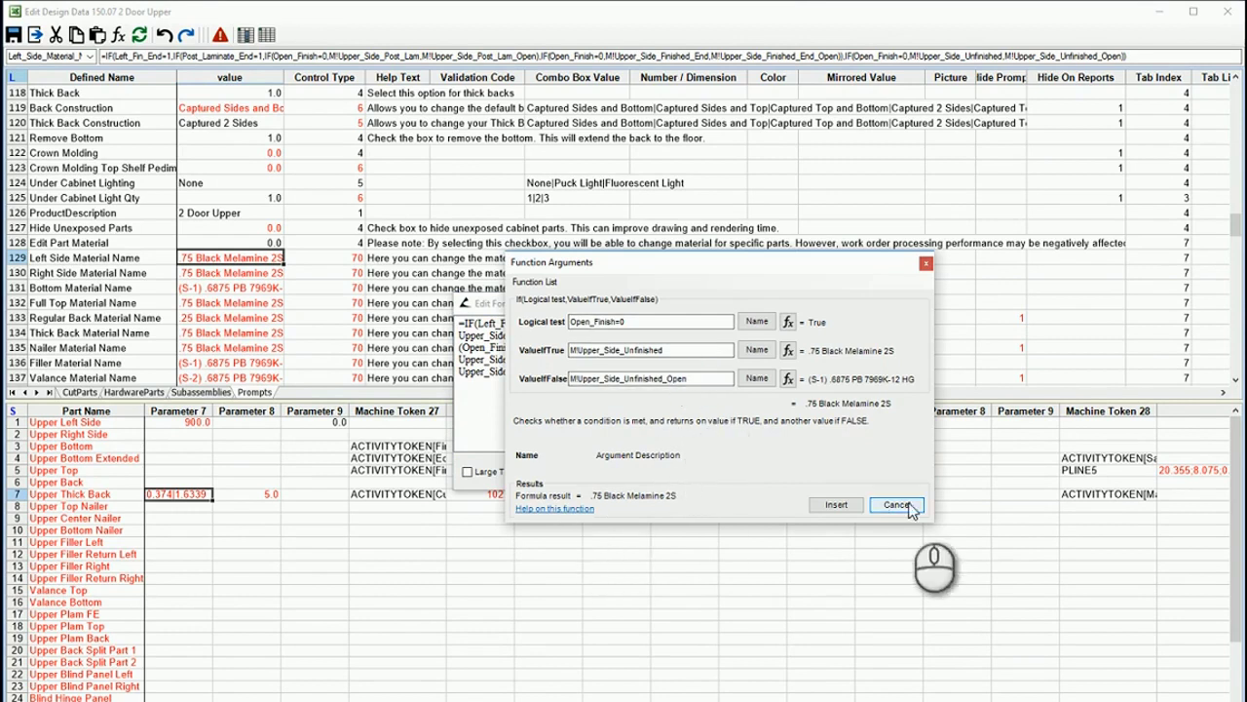
Step: Read the help description of the IF function and close the help window
click(571, 509)
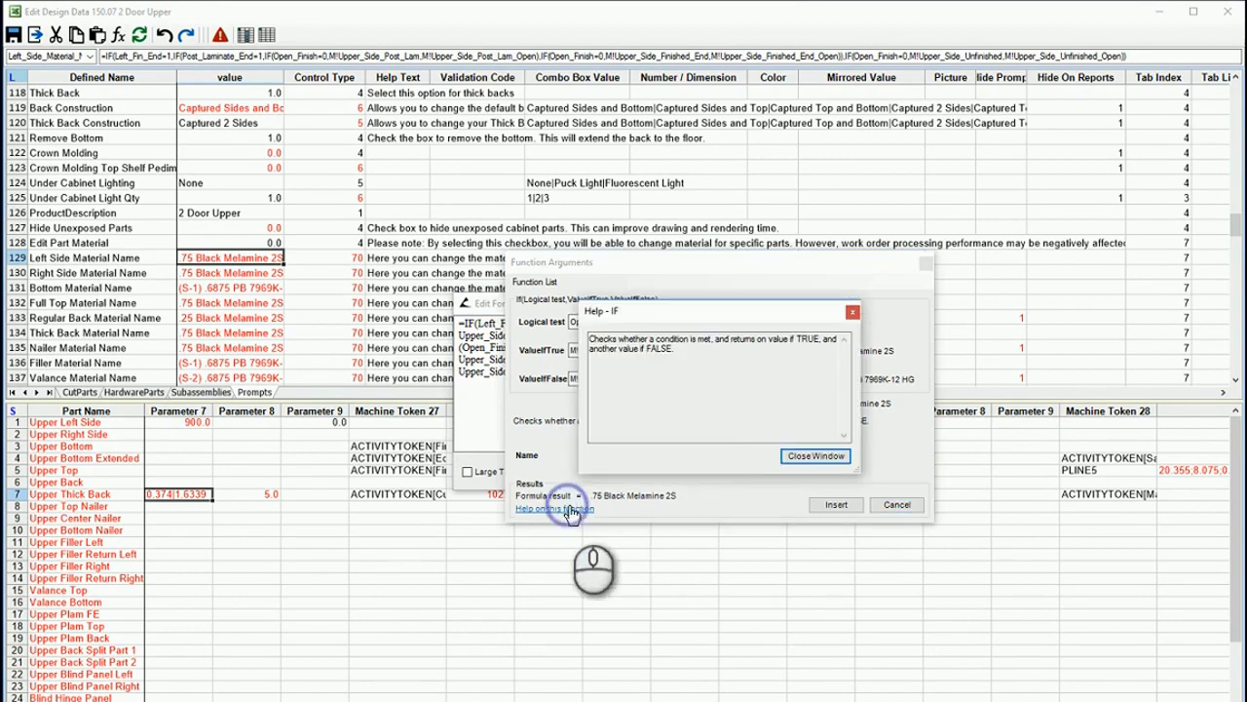
drag(710, 362, 570, 327)
click(691, 363)
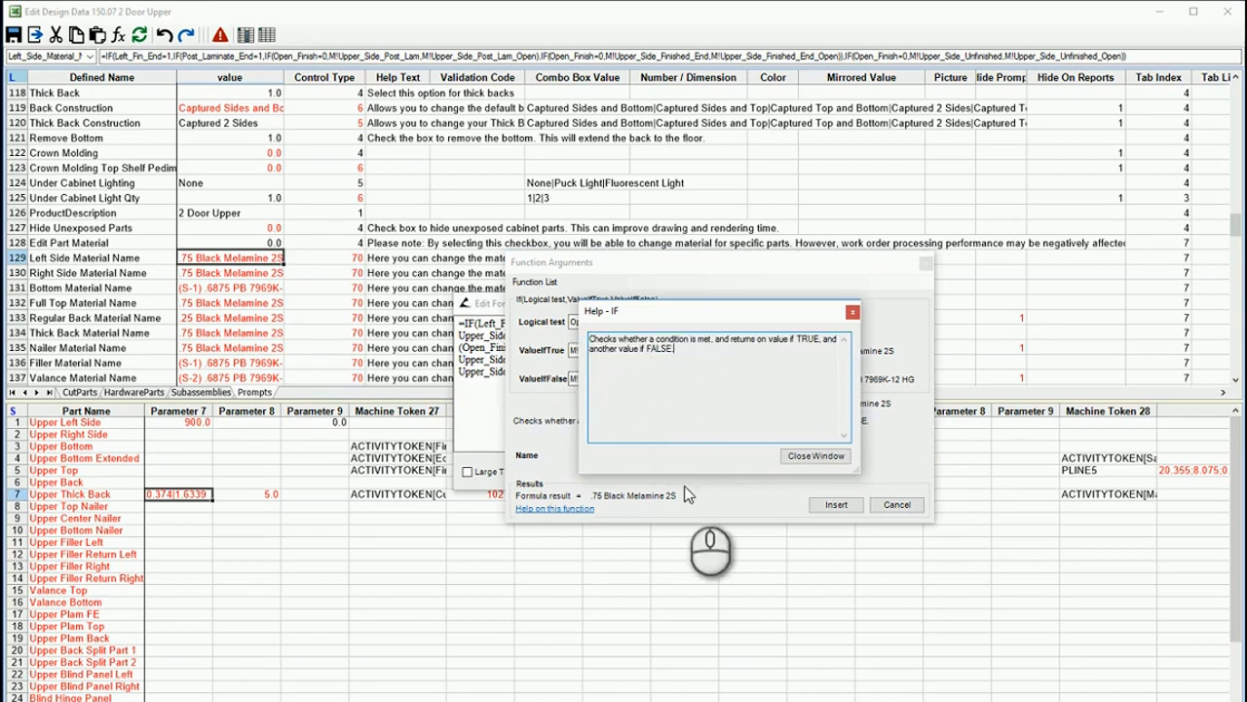
click(814, 457)
Step: Examine the descriptions of the last IF's ValueIfTrue and ValueIfFalse arguments and close the function arguments without inserting
click(694, 351)
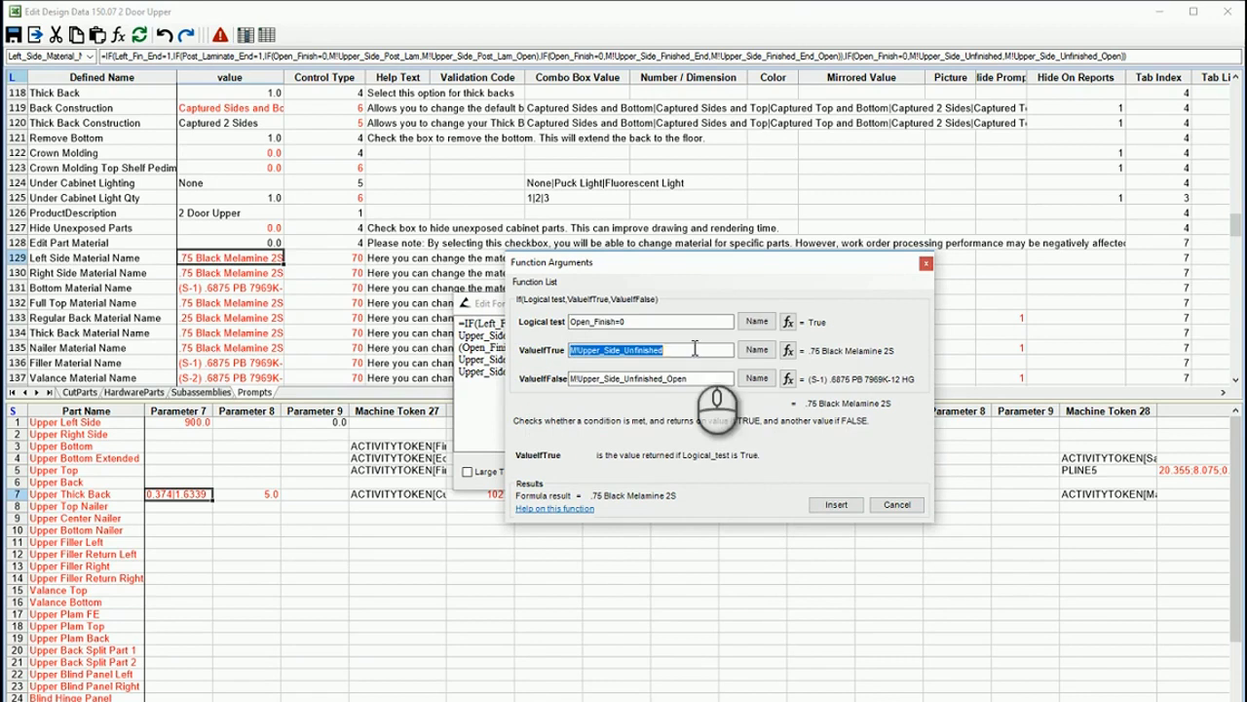
click(668, 321)
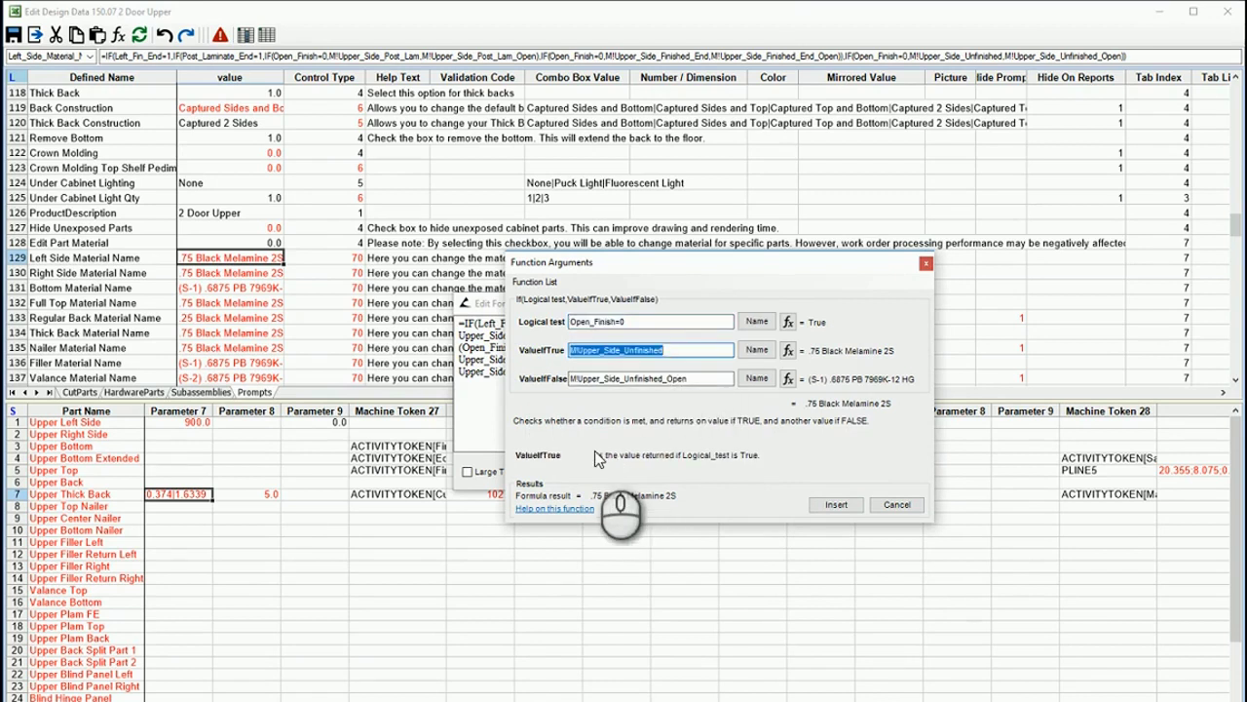
click(692, 379)
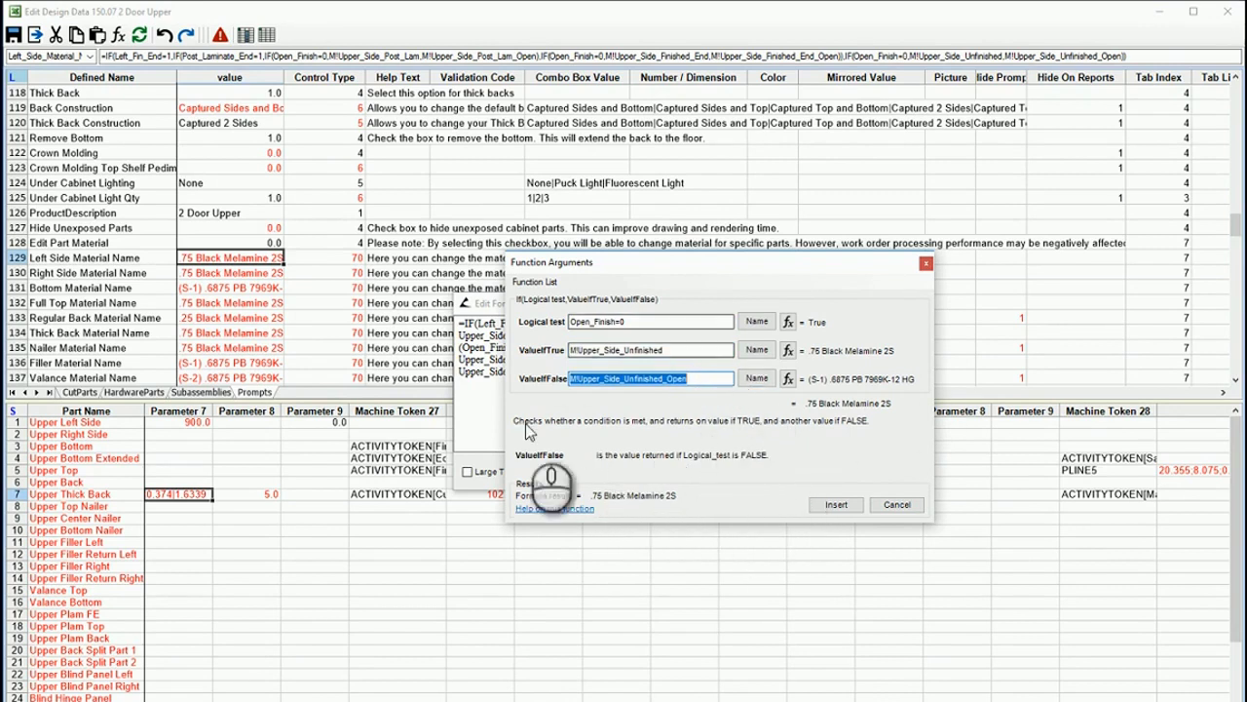
click(890, 505)
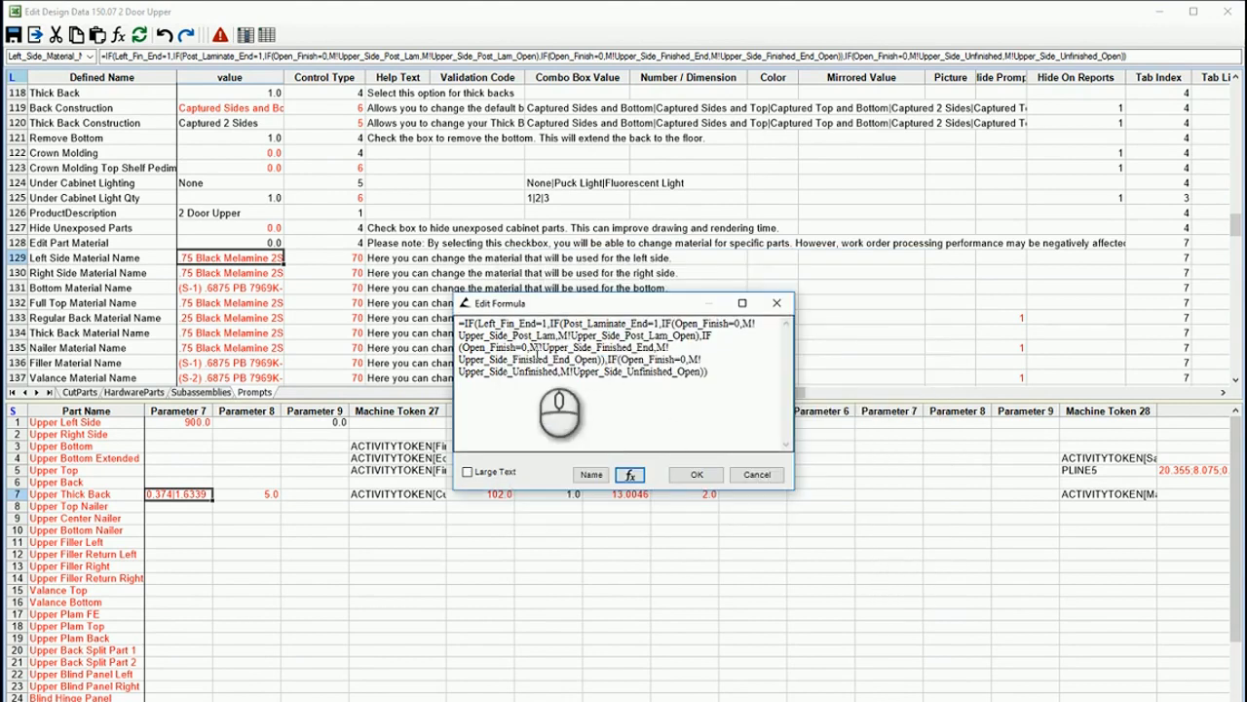
Step: Leave the Left Side Material Name formula without saving changes and select the empty Parameter 7 cell in row 30
click(748, 475)
click(268, 539)
scroll(416, 512, down, 3)
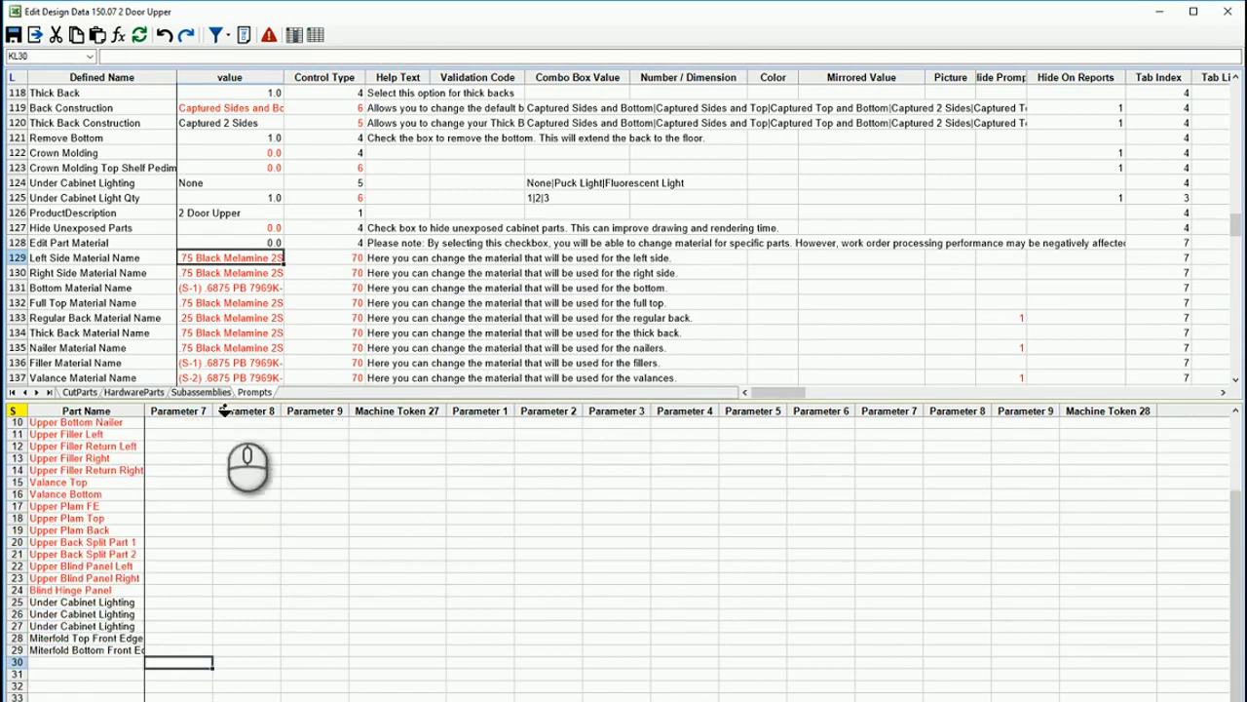
Step: Start a formula with an equals sign in the empty Parameter 7 cell of row 30 and open its function arguments
double_click(200, 661)
click(547, 382)
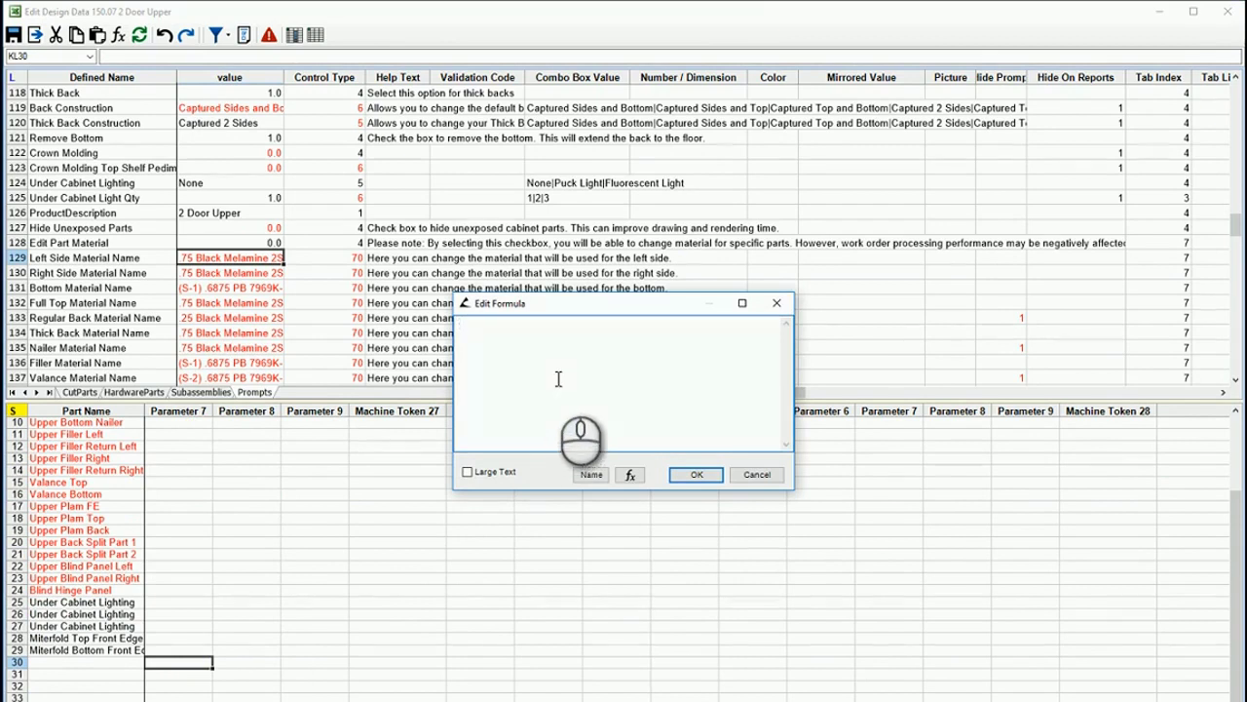
text(=)
click(527, 340)
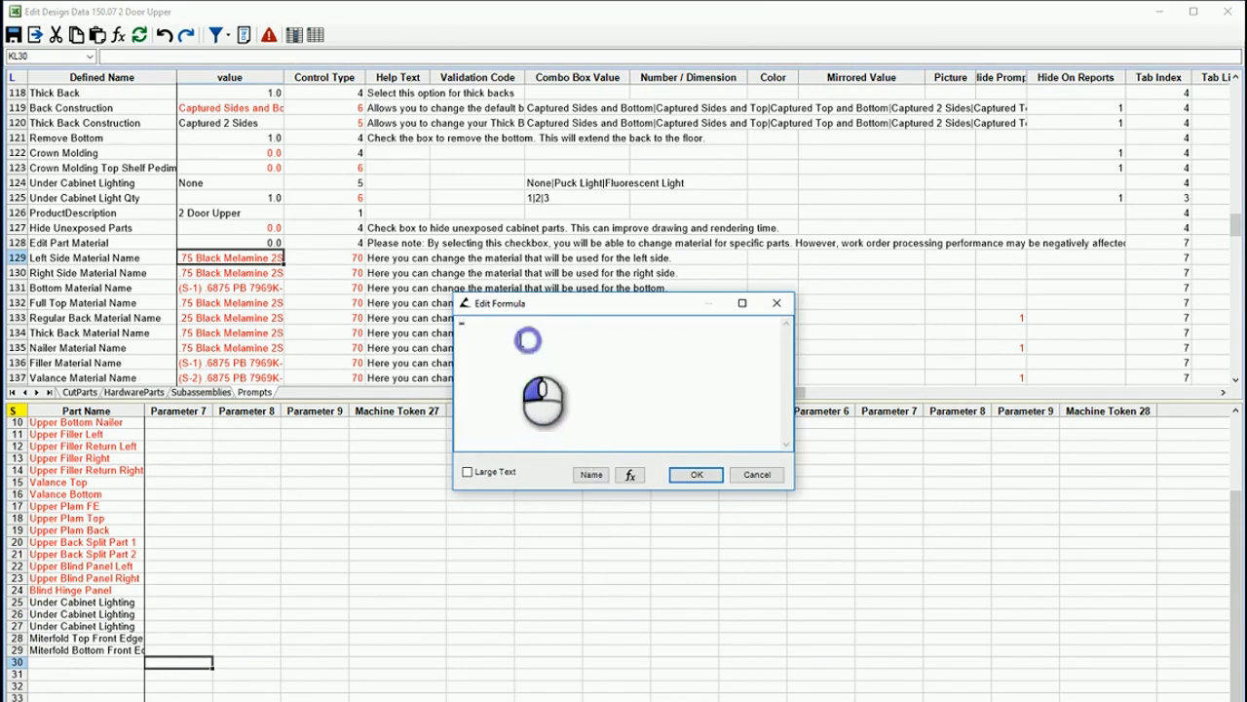
click(484, 335)
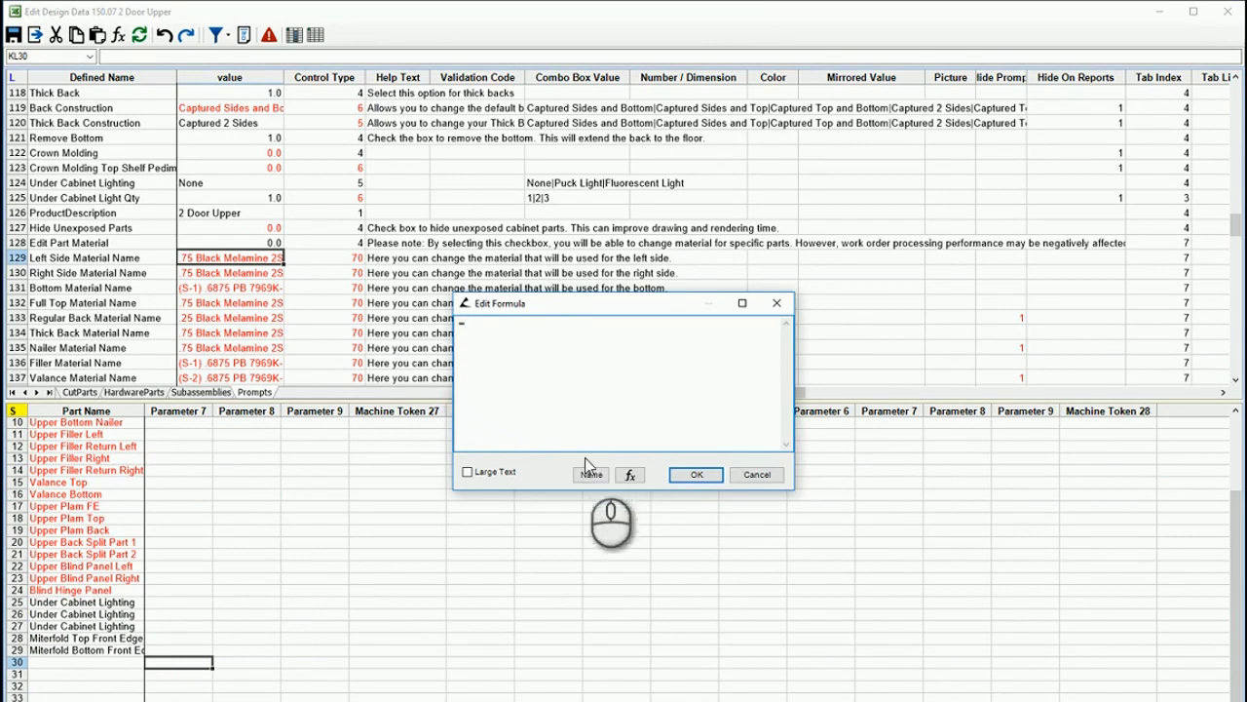
click(624, 477)
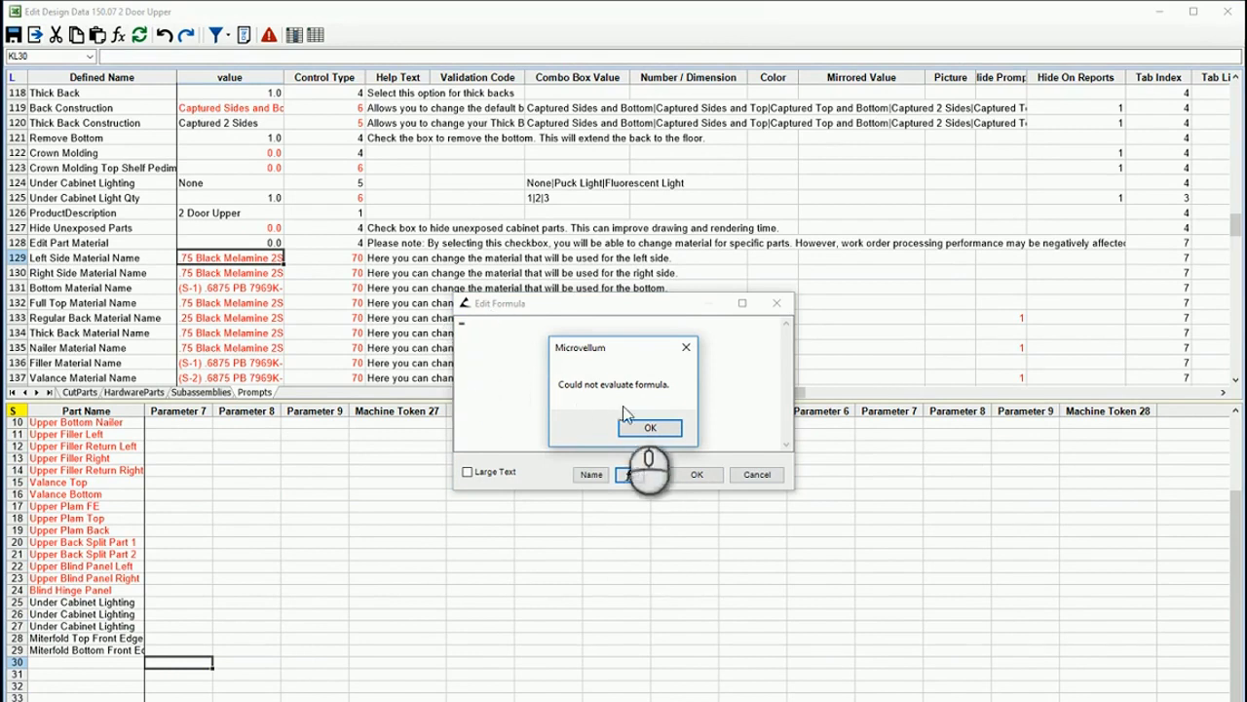
click(633, 430)
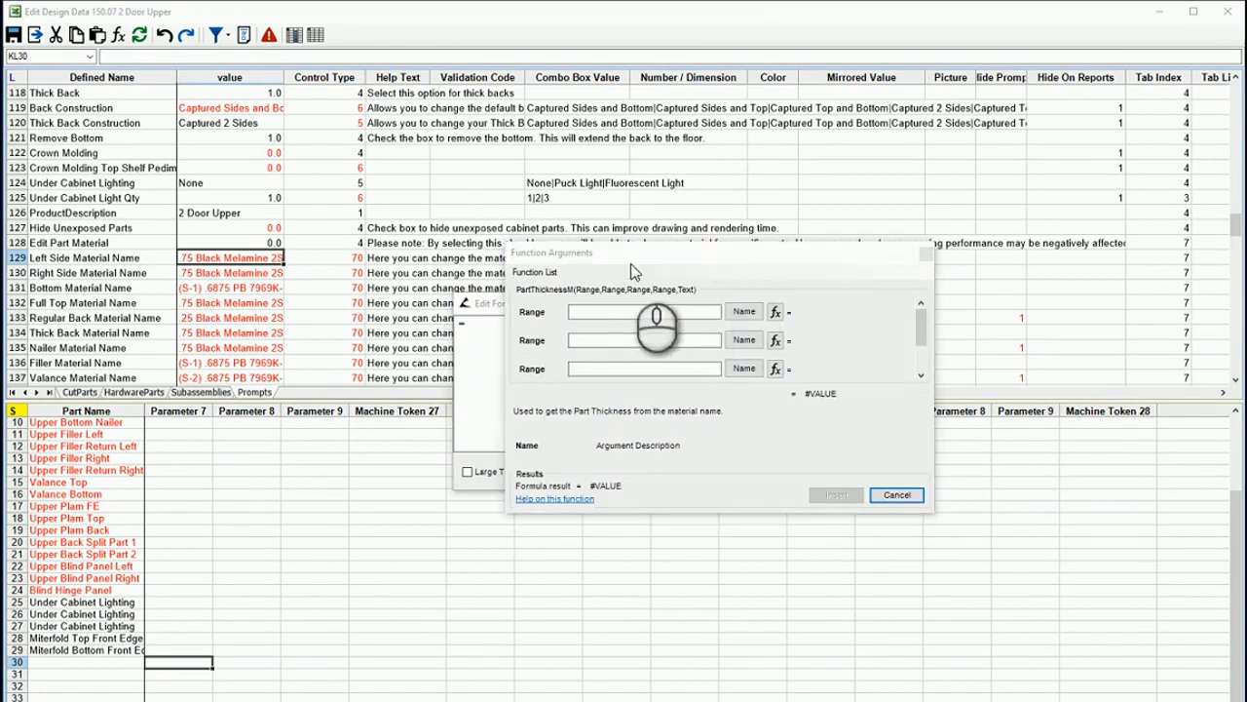
Step: Browse the categories of the function list, including the Math, PartSize and Misc functions
click(539, 272)
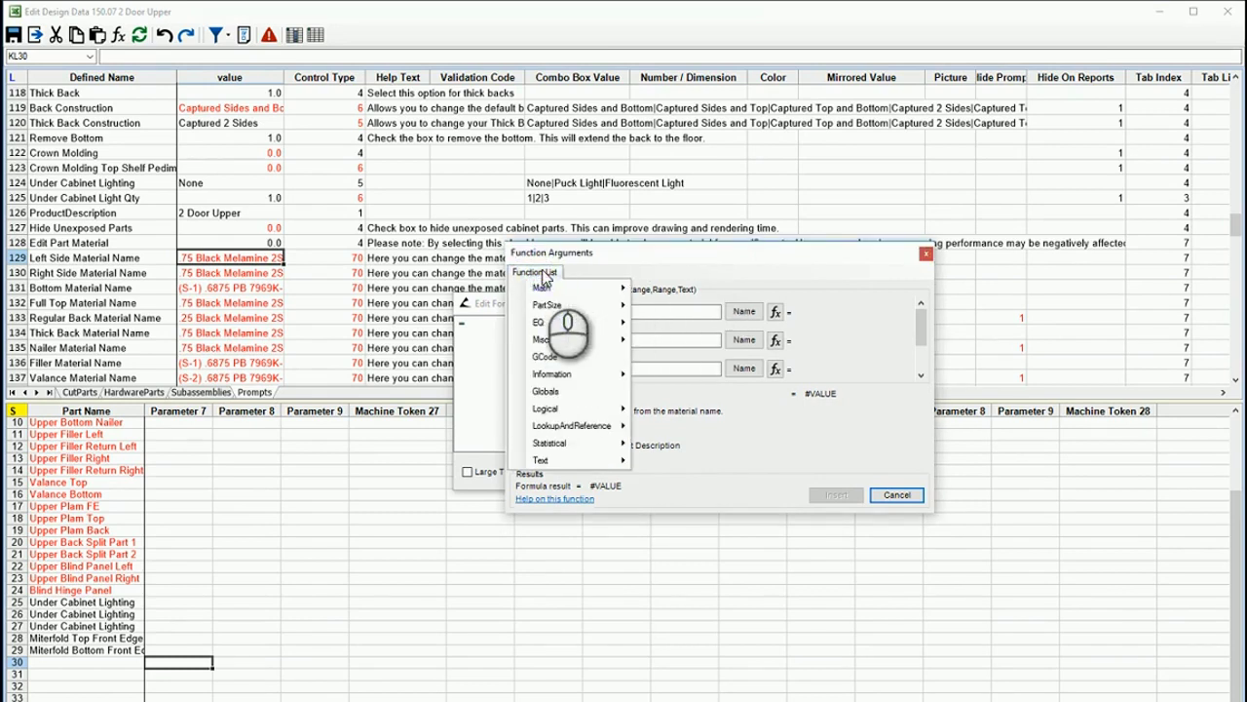
mouse_move(543, 290)
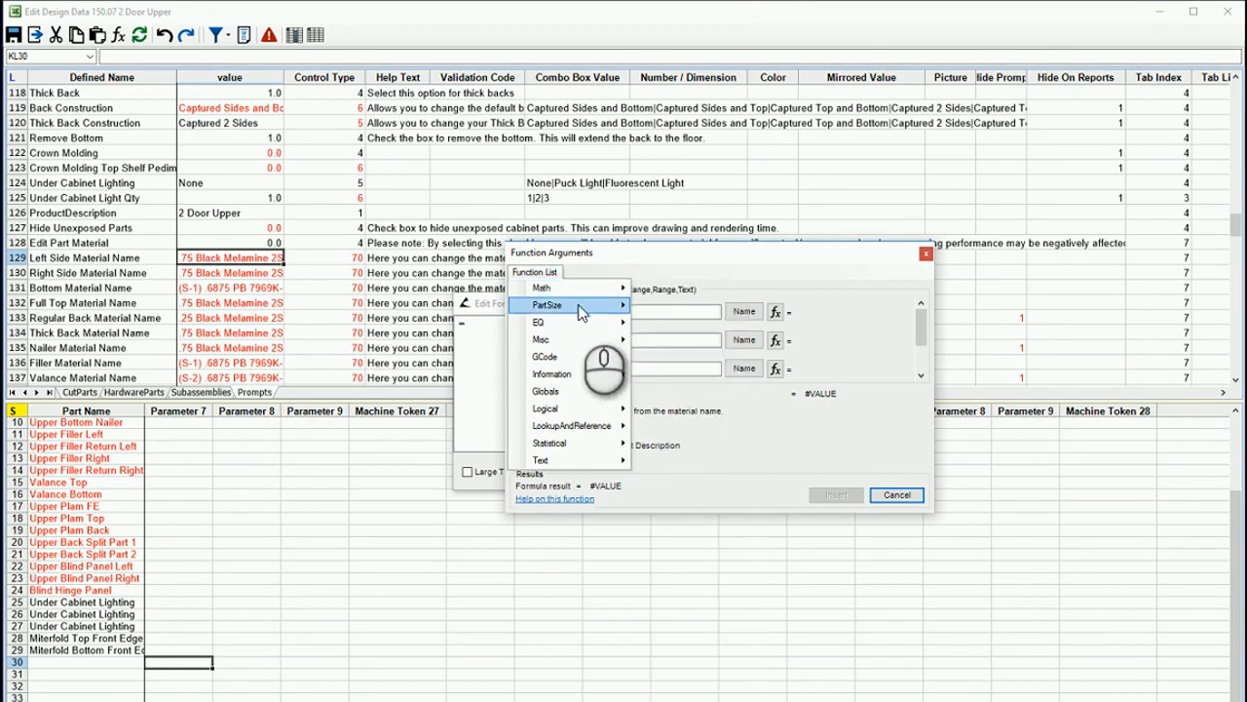
mouse_move(578, 304)
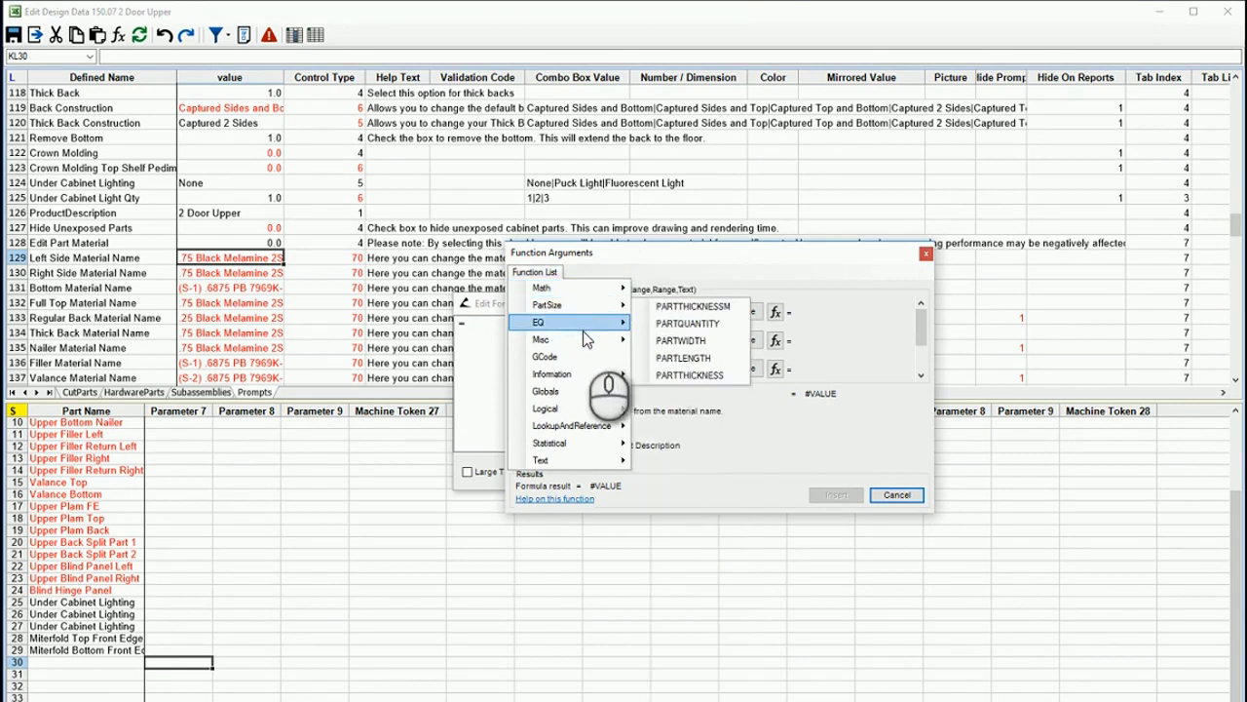
mouse_move(584, 341)
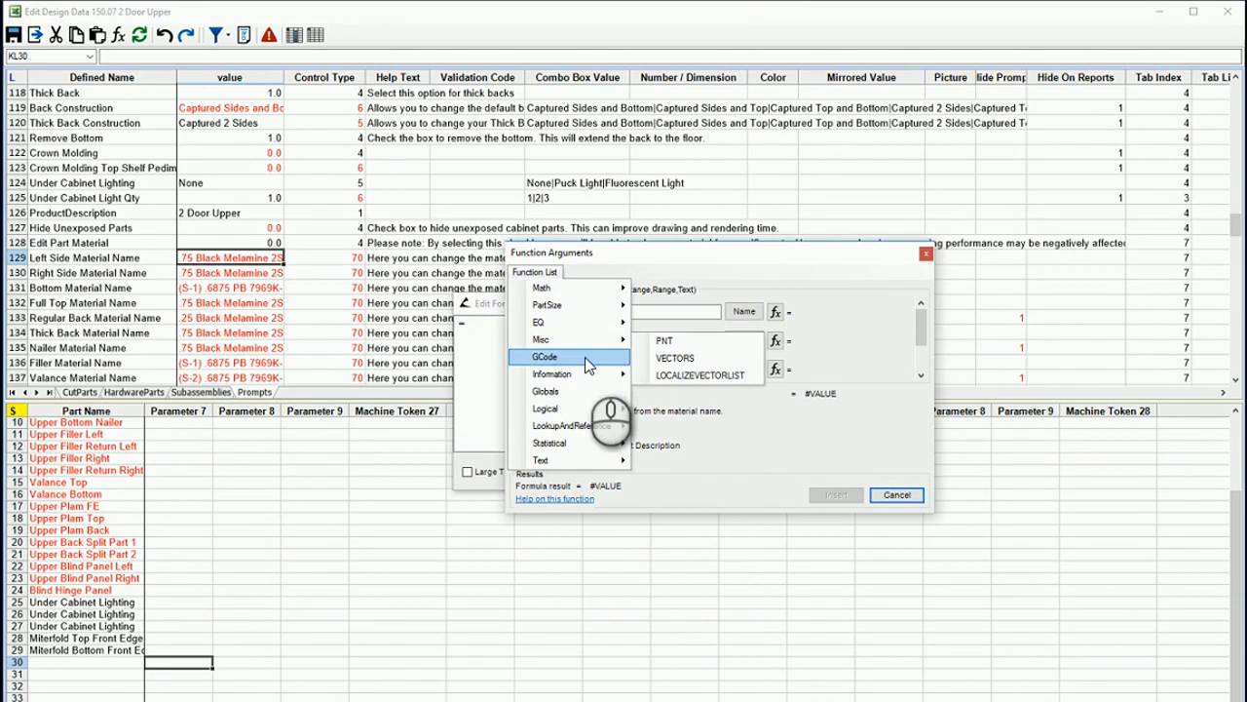
mouse_move(582, 370)
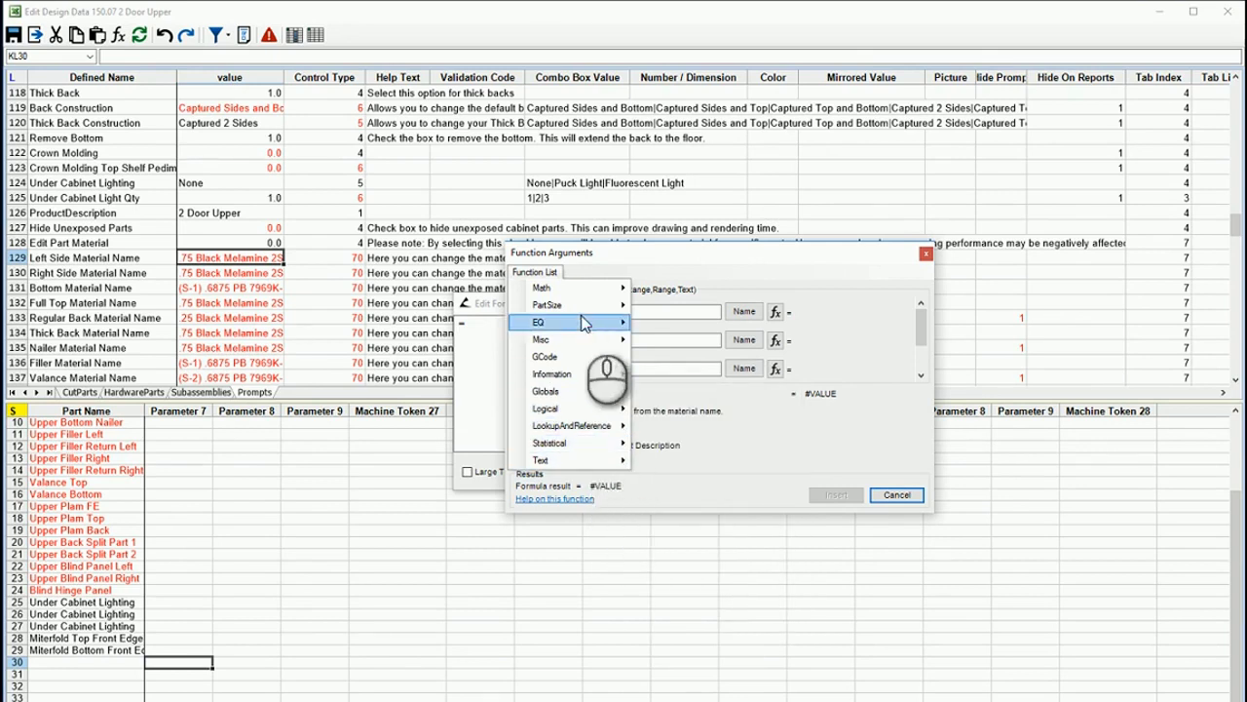
Step: Look through the Math functions and choose ROUND
click(712, 261)
click(550, 273)
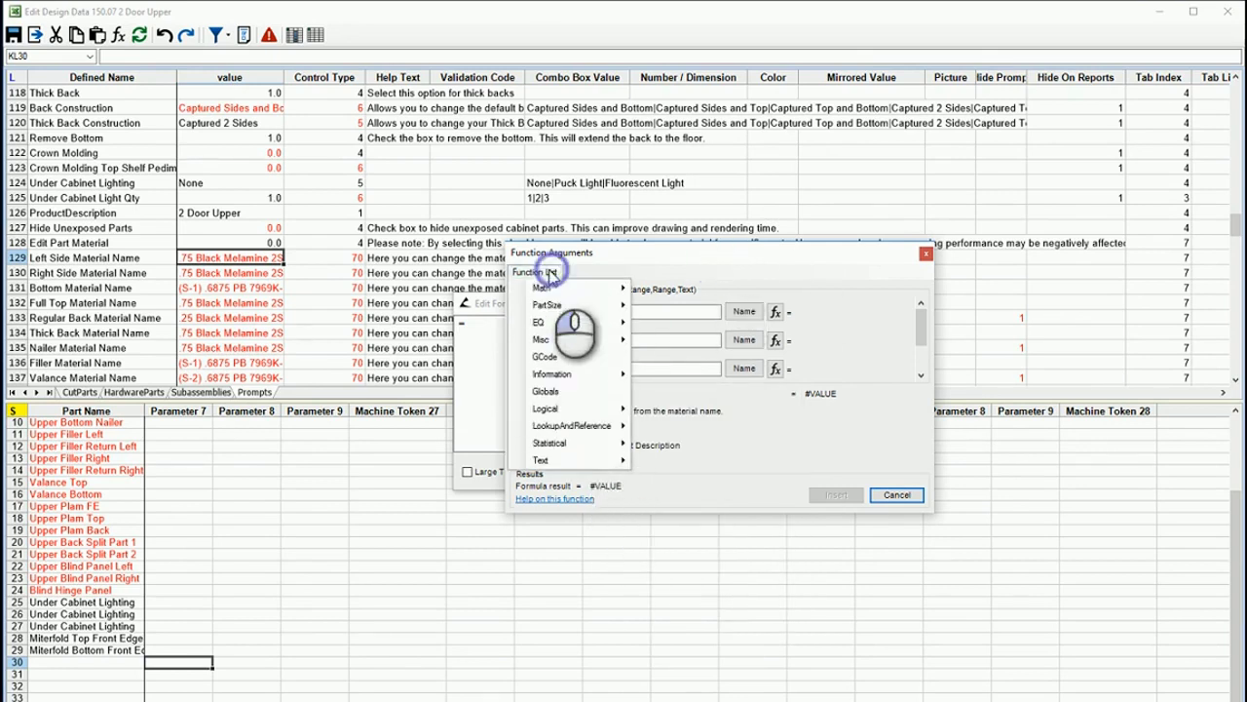
mouse_move(549, 288)
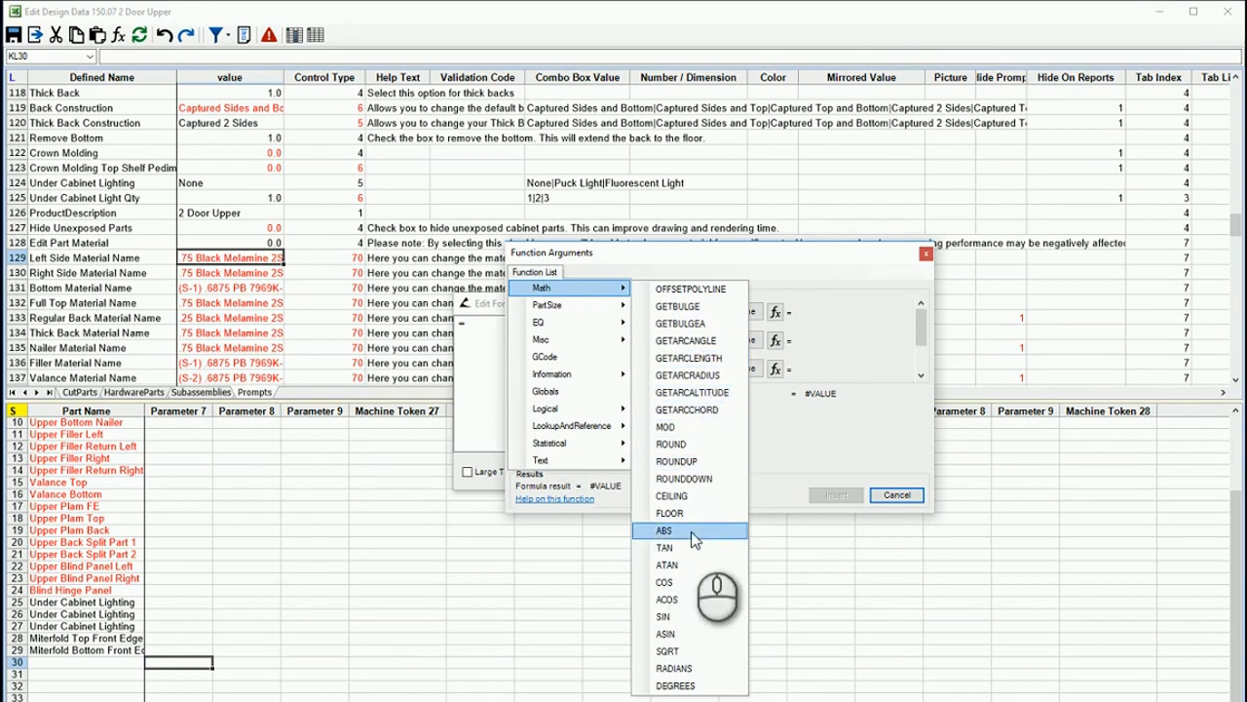
click(688, 442)
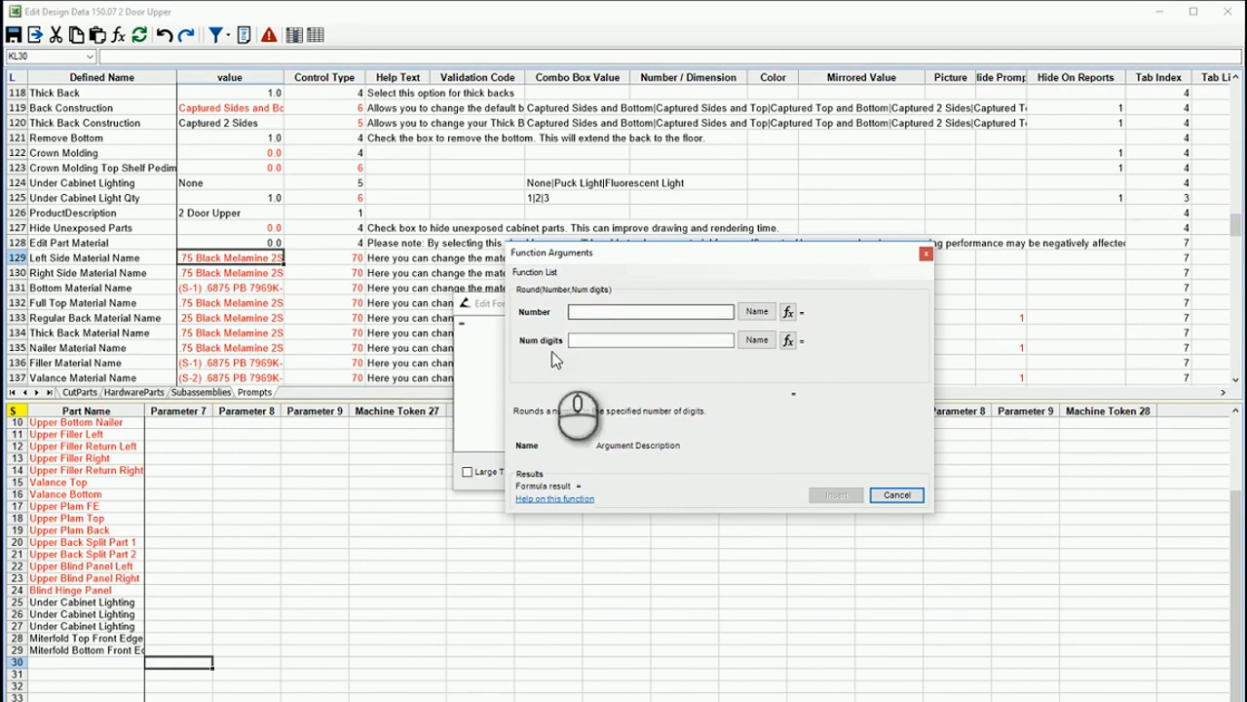
Step: Read the help and descriptions of ROUND's Number and Num digits arguments, and close the function arguments without inserting
click(606, 316)
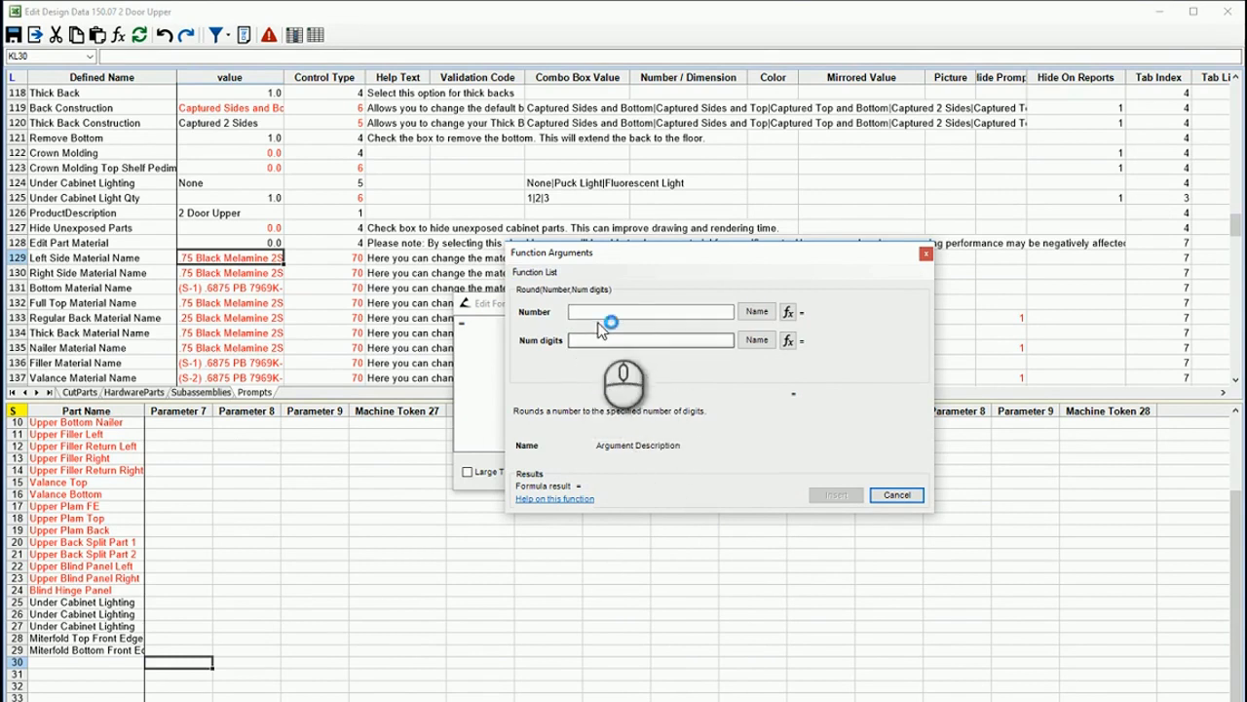
click(620, 340)
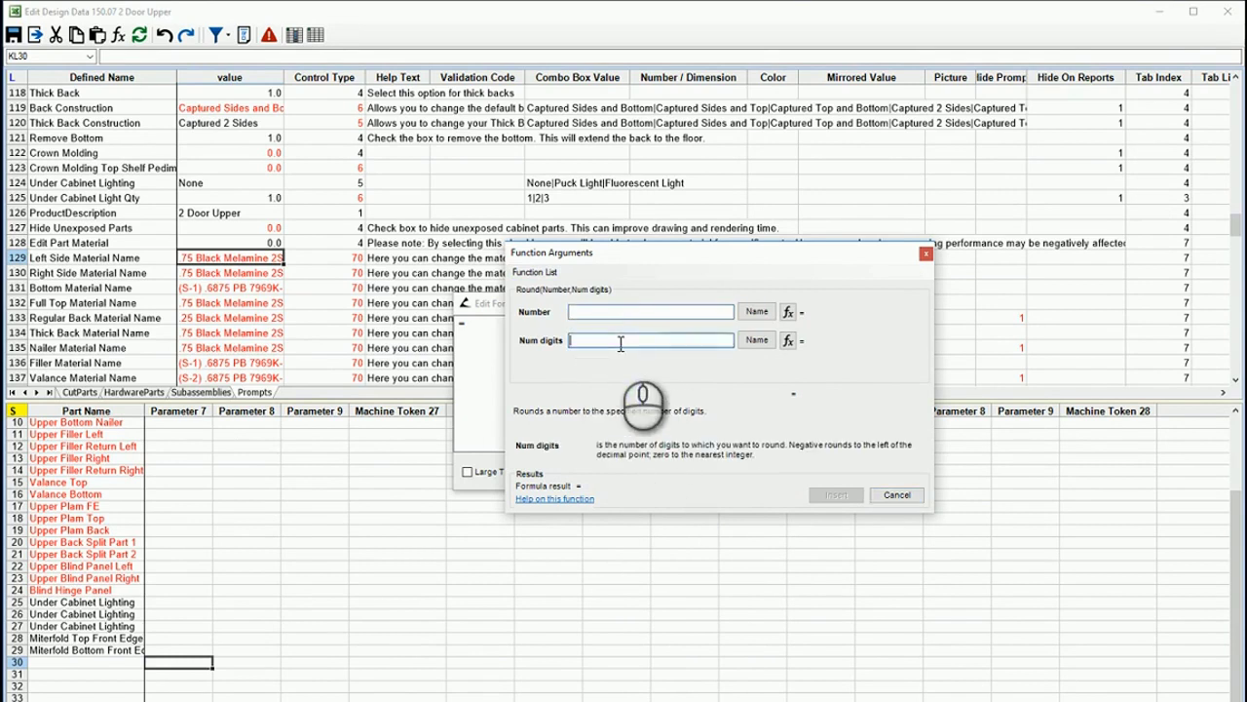
click(585, 499)
click(848, 316)
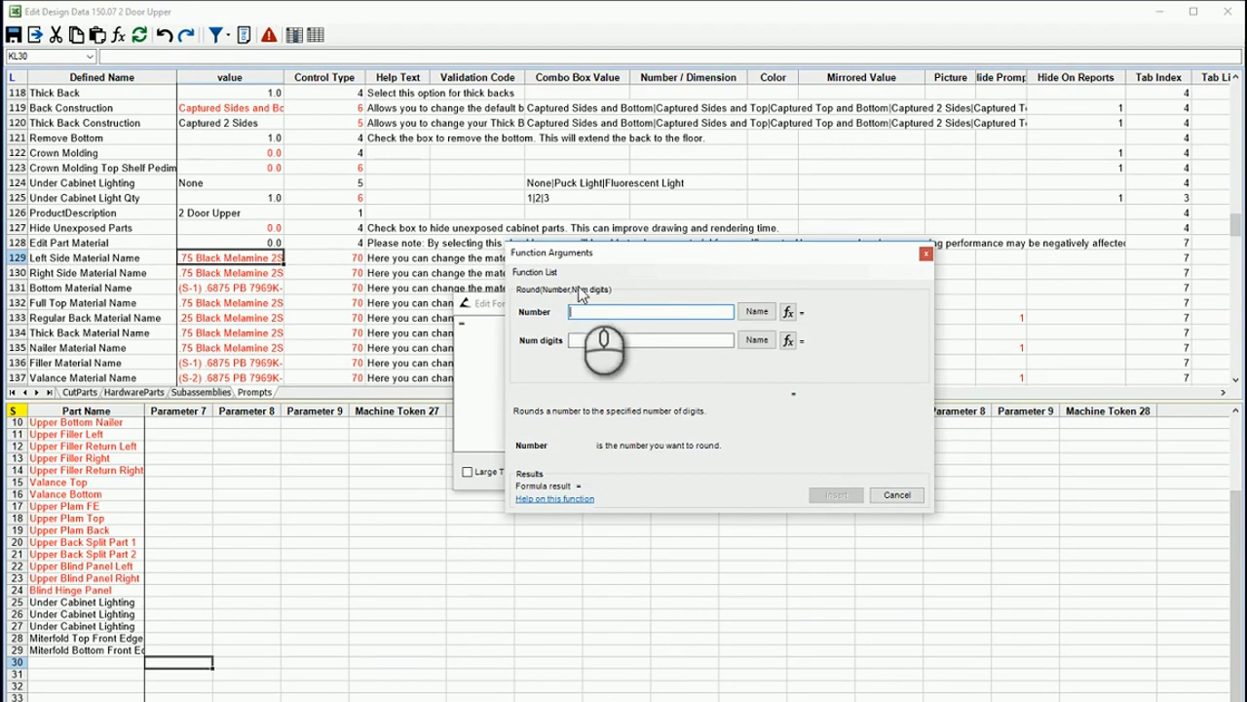
click(894, 495)
click(616, 374)
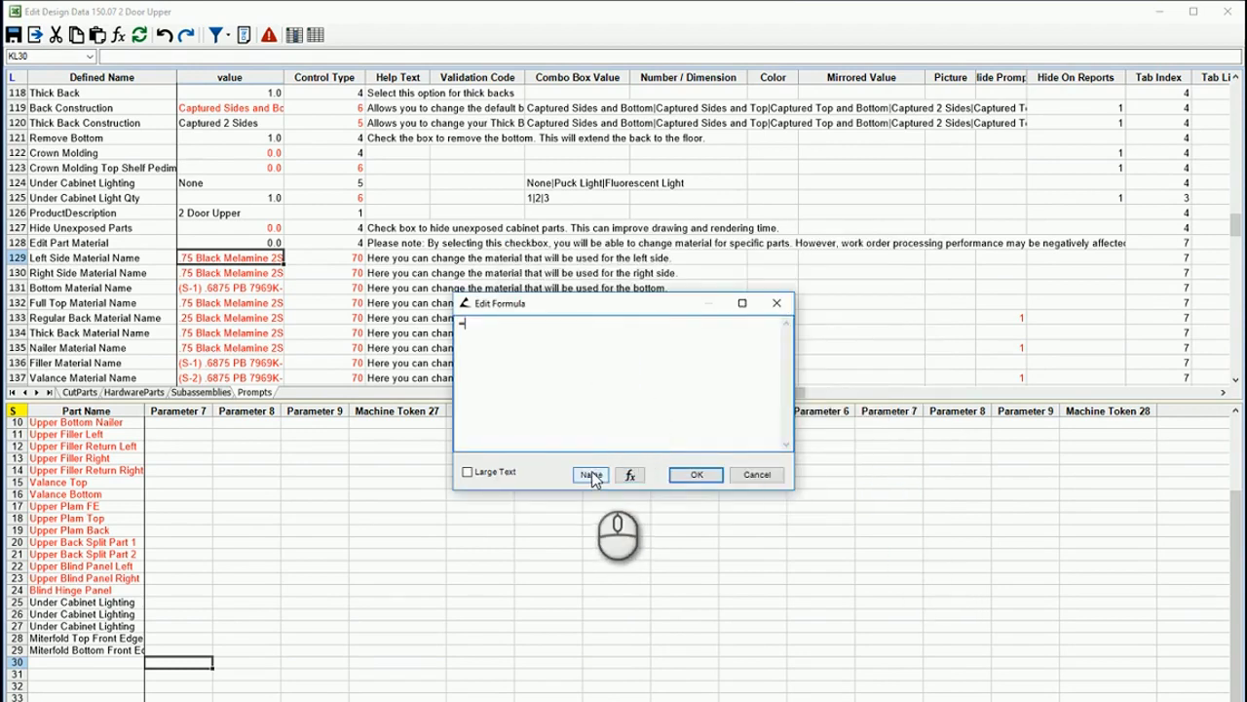
Step: Open the list of names that can be pasted and find the global variables starting with Door
click(579, 330)
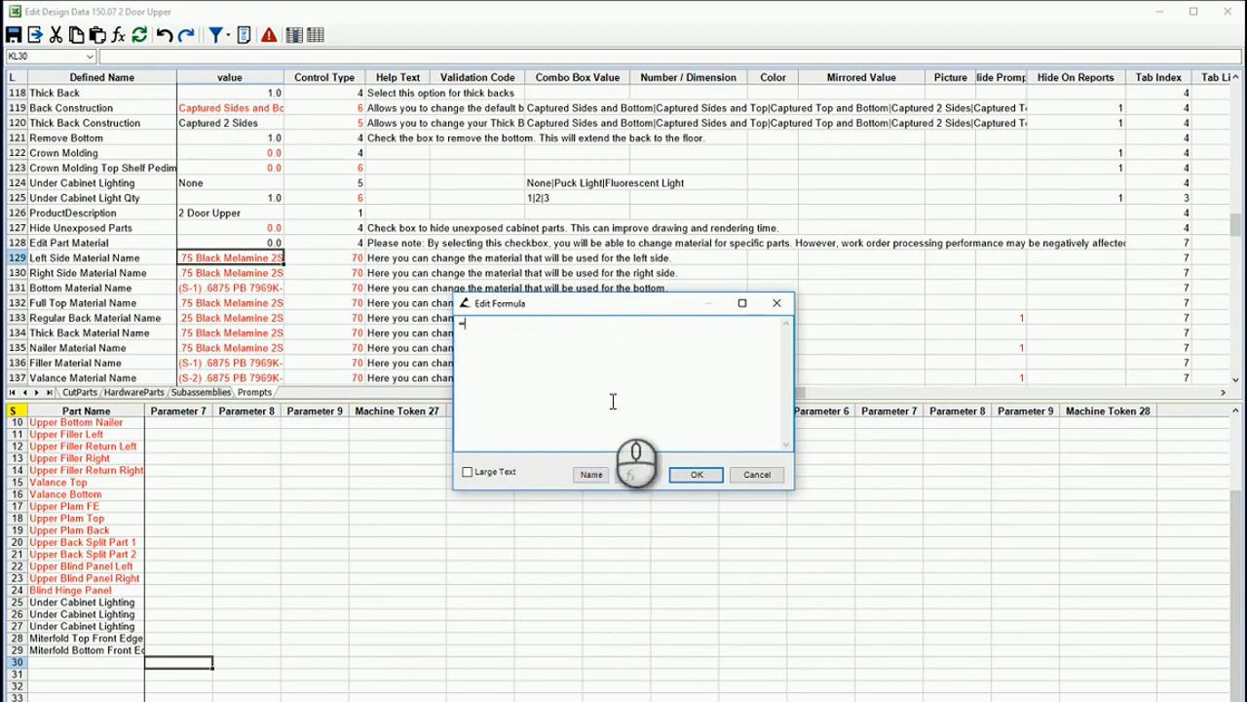
click(593, 476)
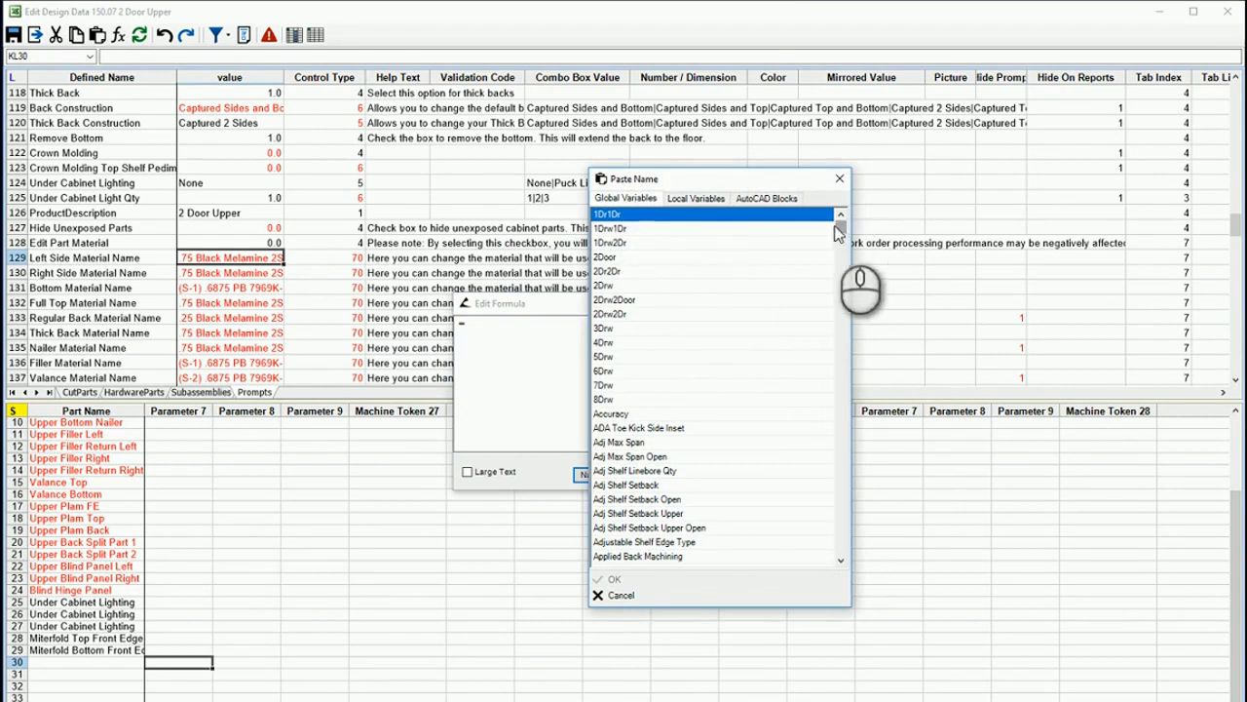
drag(840, 231, 685, 312)
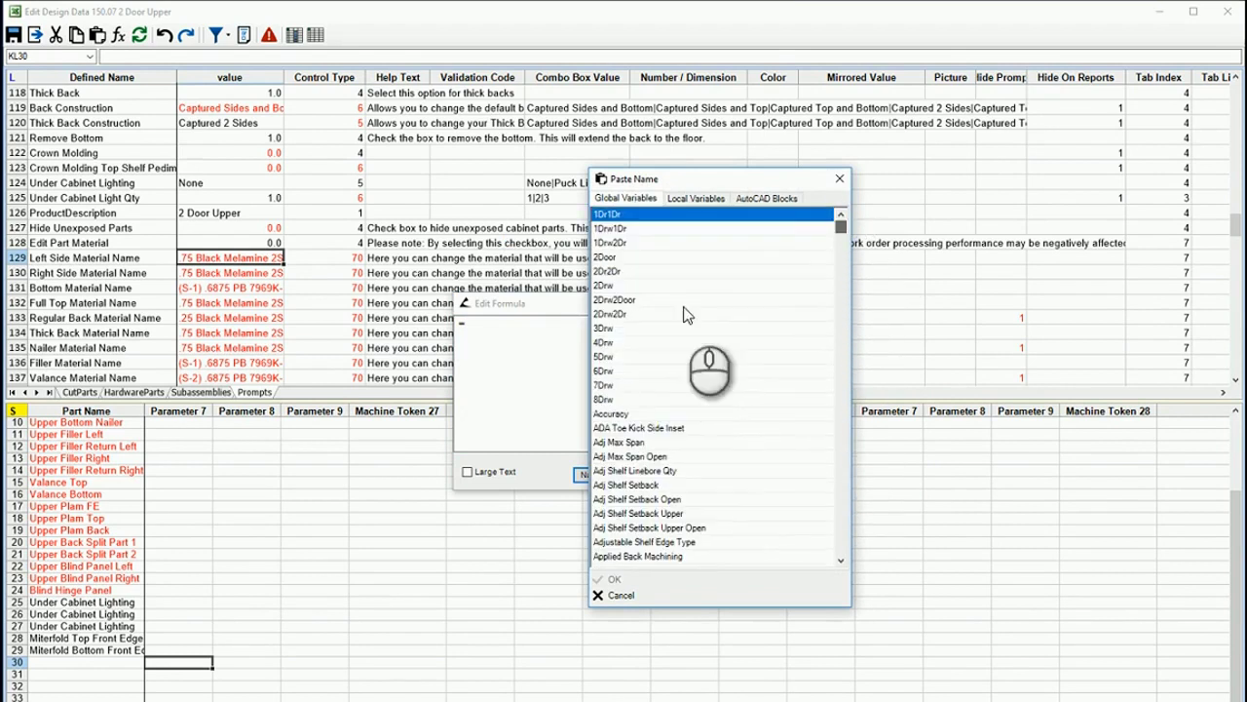
click(624, 385)
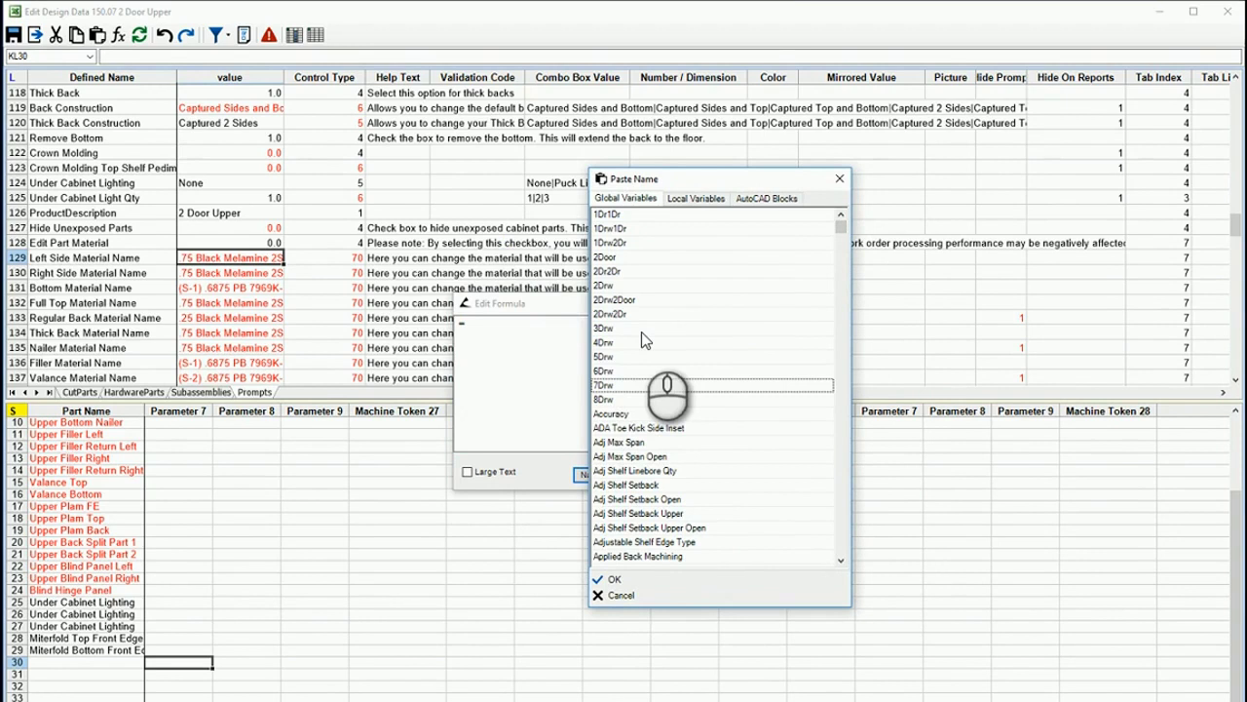
text(door)
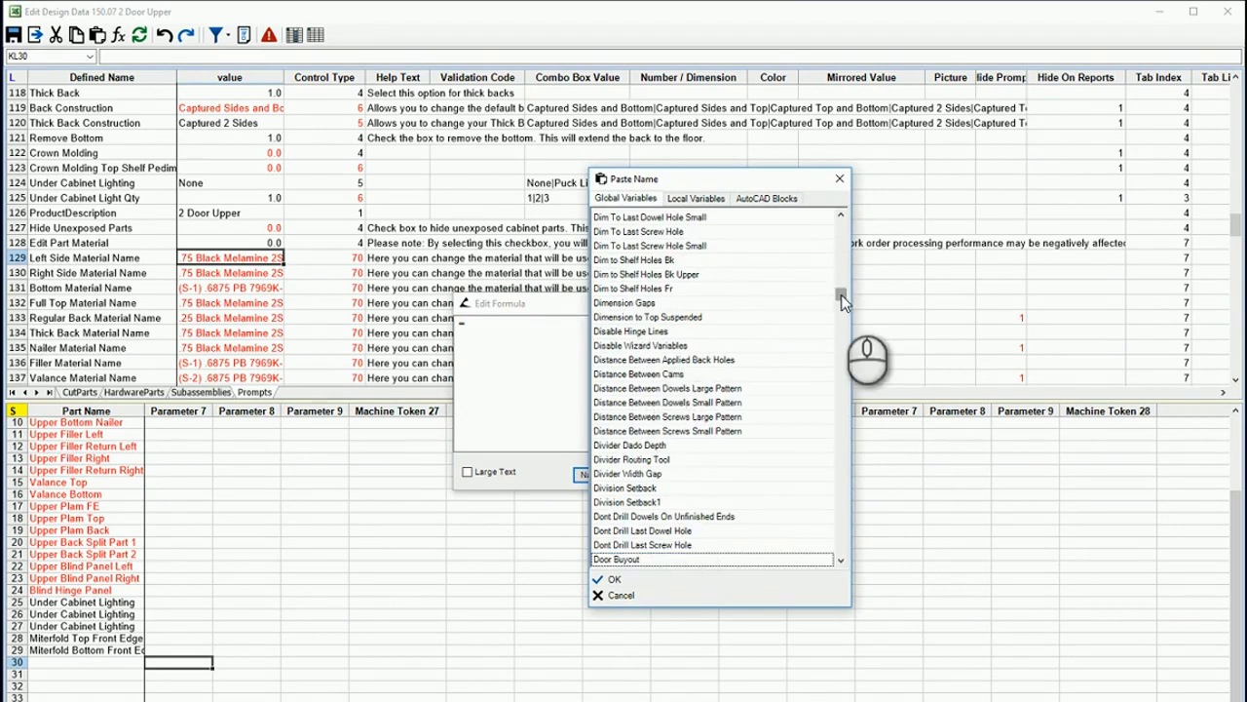
drag(841, 294, 843, 308)
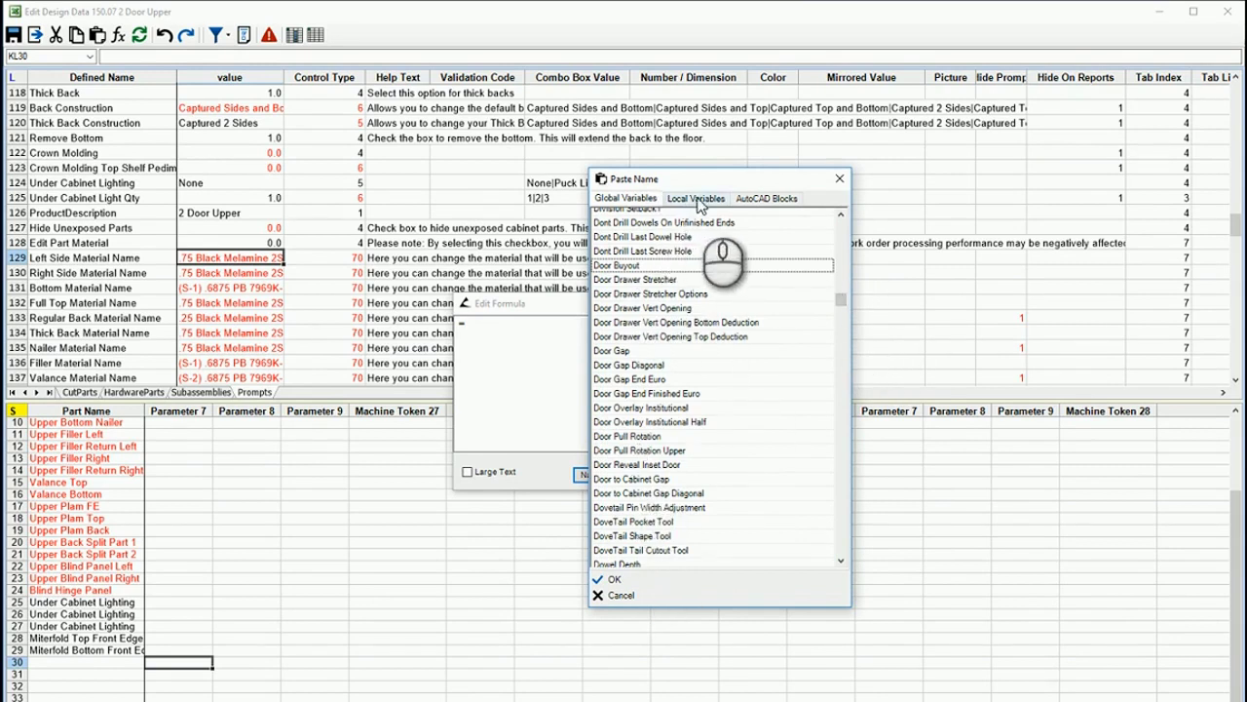
Step: Look through the available local variables and AutoCAD blocks and return to the global variables
click(695, 199)
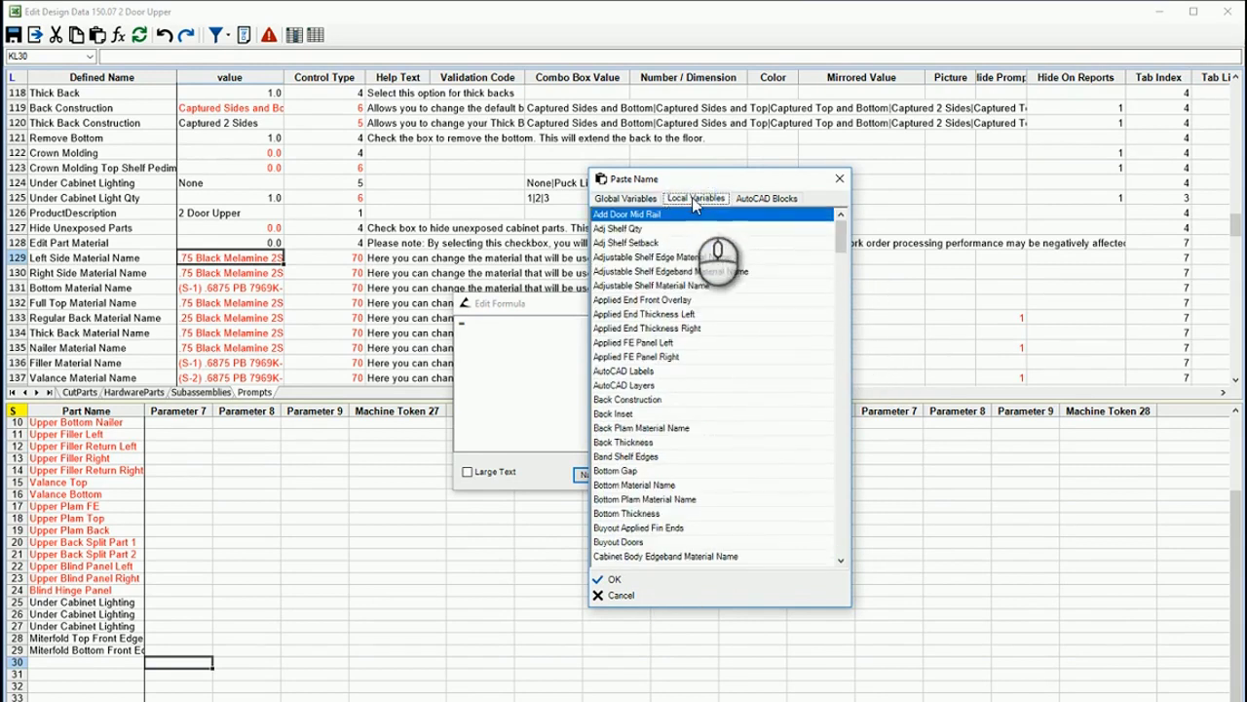
click(765, 198)
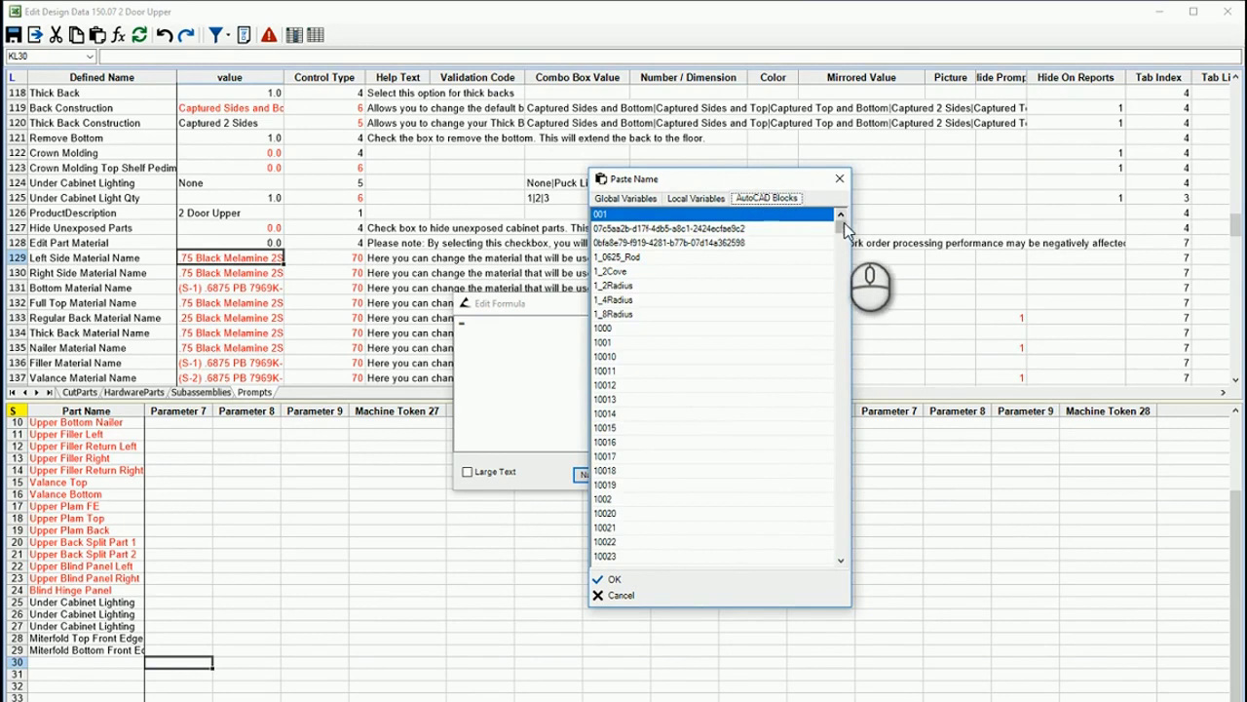
drag(844, 224, 663, 439)
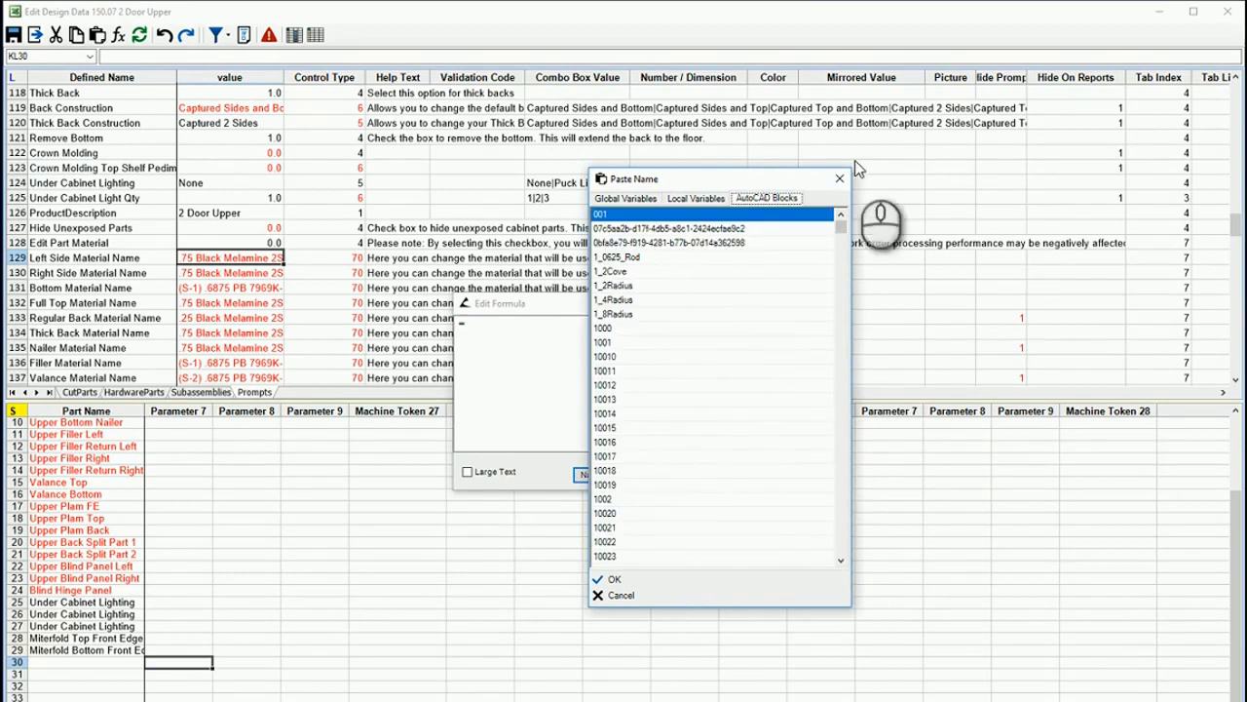
click(706, 199)
click(645, 198)
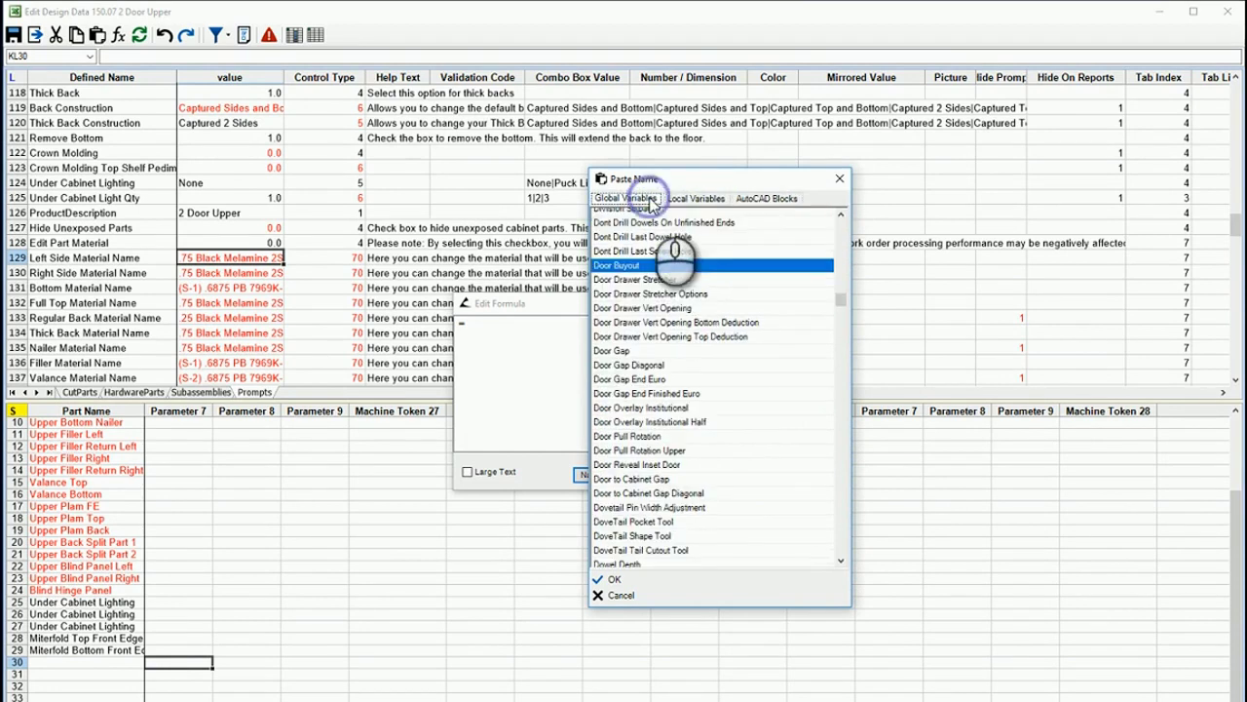
Step: Insert the local variable Applied End Thickness Left into the formula
click(682, 199)
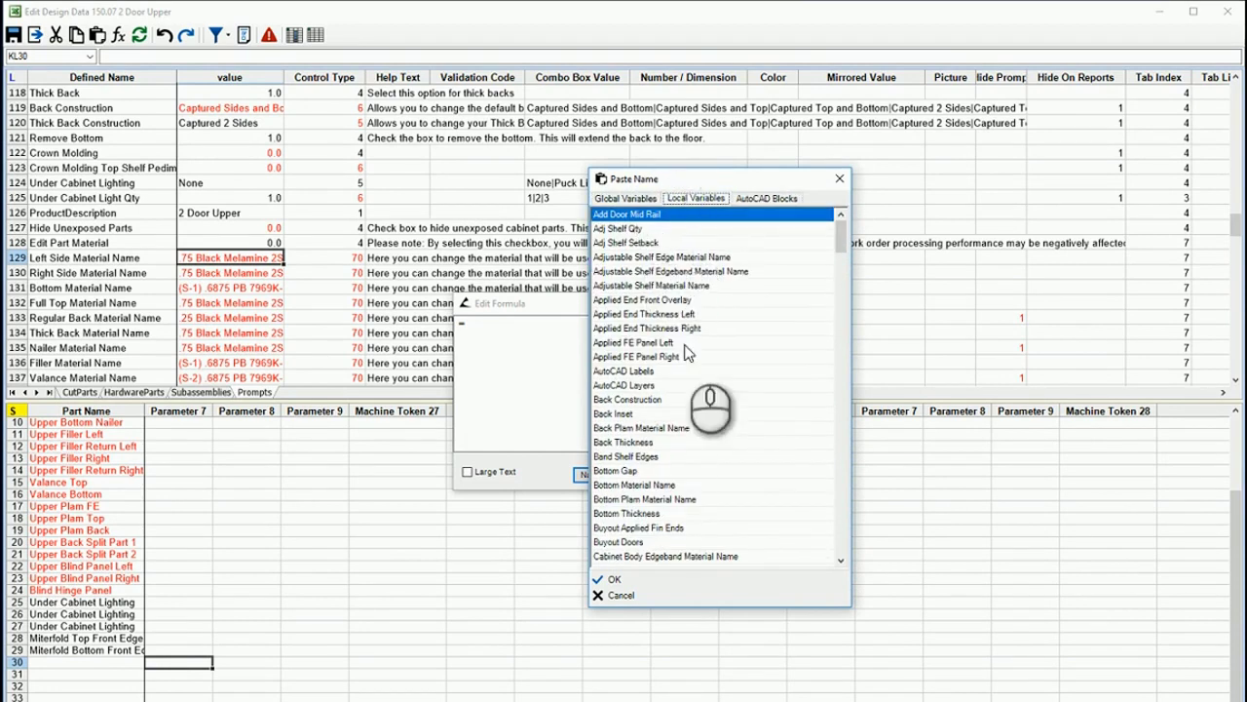
double_click(643, 315)
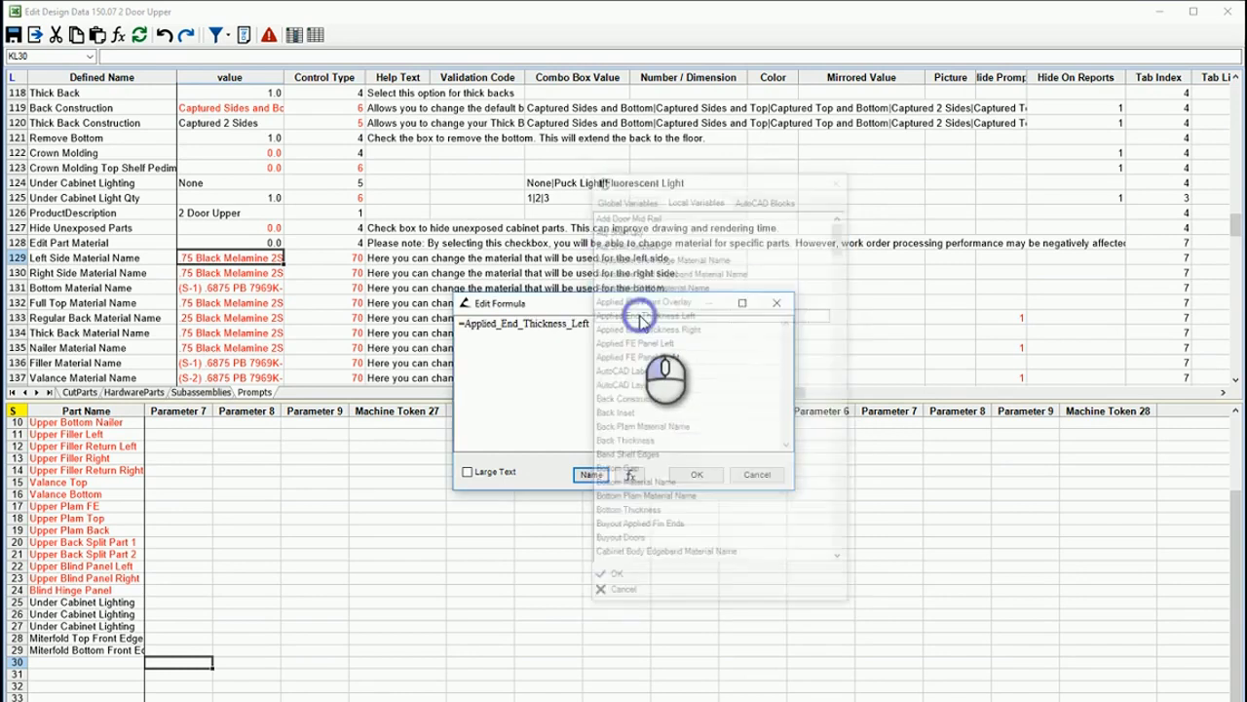
click(619, 326)
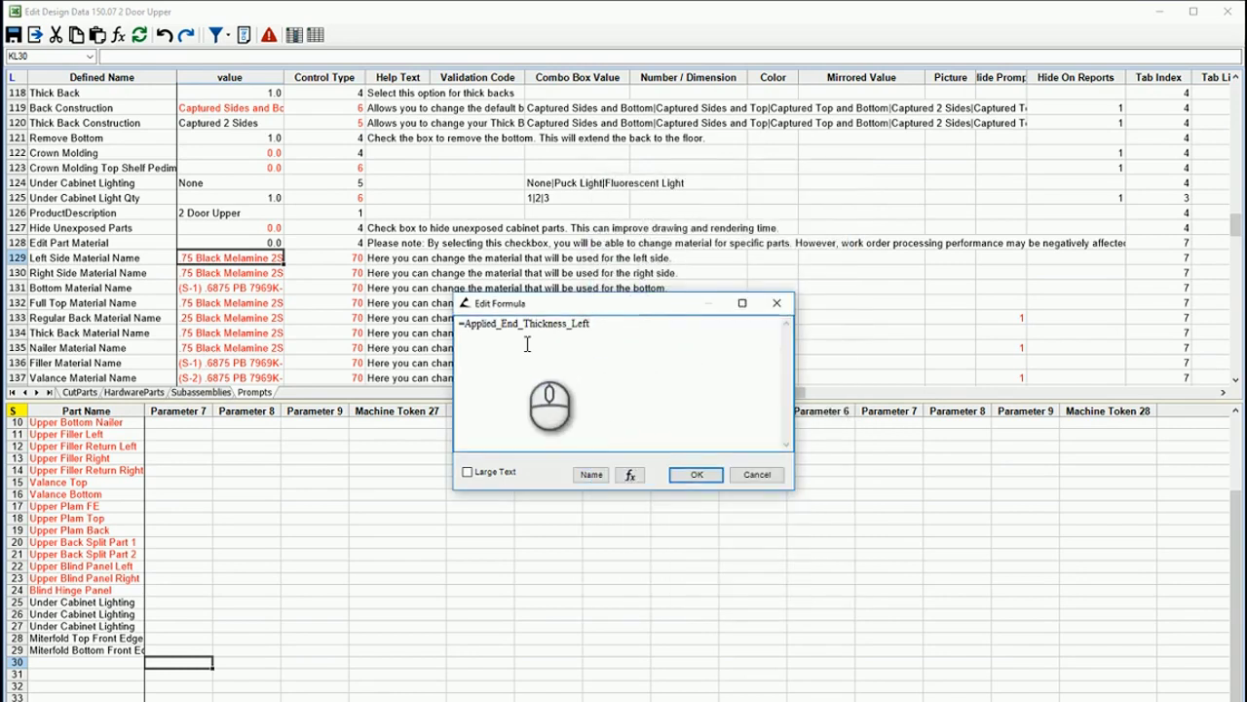
Step: Delete the entire formula text and open the function arguments for the empty formula
drag(613, 326, 458, 324)
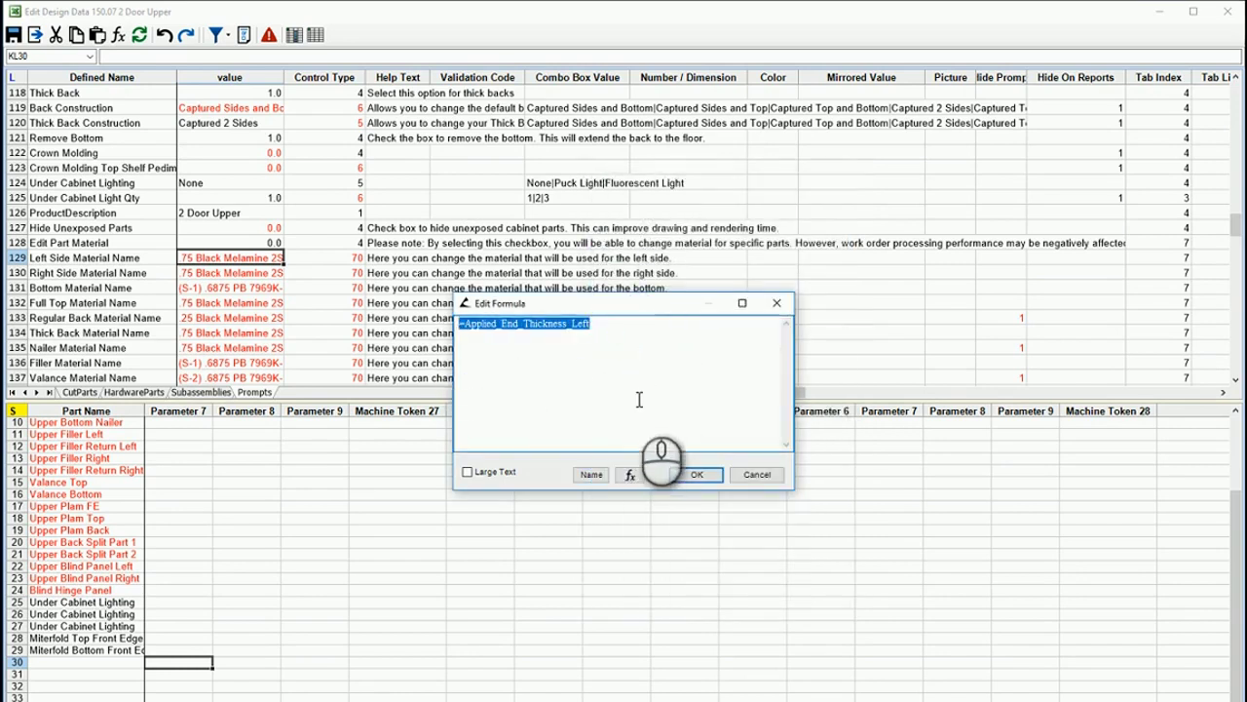
key(Delete)
click(630, 475)
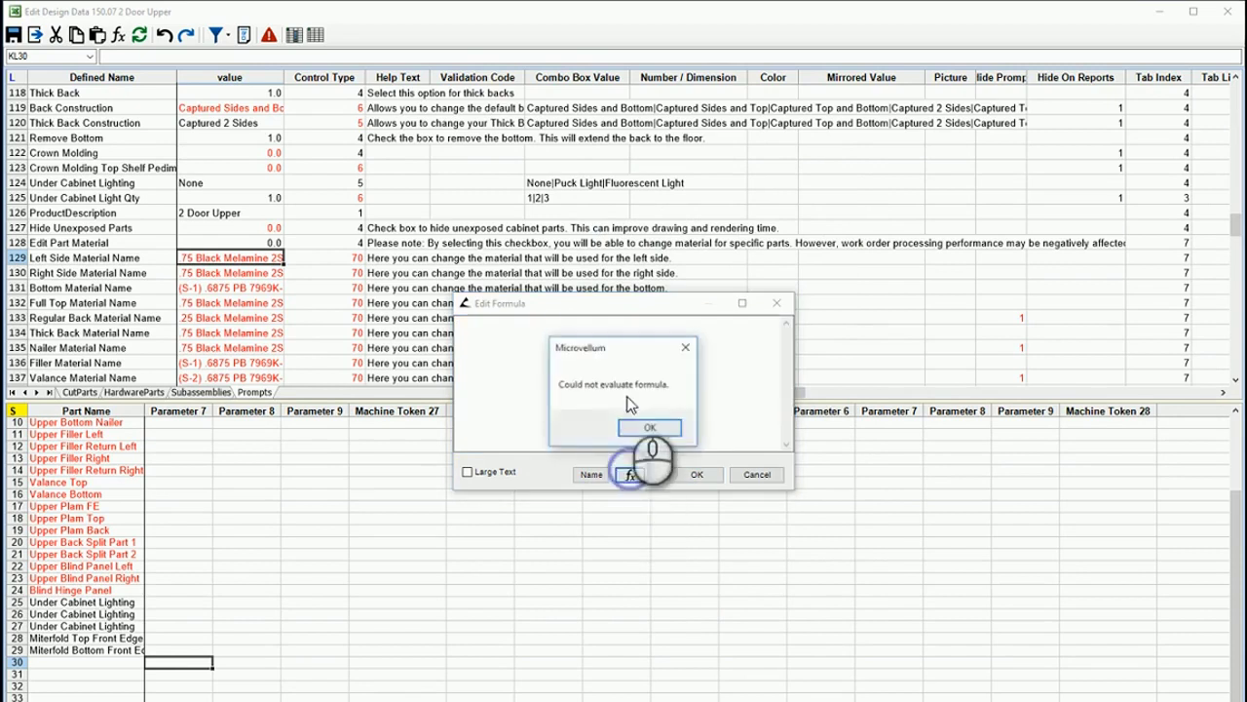
click(629, 421)
Step: Set PartThicknessM's first Range argument to the global variable Adj Max Span and go to the second Range argument
click(743, 321)
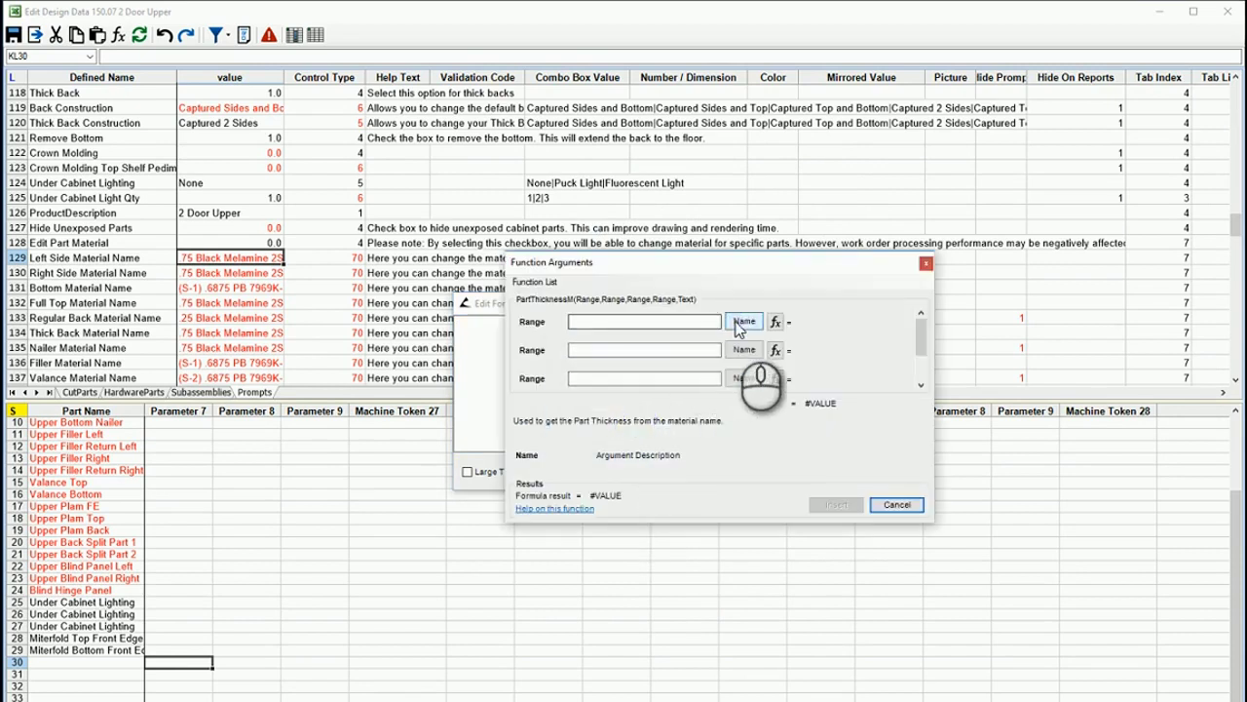
double_click(653, 446)
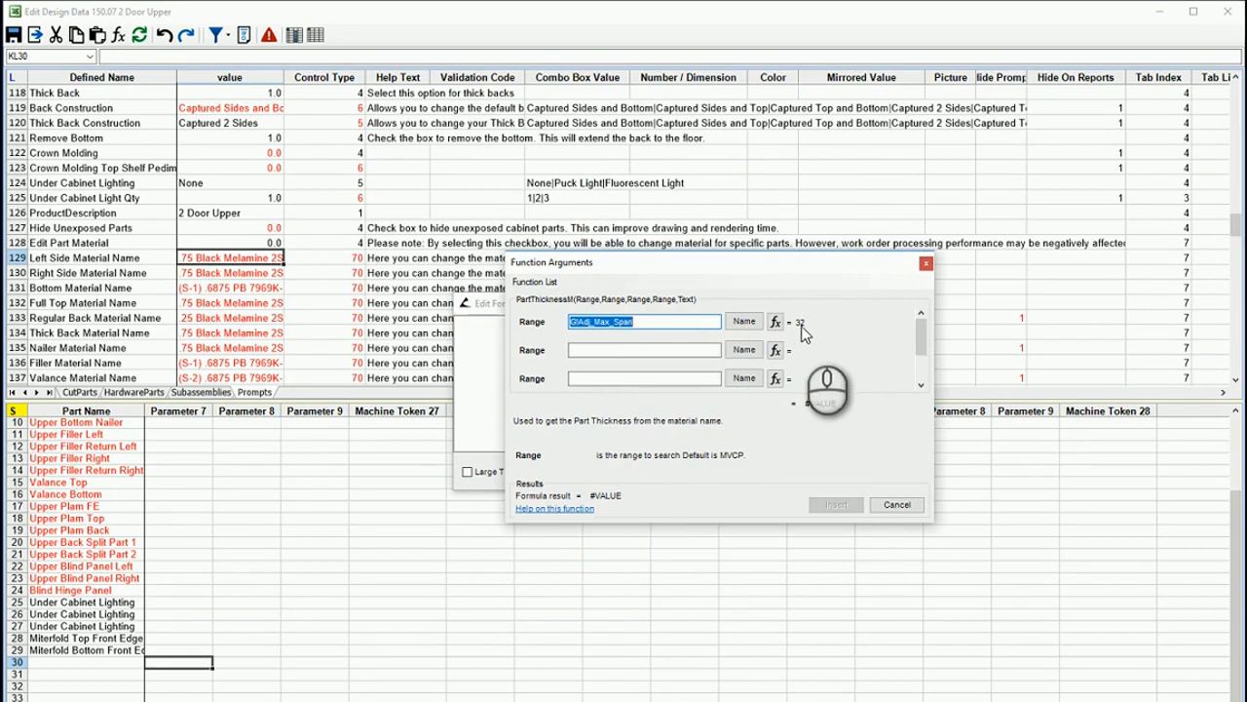
click(694, 351)
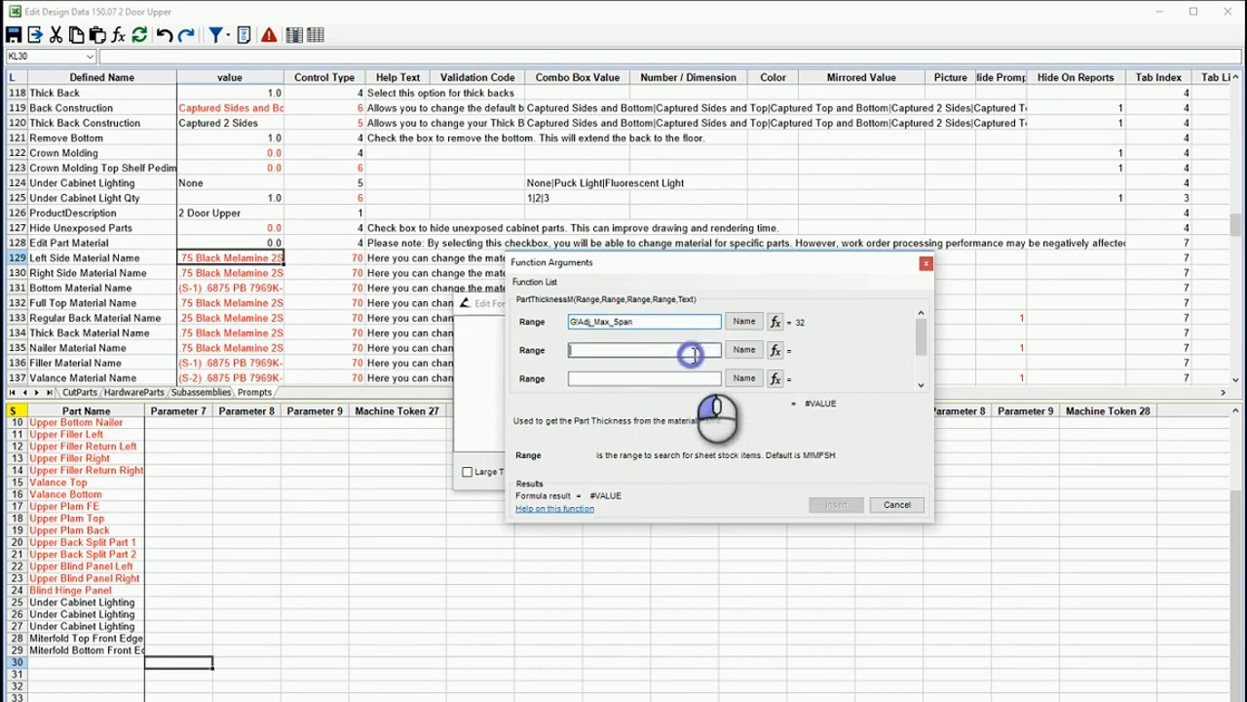
Step: Cancel the PartThicknessM arguments and leave the formula editor without saving the emptied formula
click(897, 504)
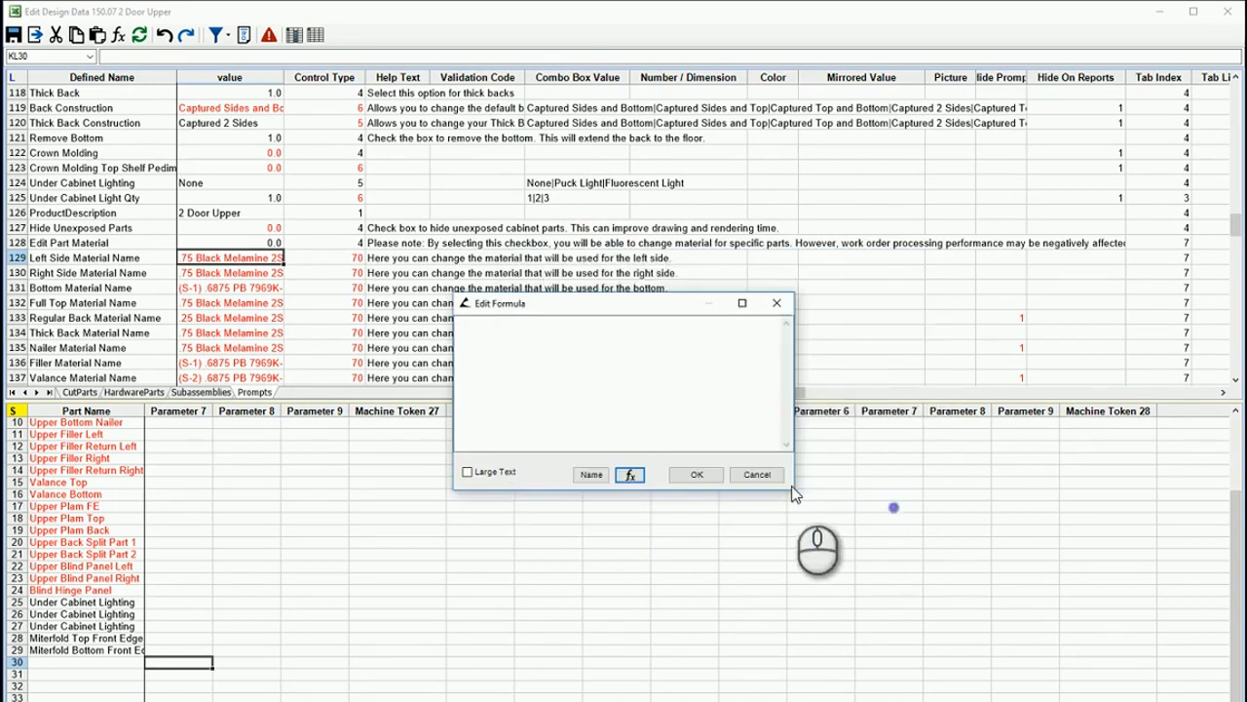
click(756, 474)
click(353, 579)
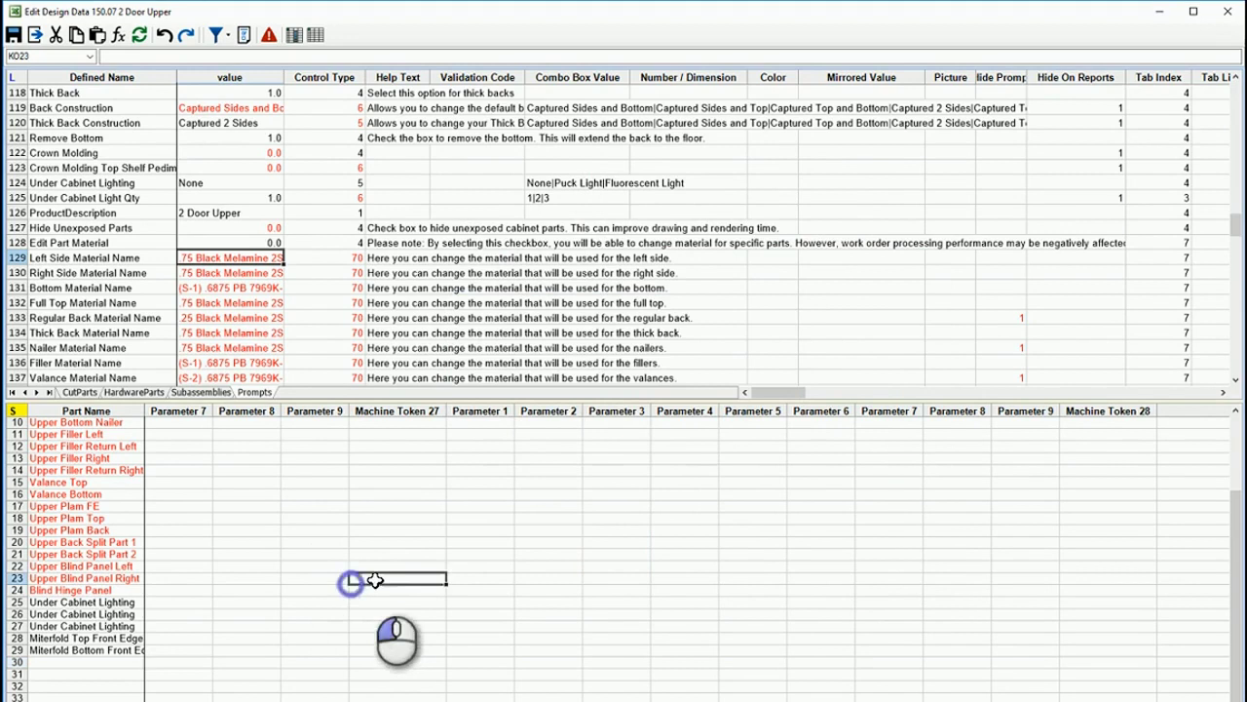
Step: Open the Parameter 1 formula of Upper Top's PLINE5 machine token for editing
scroll(704, 570, up, 20)
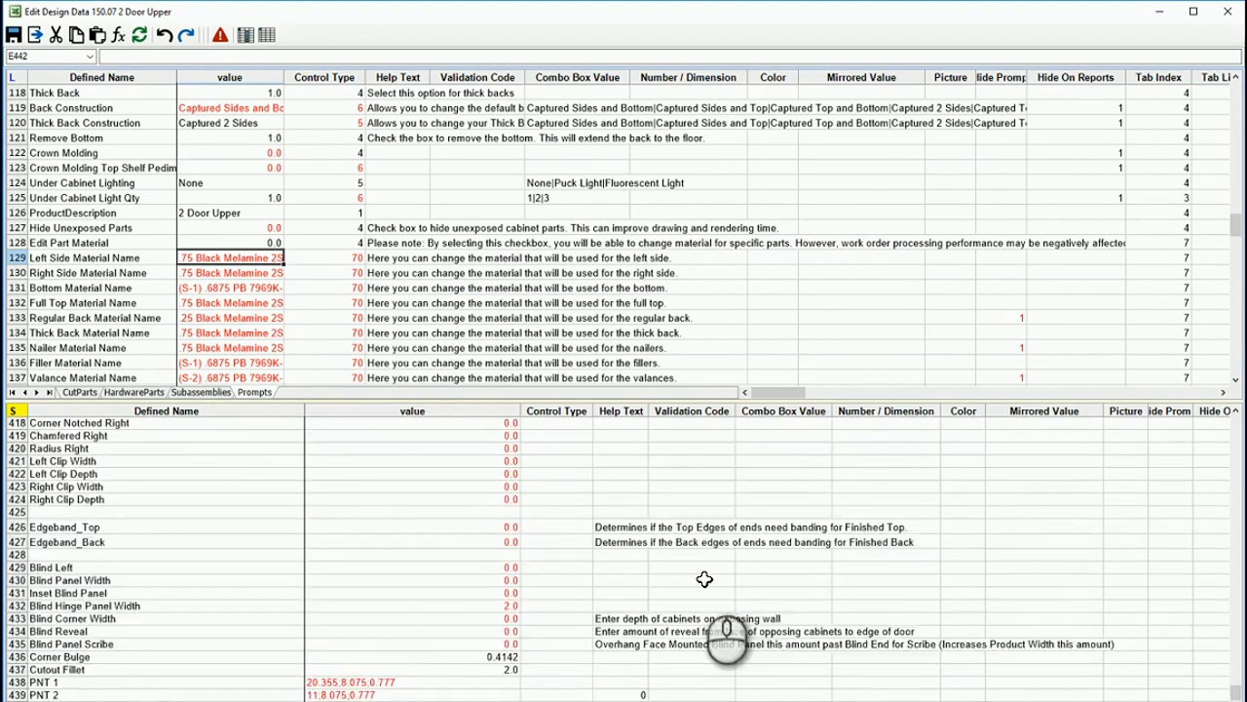
scroll(704, 570, up, 20)
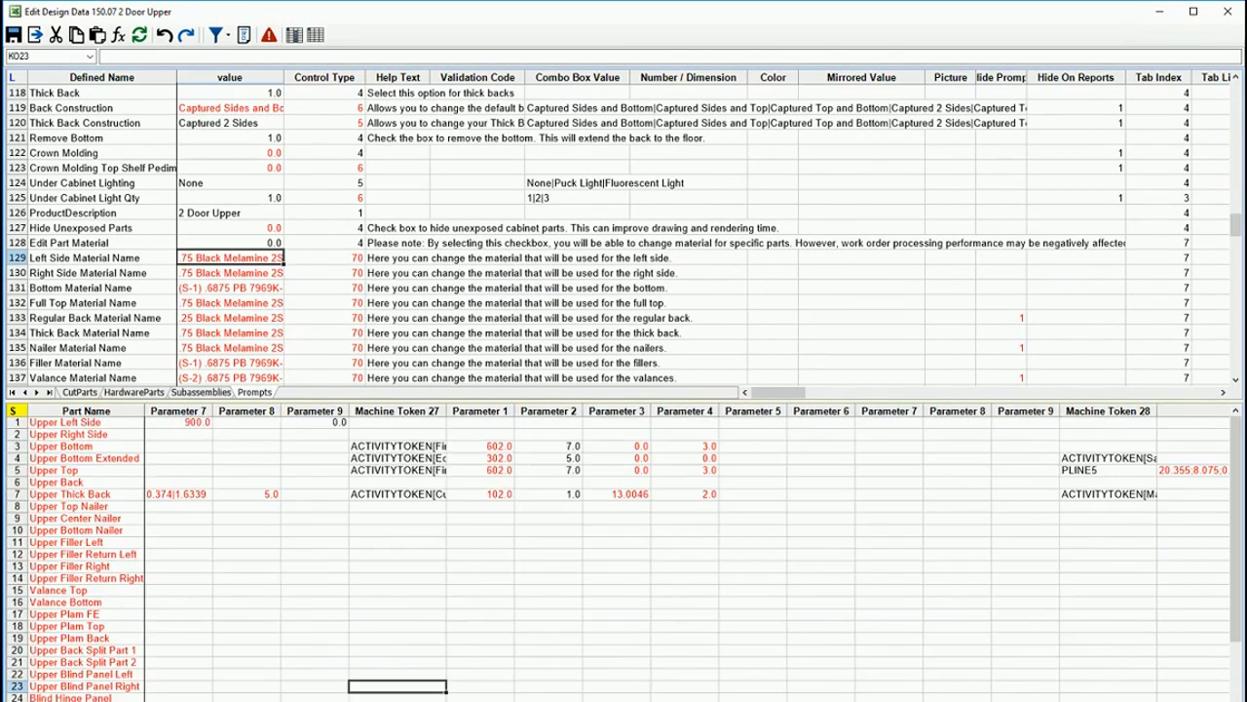
scroll(687, 550, right, 10)
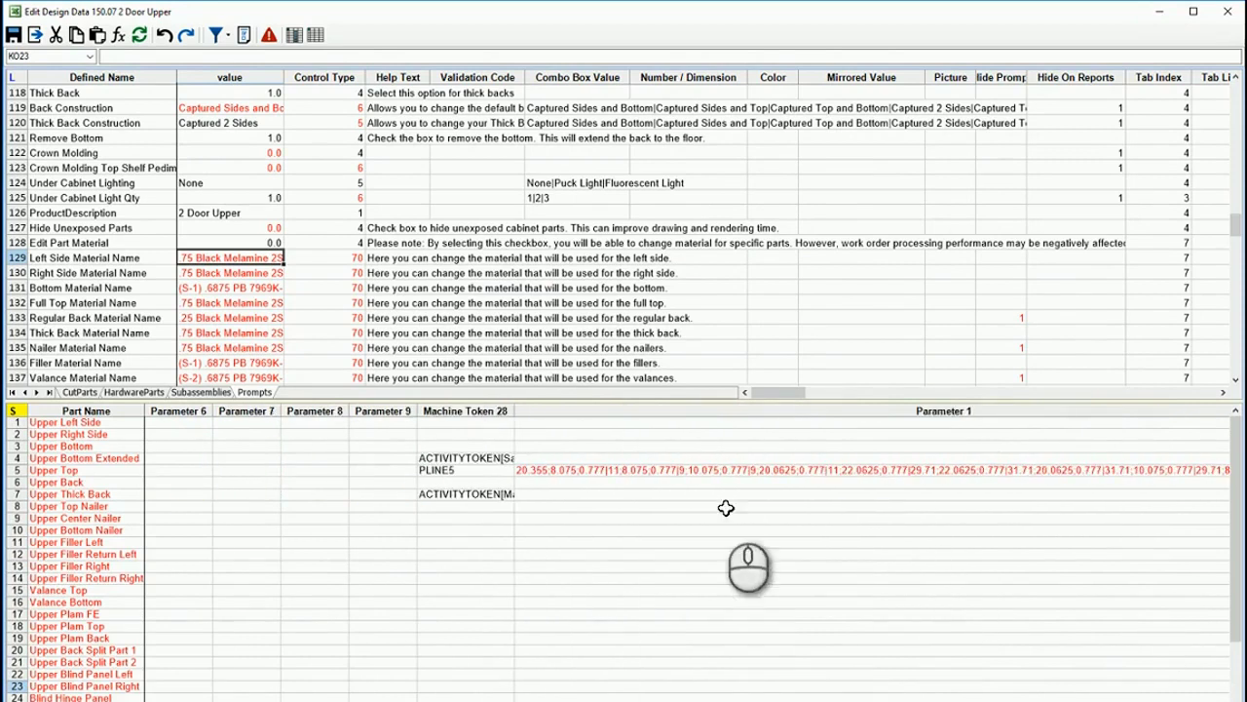
click(487, 470)
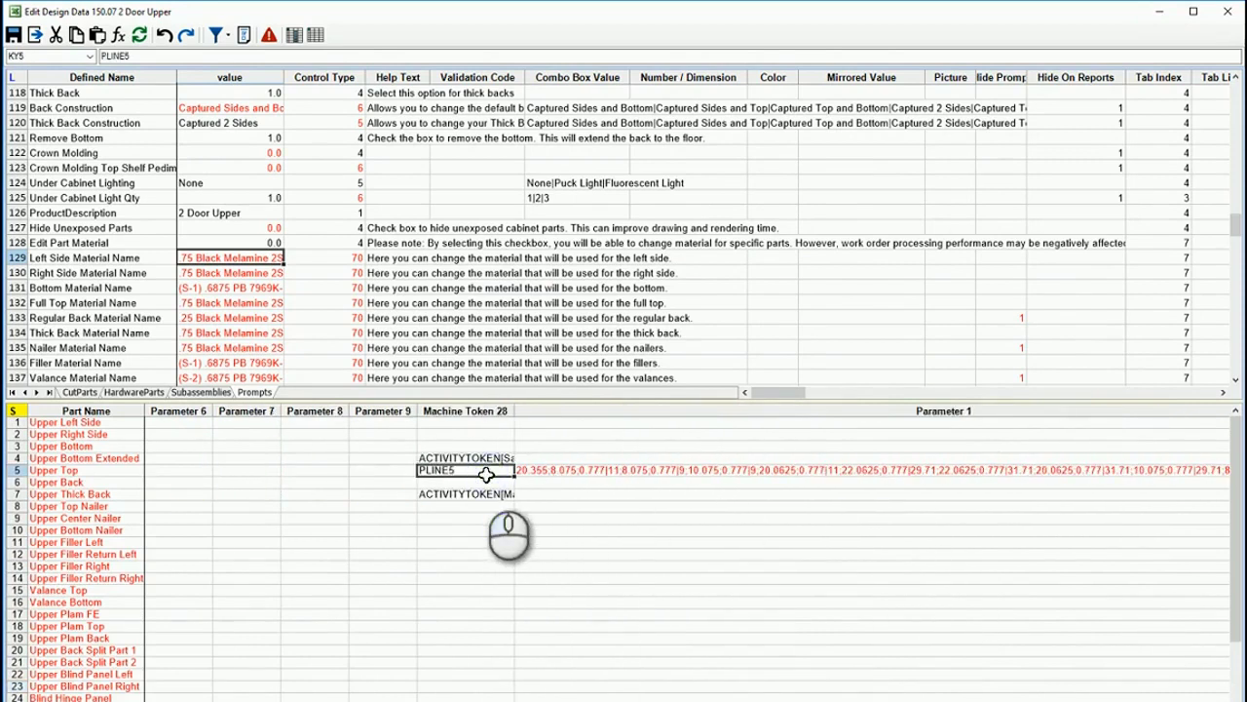
click(570, 472)
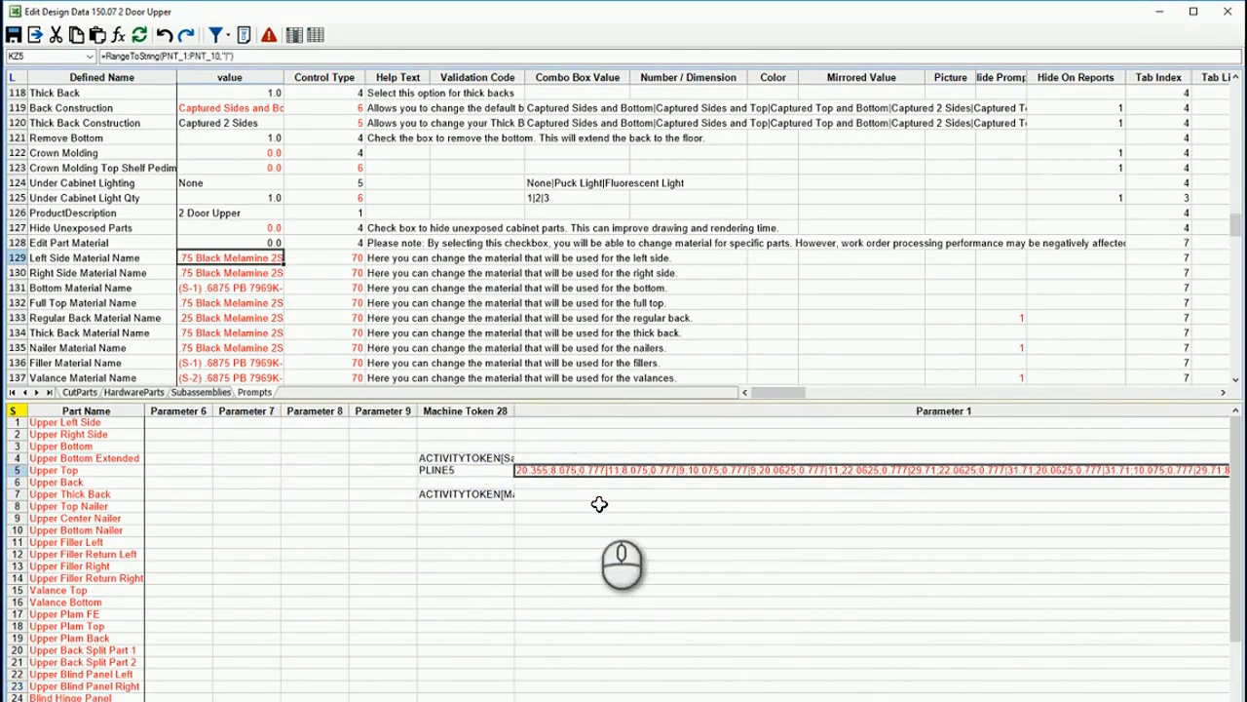
double_click(517, 476)
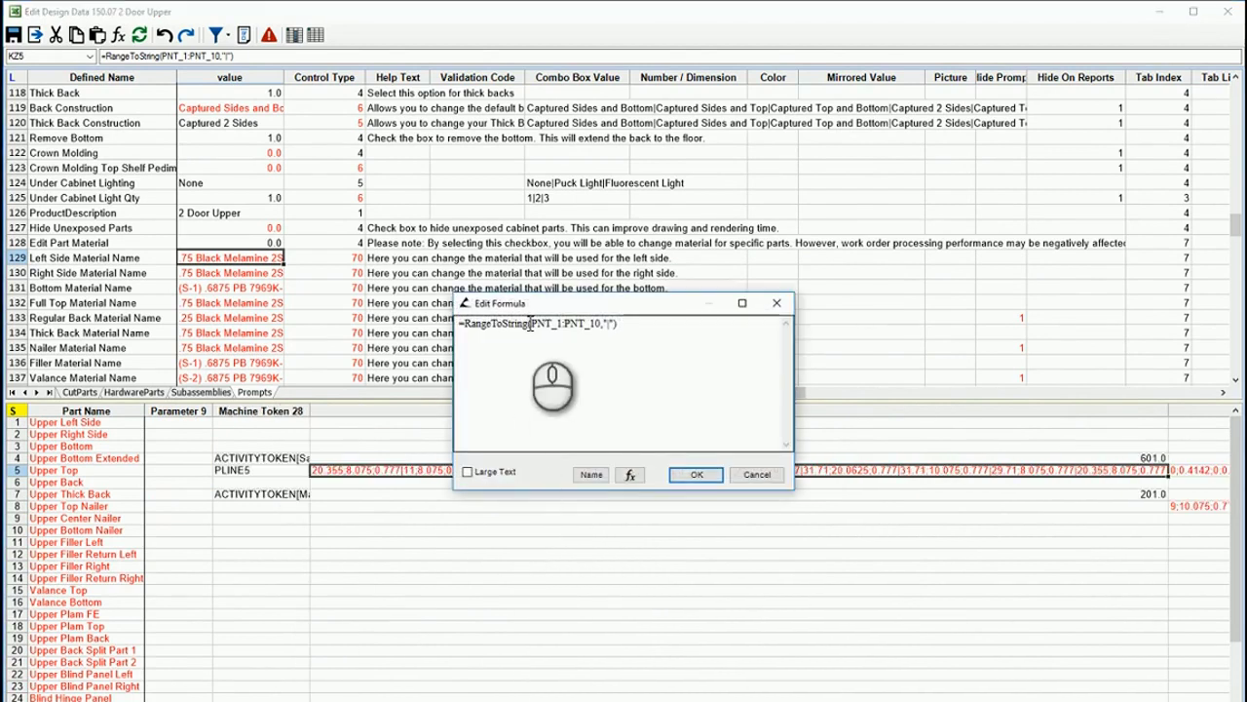
Step: Examine the arguments and full result of the RangeToString function in a widened arguments window, and leave the formula without changes
drag(530, 324, 463, 333)
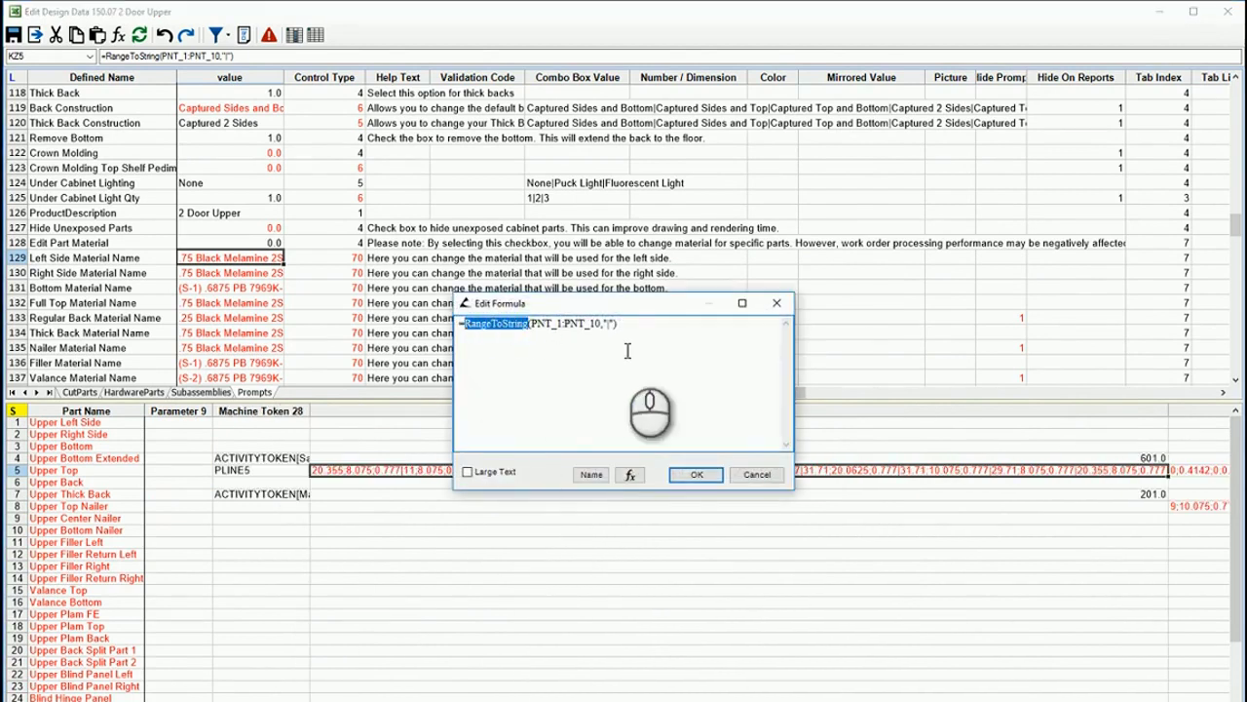
click(629, 475)
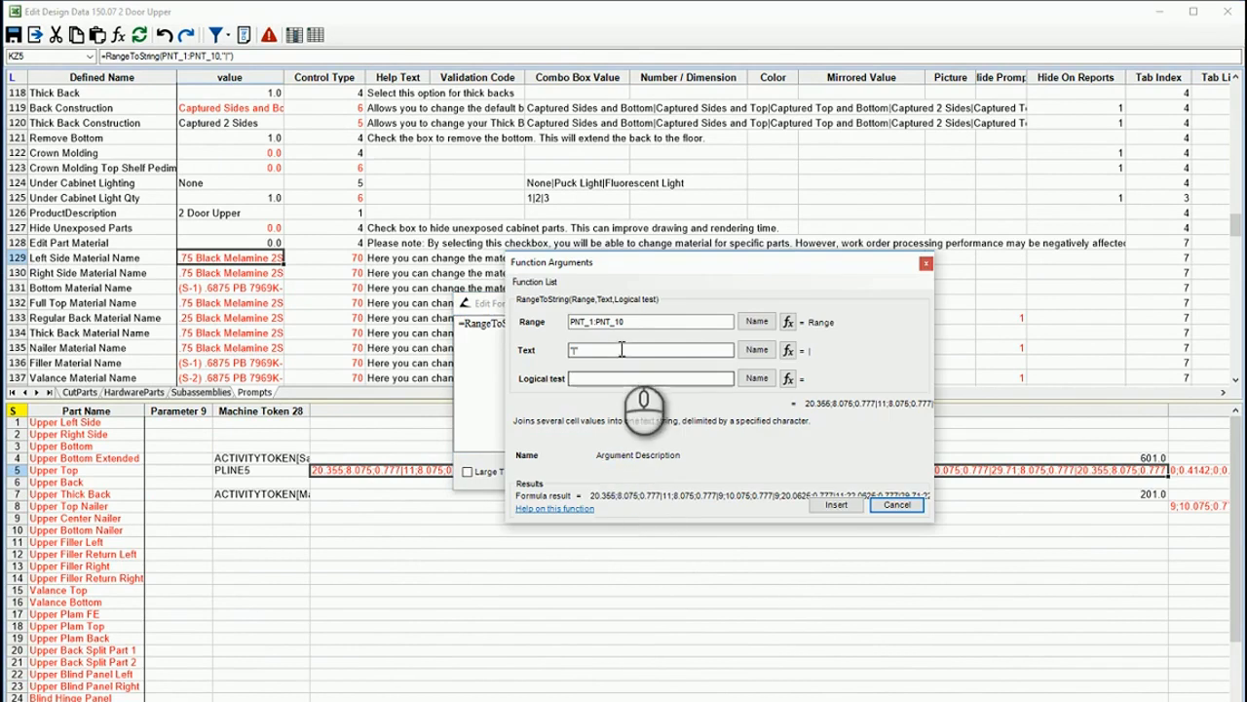
double_click(602, 323)
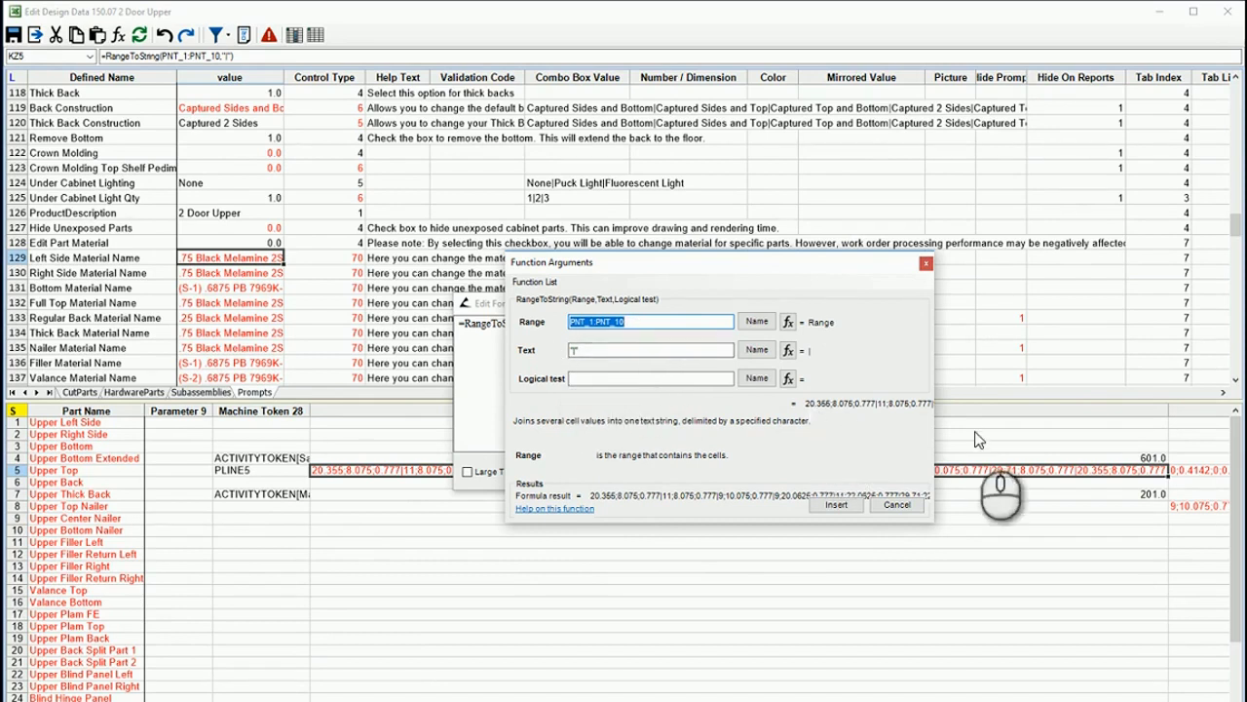
drag(932, 445, 1158, 460)
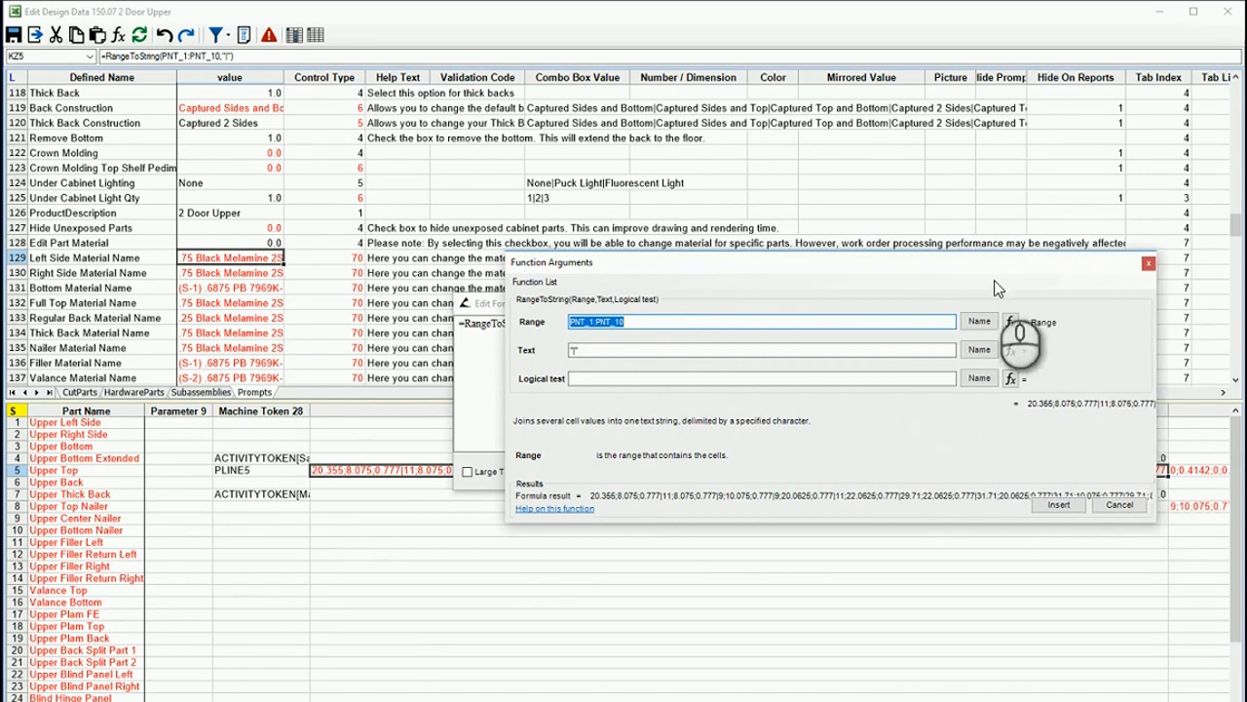
drag(984, 261, 644, 236)
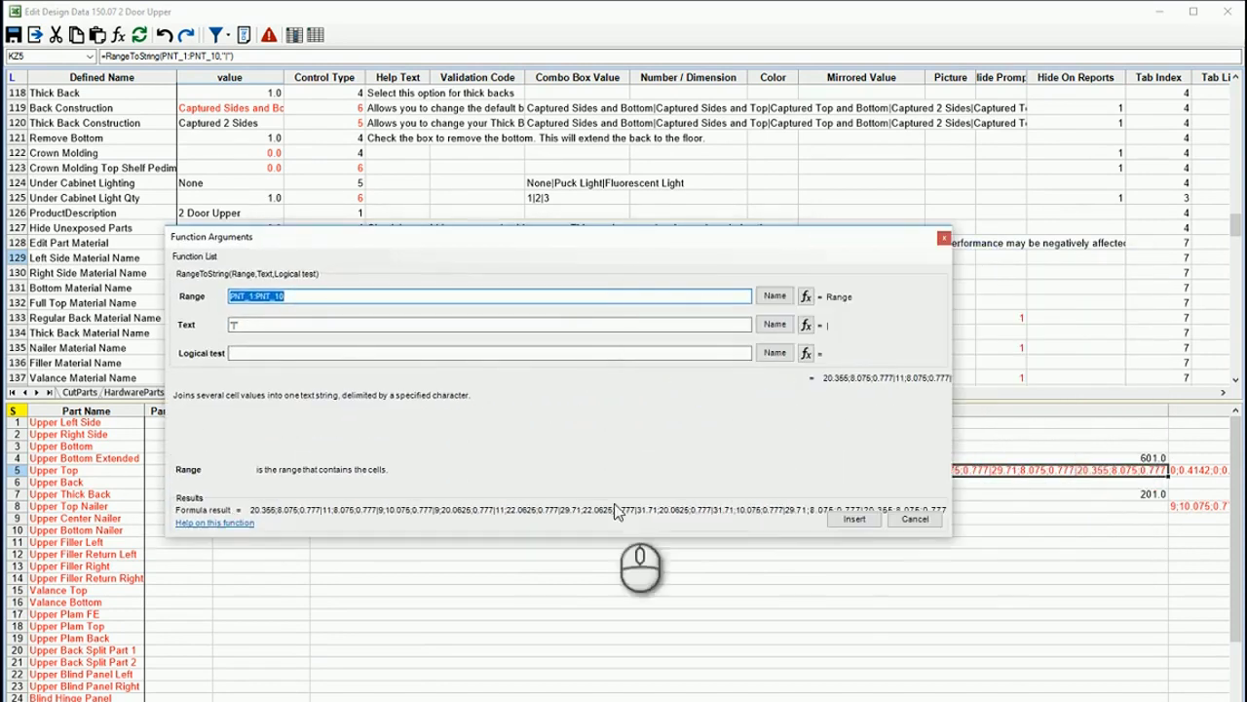
click(914, 524)
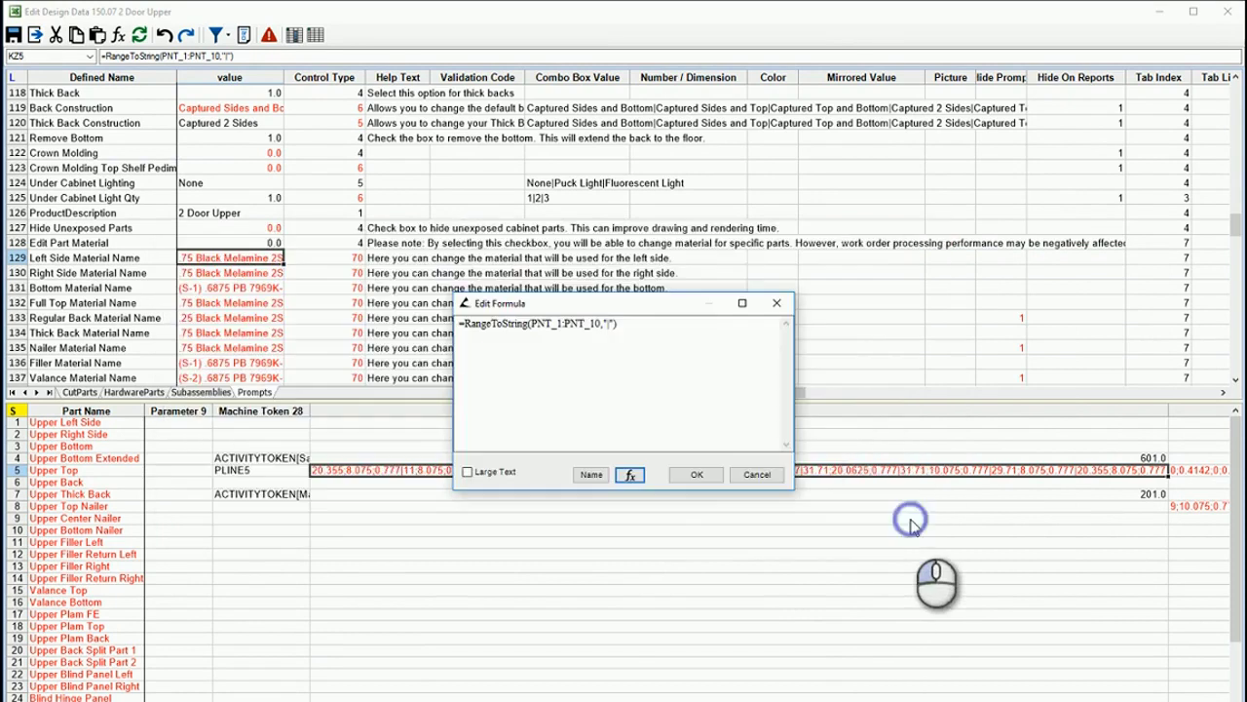
click(754, 475)
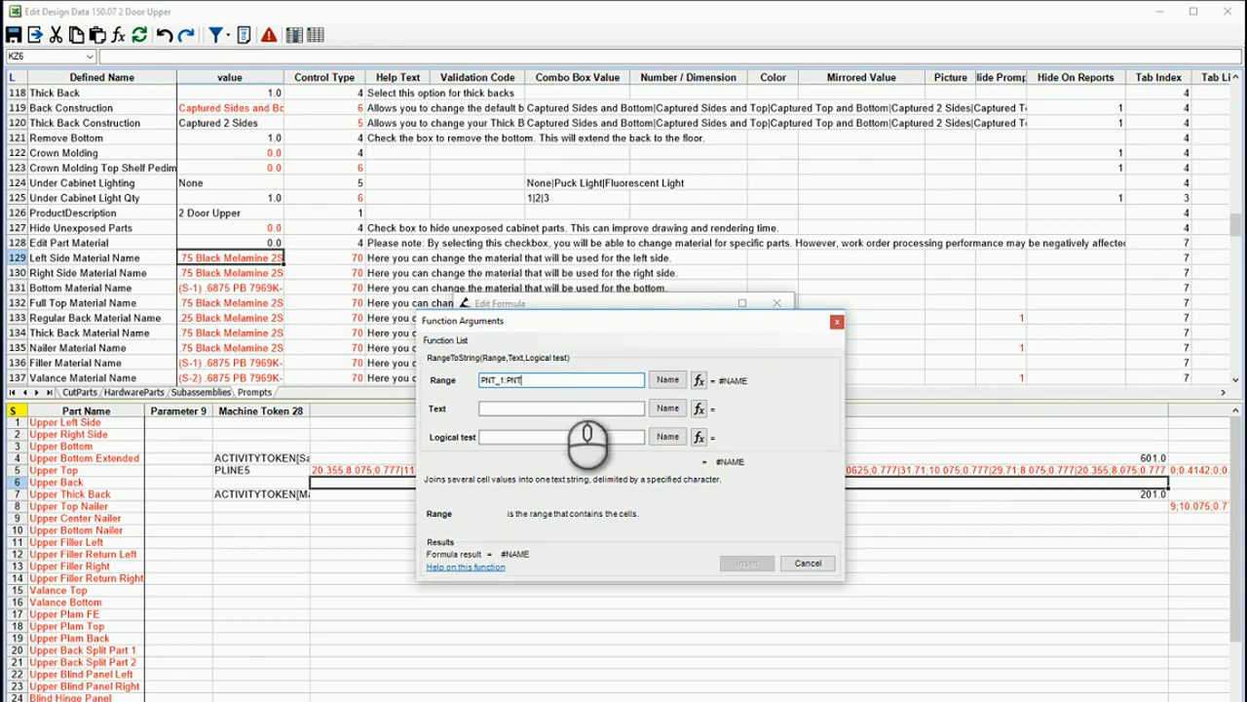
Step: Build the formula RANGETOSTRING(PNT_1:PNT_10,"|") in Upper Back's Machine Token 28 Parameter 1 and compare it with Upper Top's formula
click(627, 408)
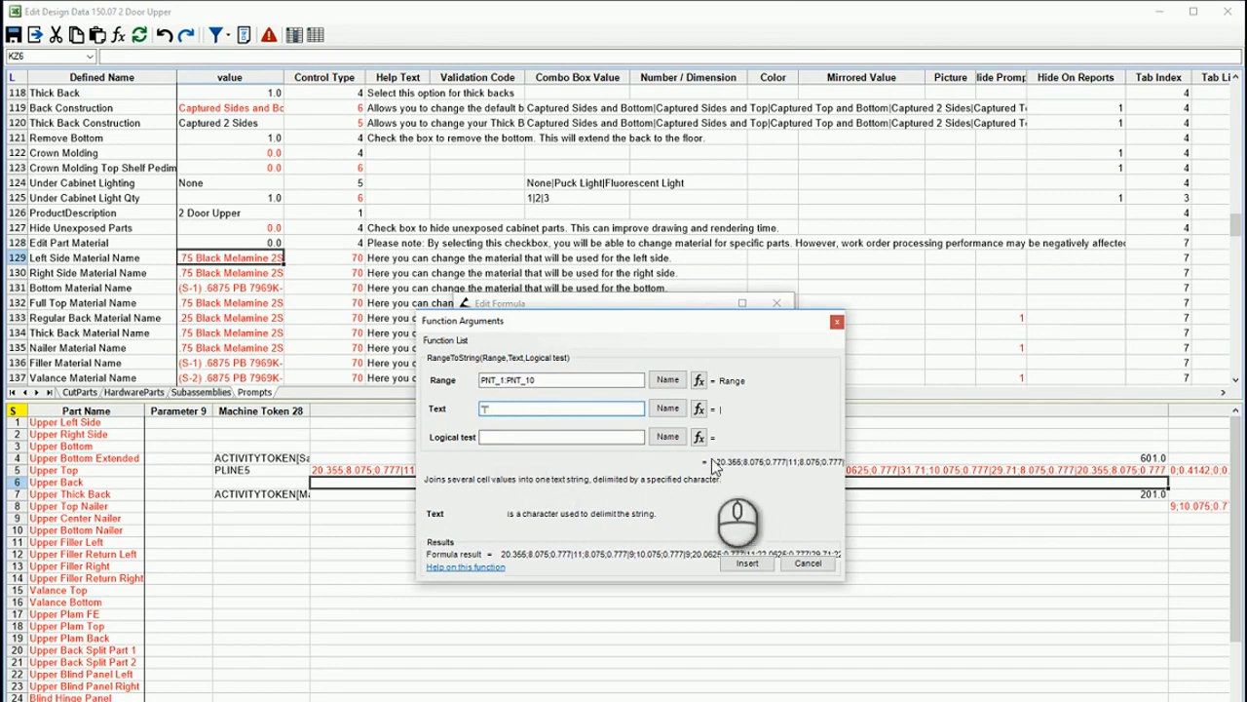
click(746, 563)
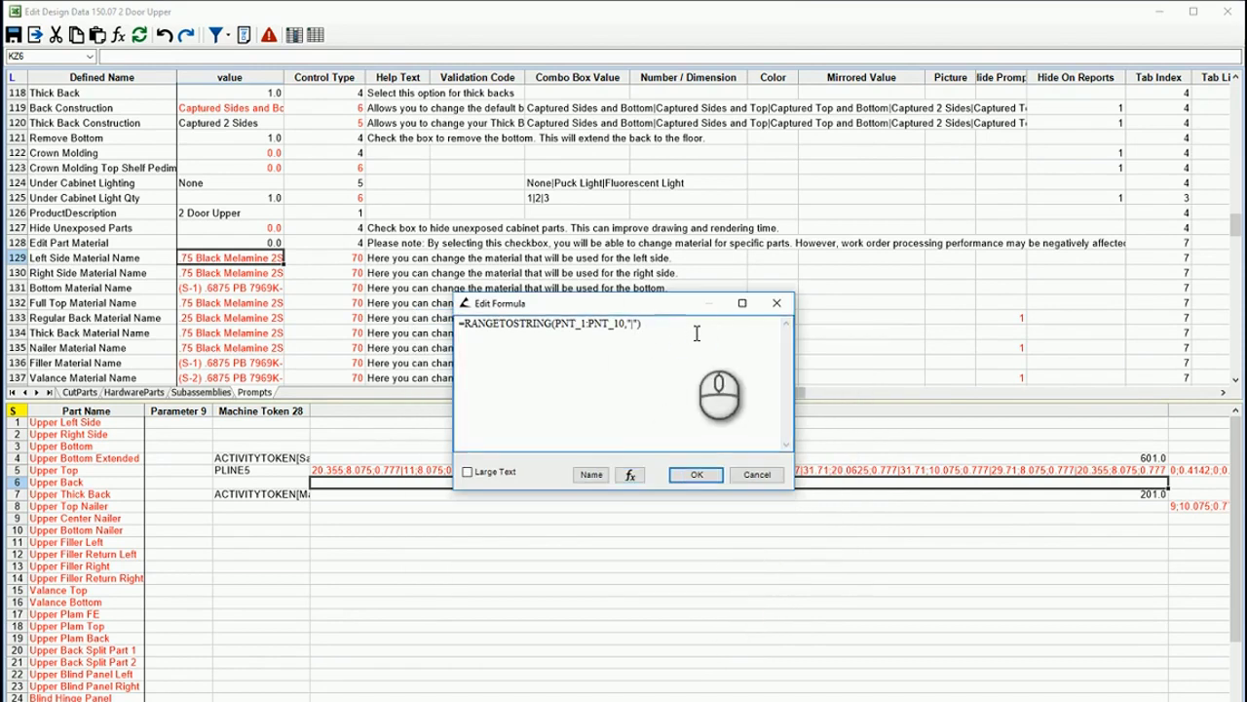
drag(662, 303, 679, 510)
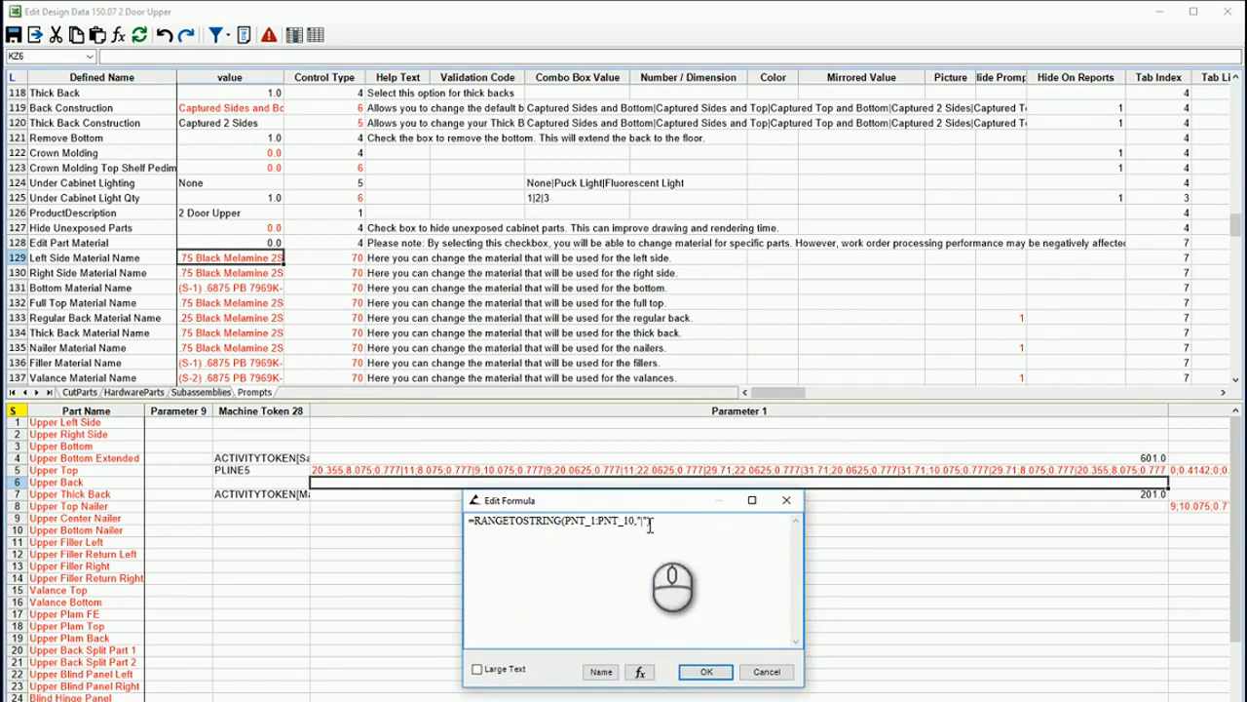
click(703, 672)
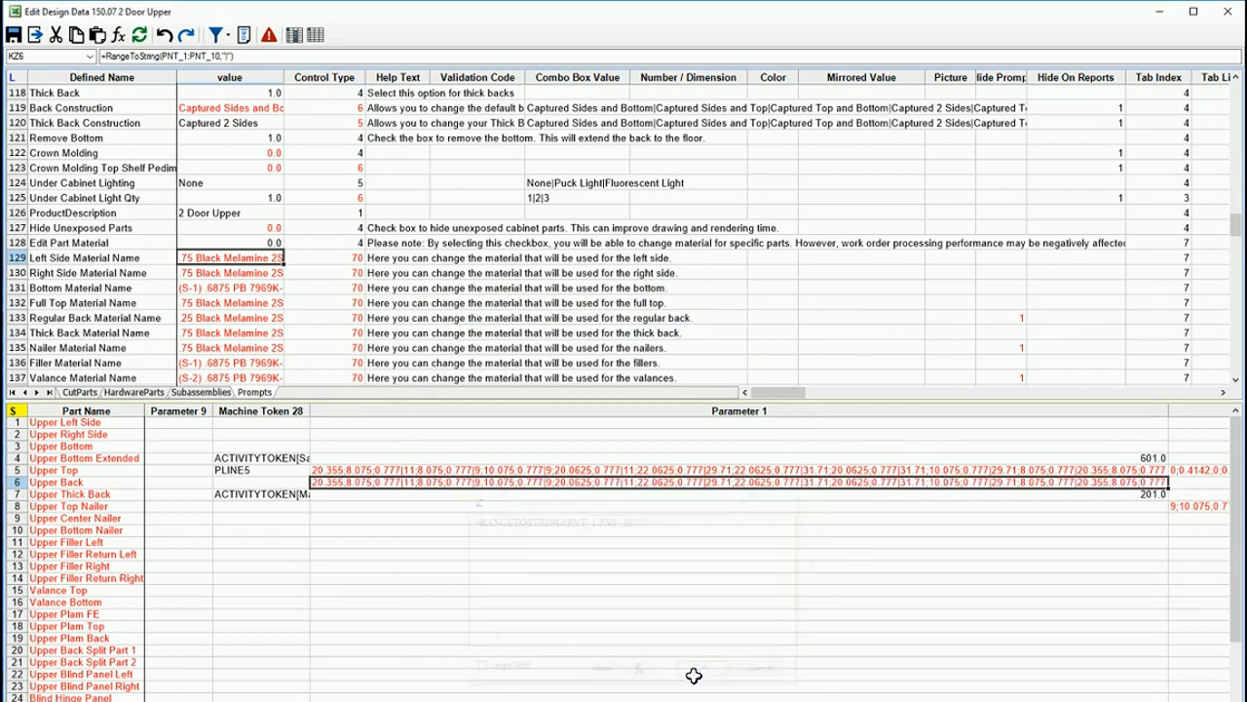
click(417, 472)
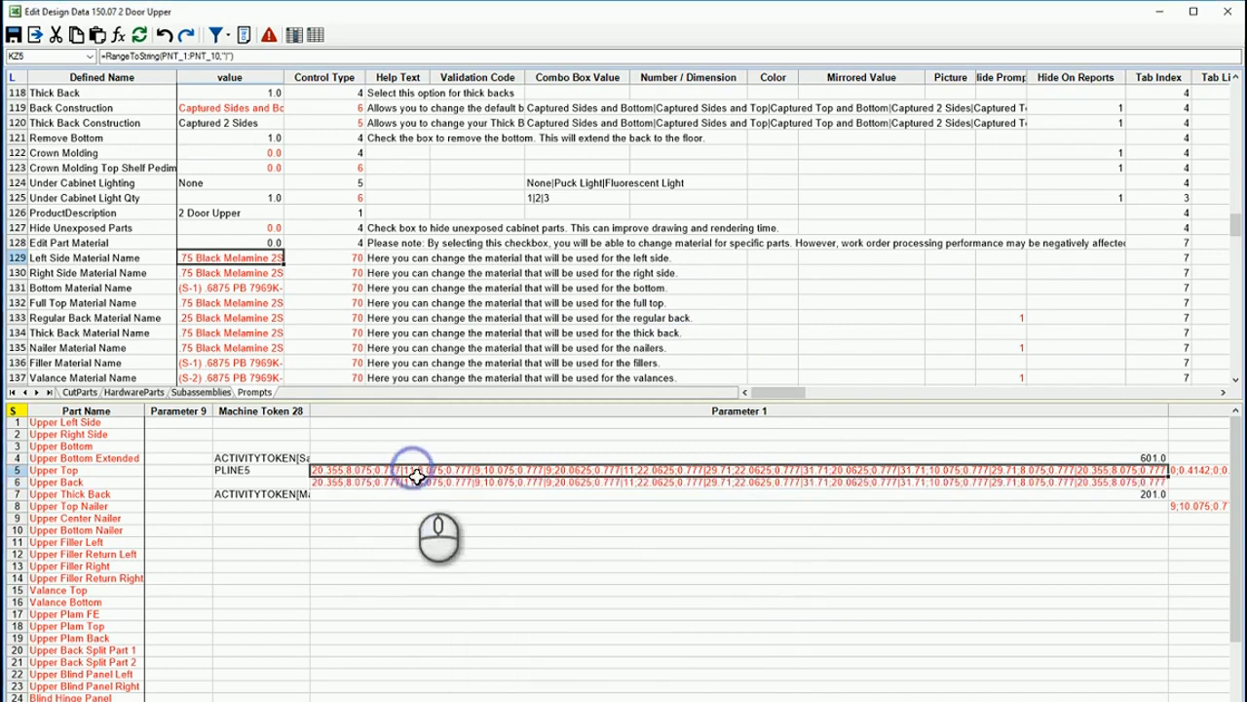
click(417, 481)
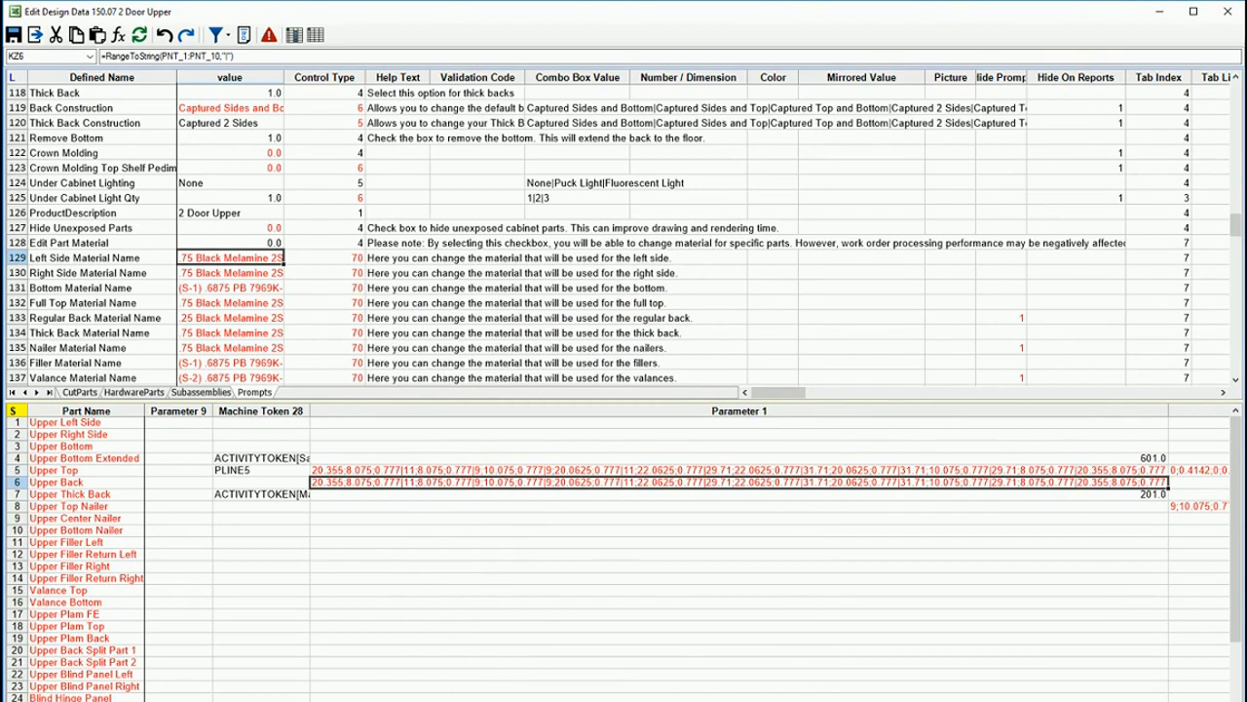
Step: Open Upper Top's Parameter 2 formula, which follows the PLINE5 point list, in the formula editor
scroll(1112, 662, right, 3)
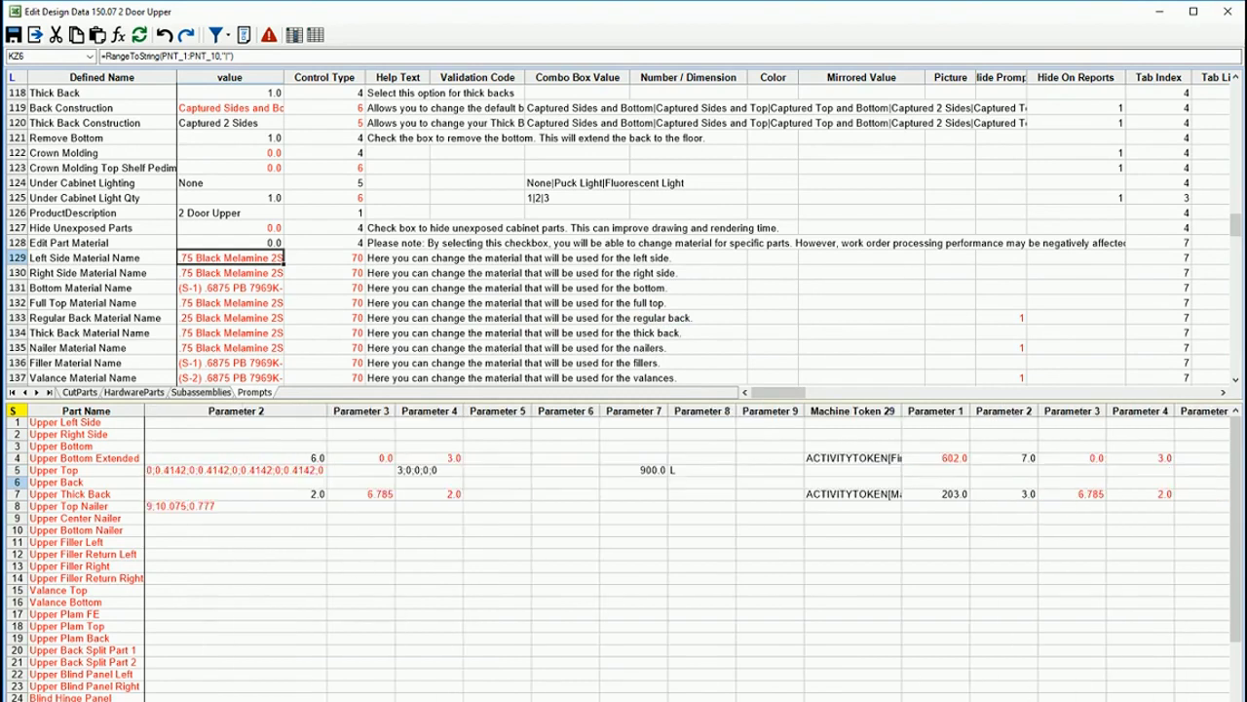
scroll(687, 555, left, 1)
click(1054, 482)
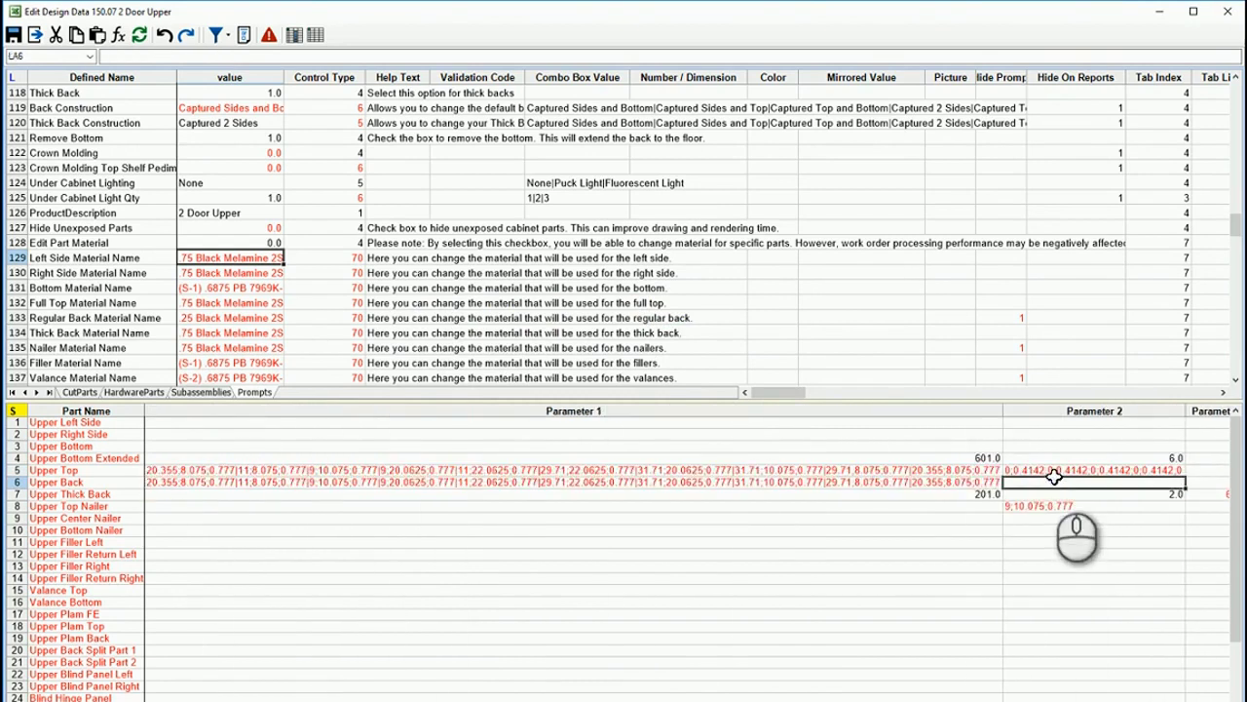
click(1054, 470)
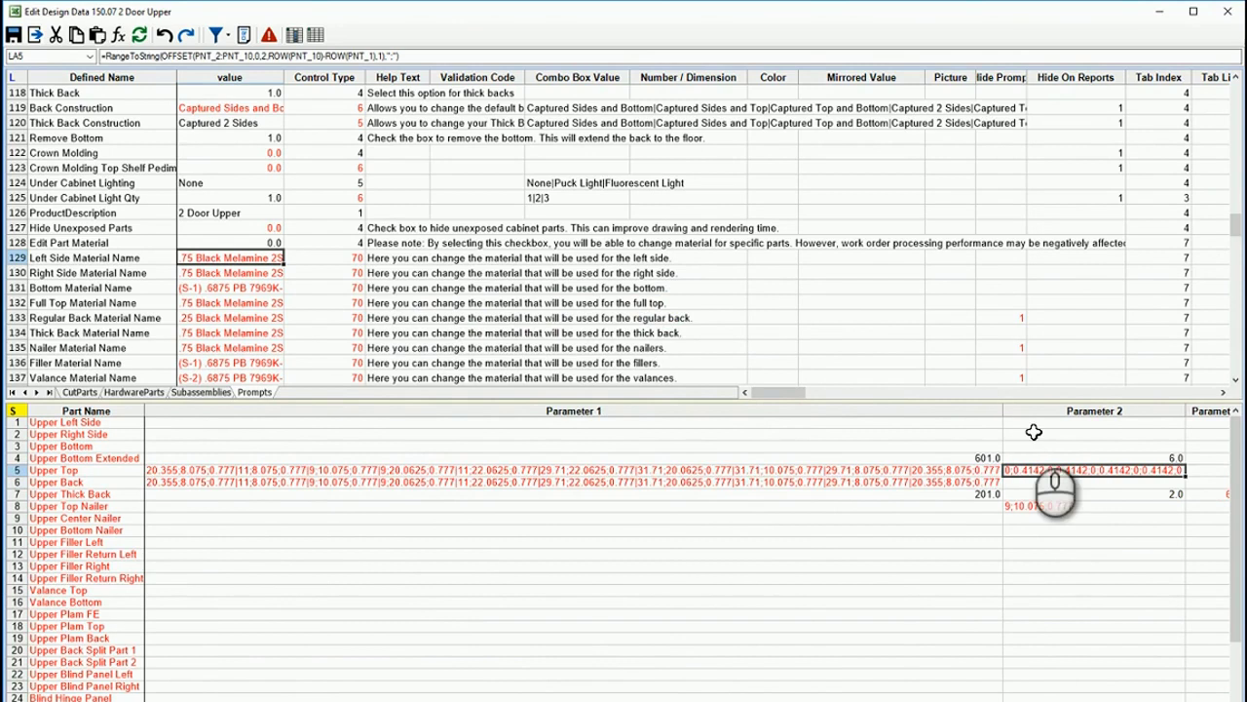
double_click(1055, 474)
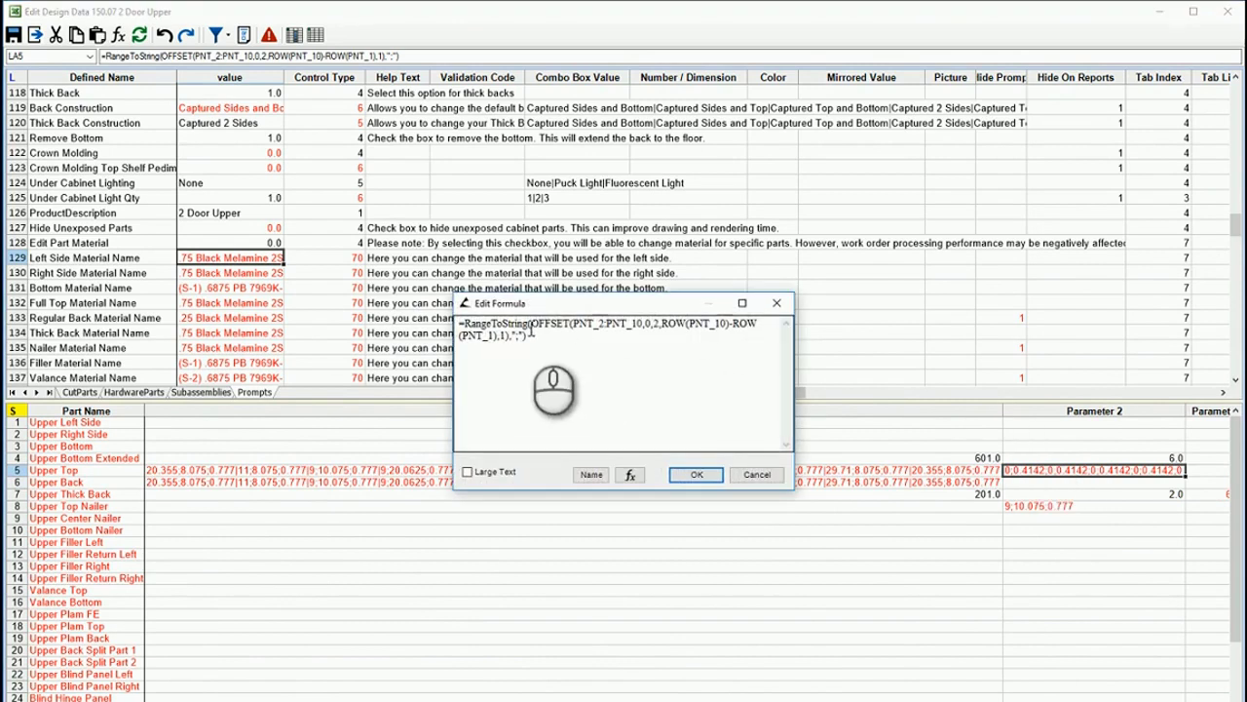
Step: Examine the RangeToString arguments of this formula and the arguments of the OFFSET function nested in its Range
drag(529, 330, 465, 328)
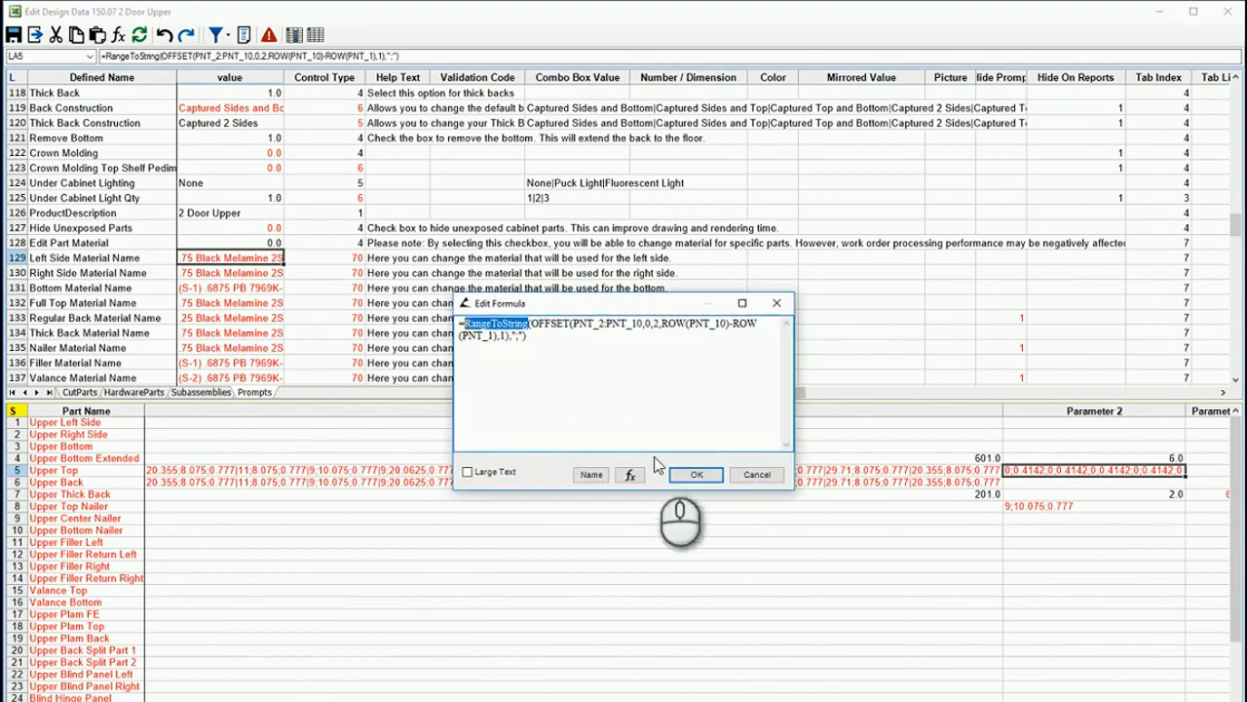
click(631, 476)
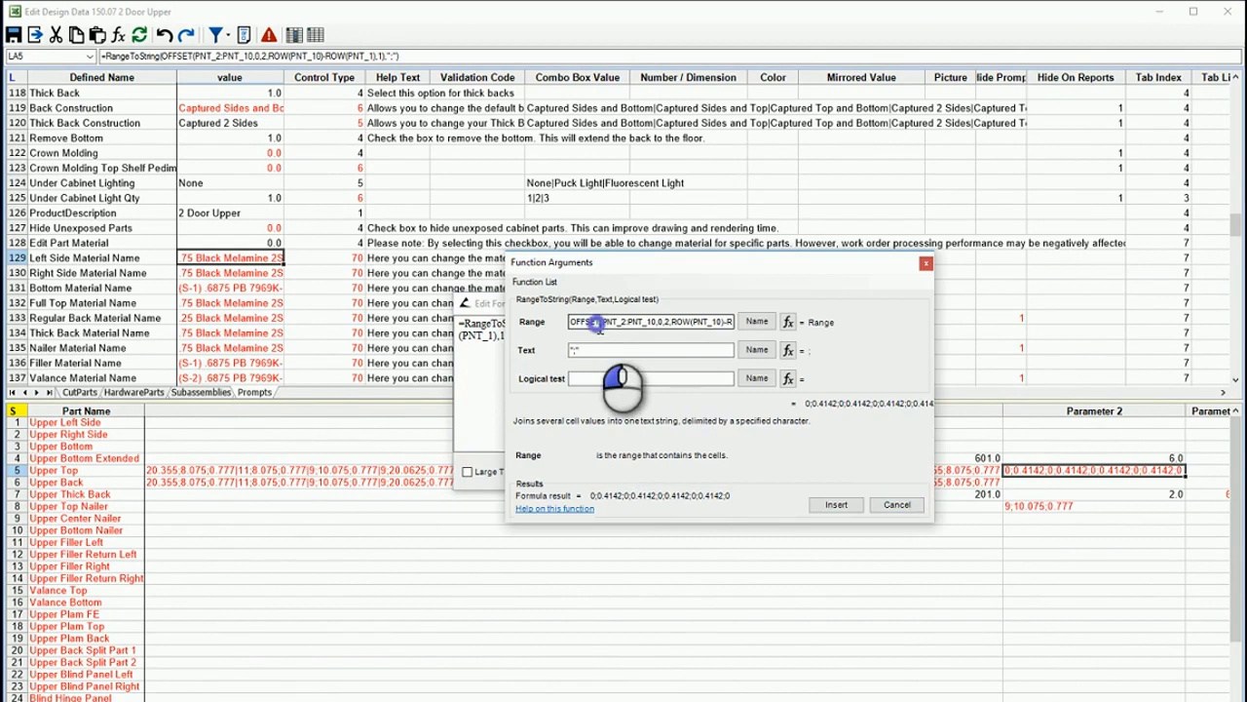
click(788, 321)
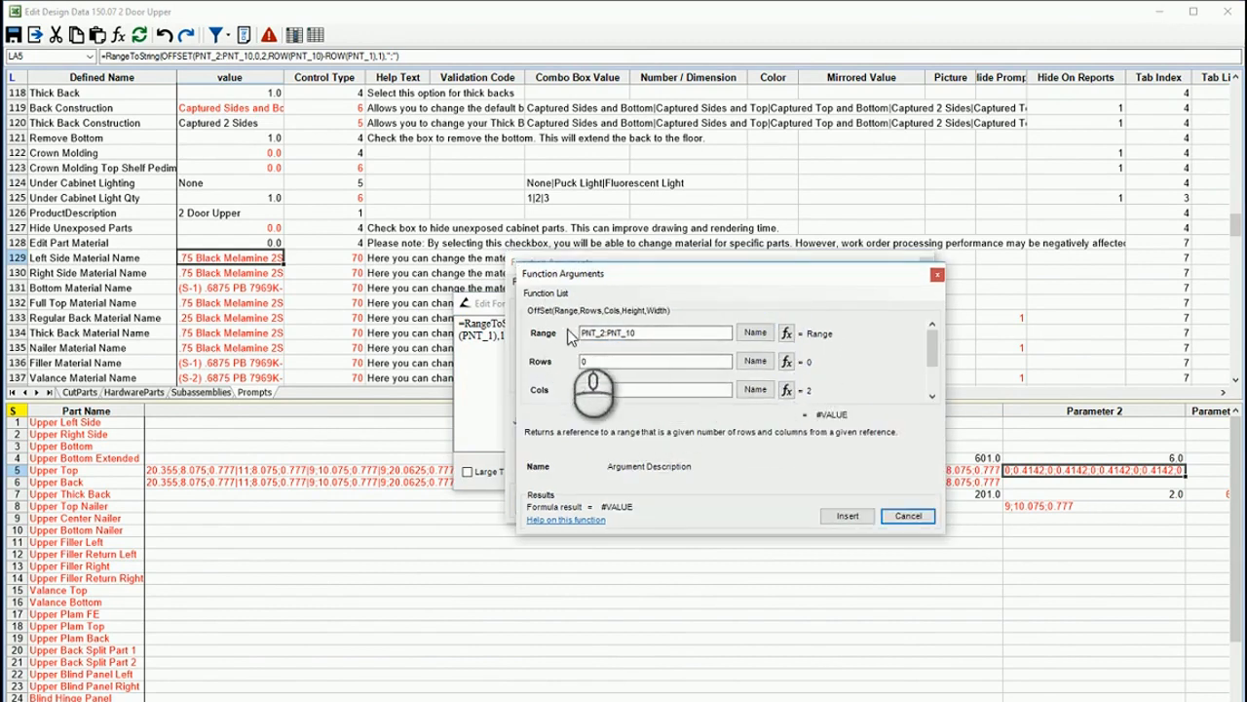
drag(631, 279, 678, 357)
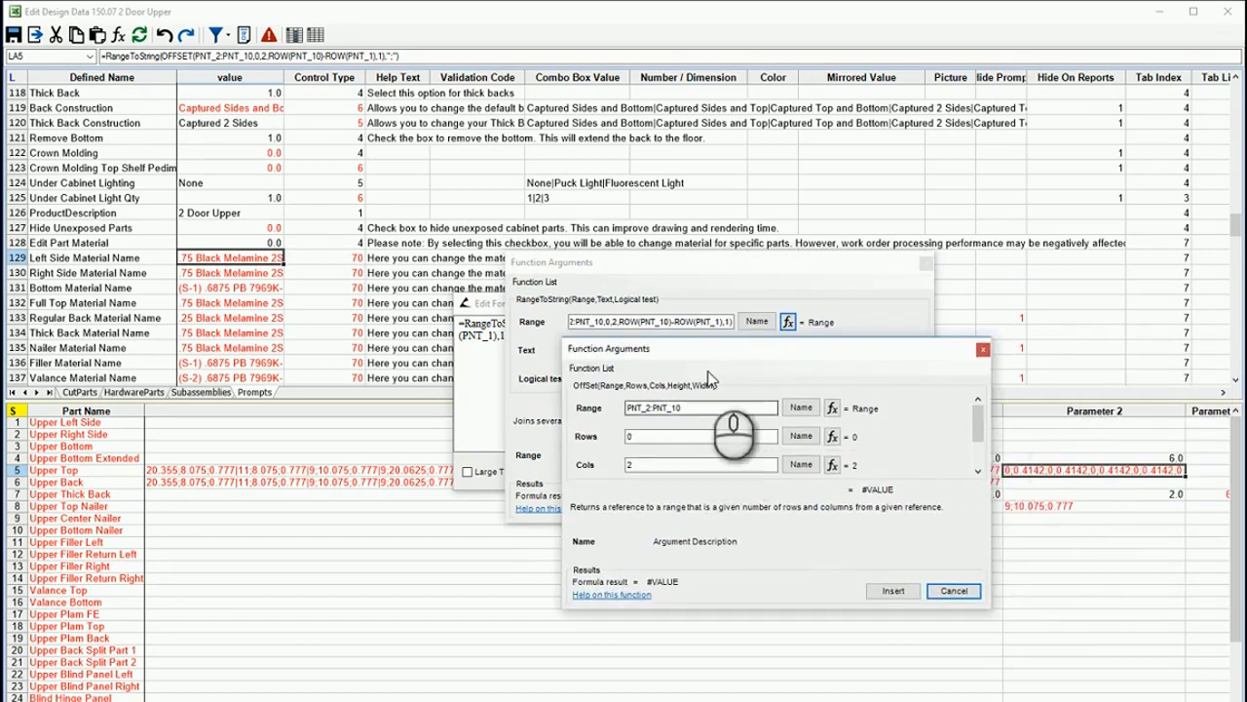
click(955, 590)
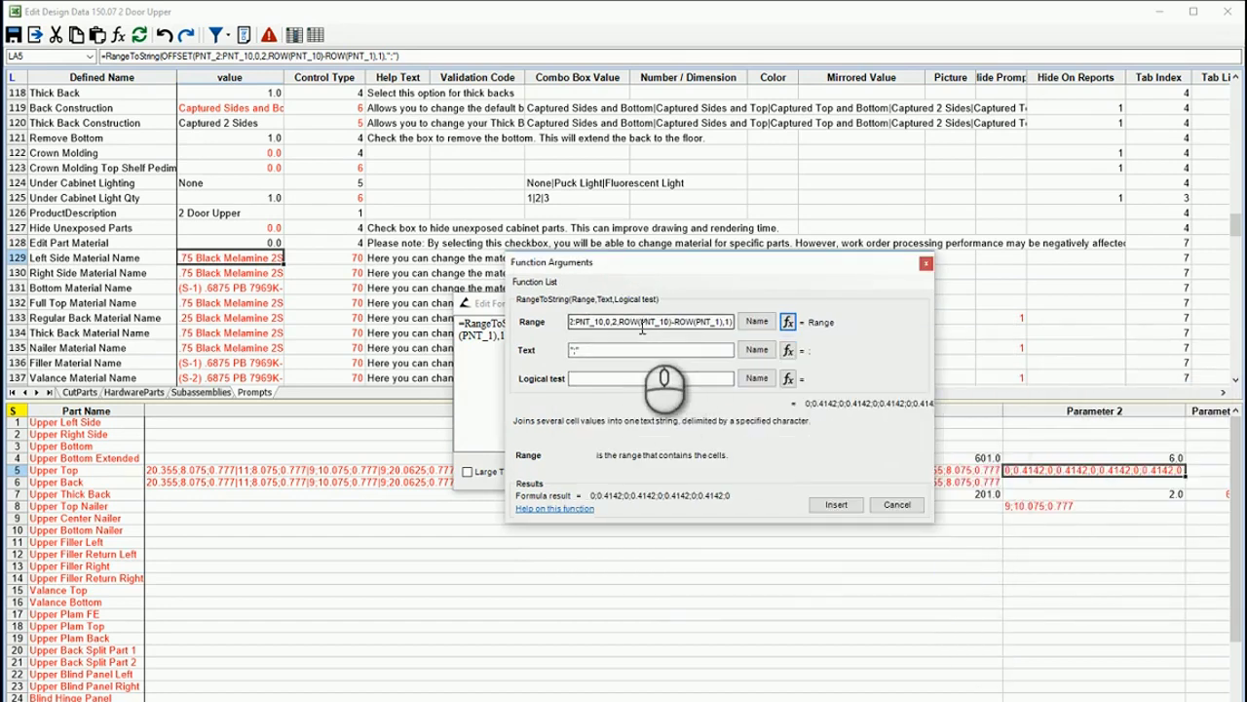
Step: Try to reopen the nested function's arguments from different selections within the Range argument
triple_click(643, 326)
click(787, 323)
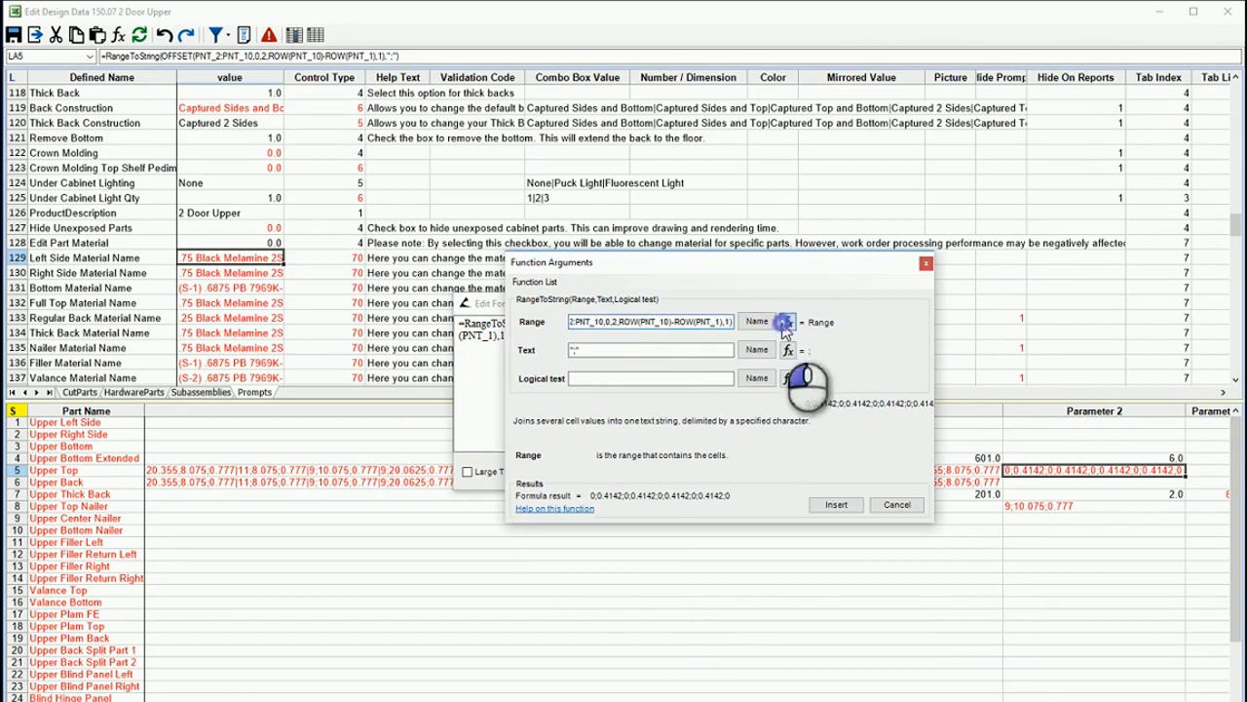
triple_click(682, 322)
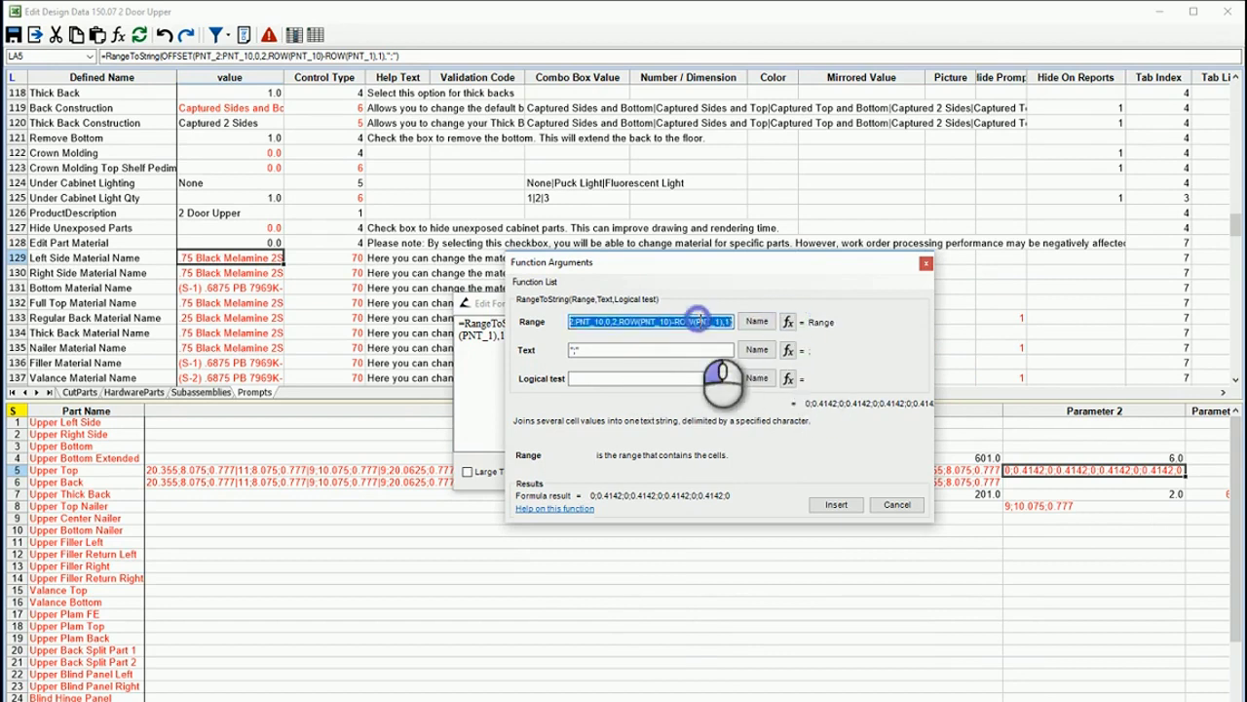
double_click(684, 322)
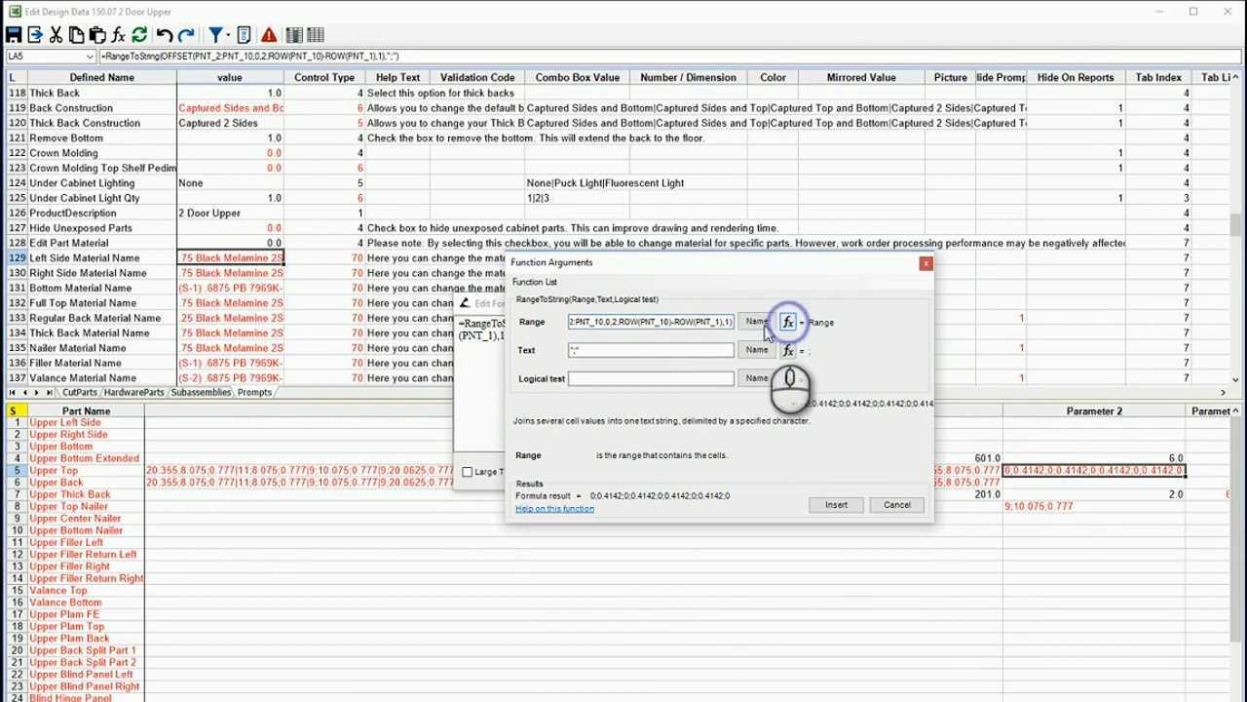
click(694, 322)
click(697, 323)
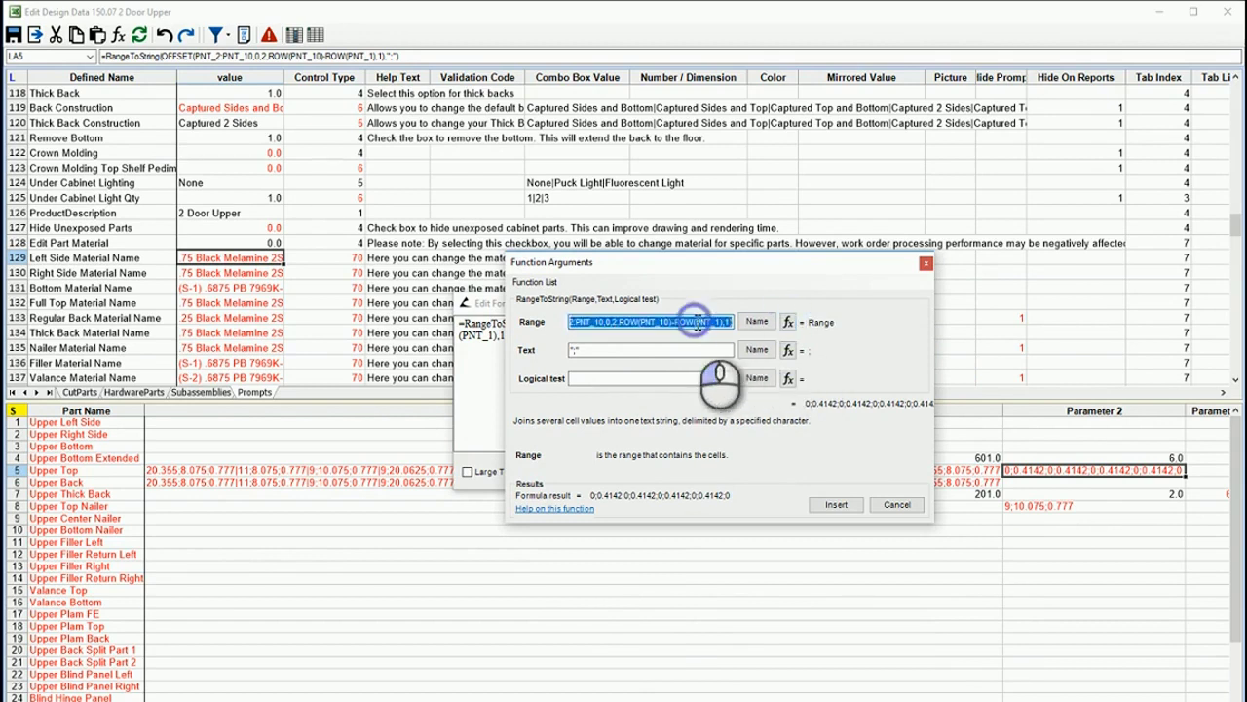
Step: Look through the function list's categories and leave Upper Top's Parameter 2 formula without changes
click(556, 283)
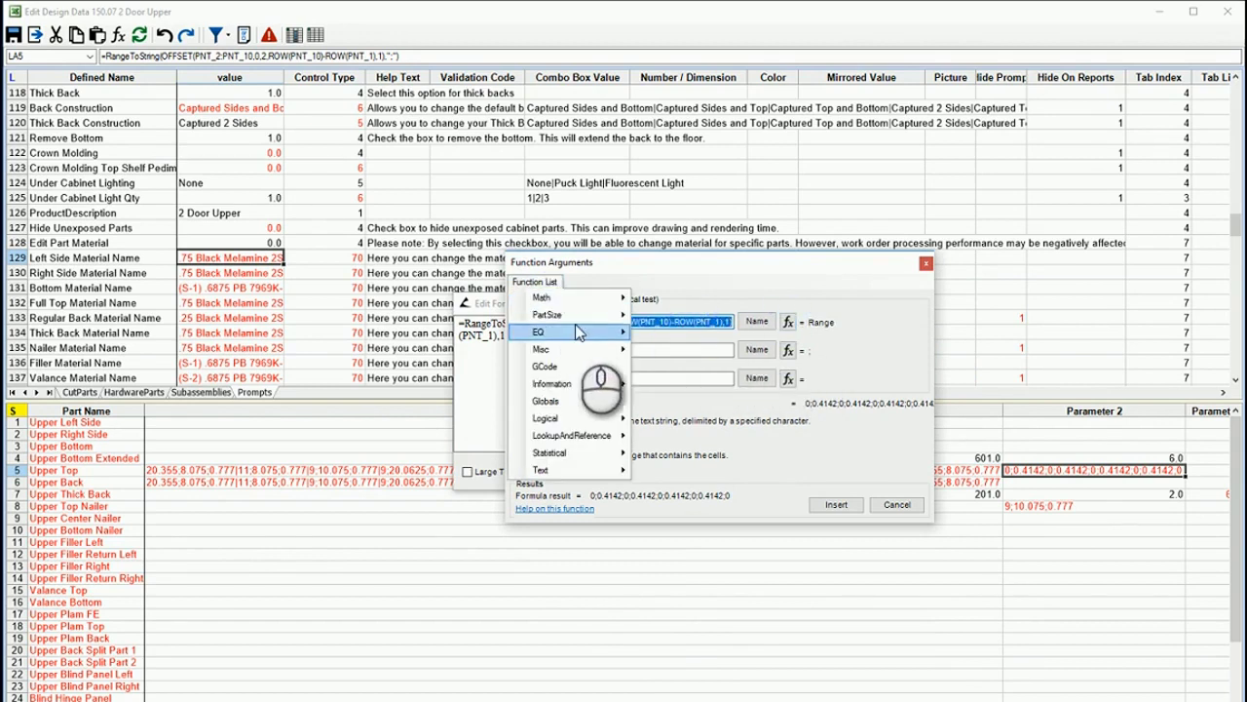
mouse_move(579, 384)
click(718, 283)
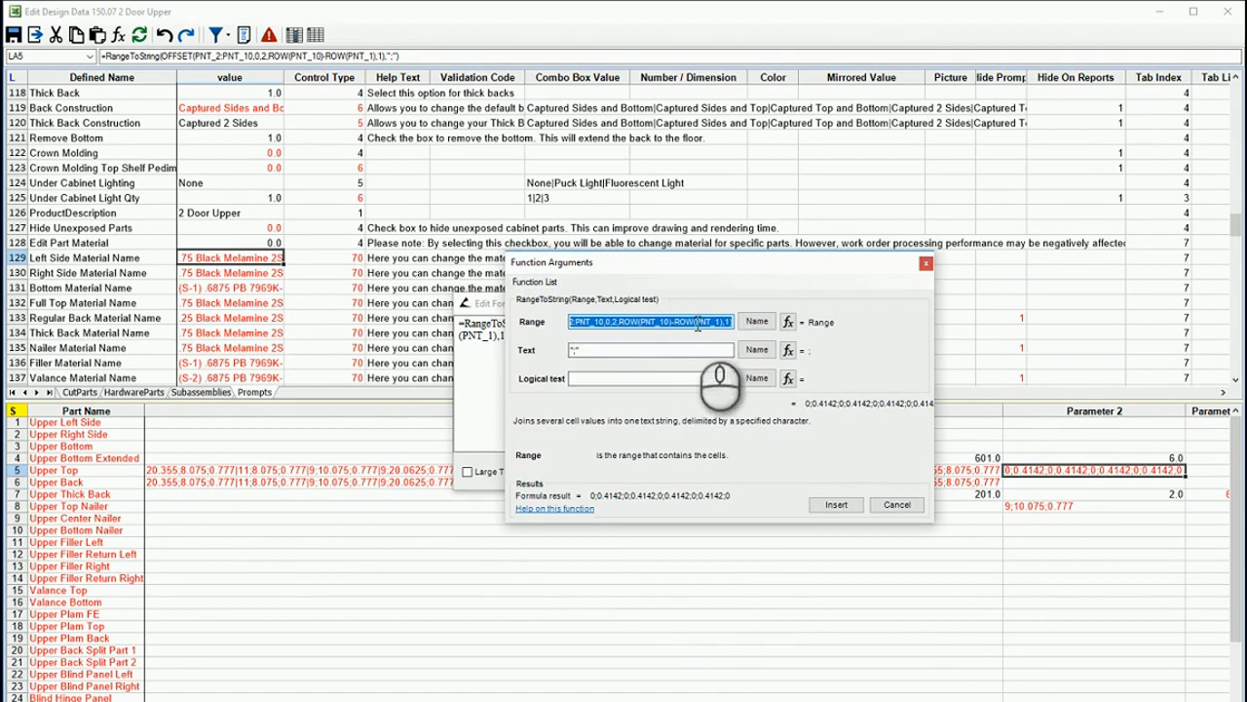
click(888, 504)
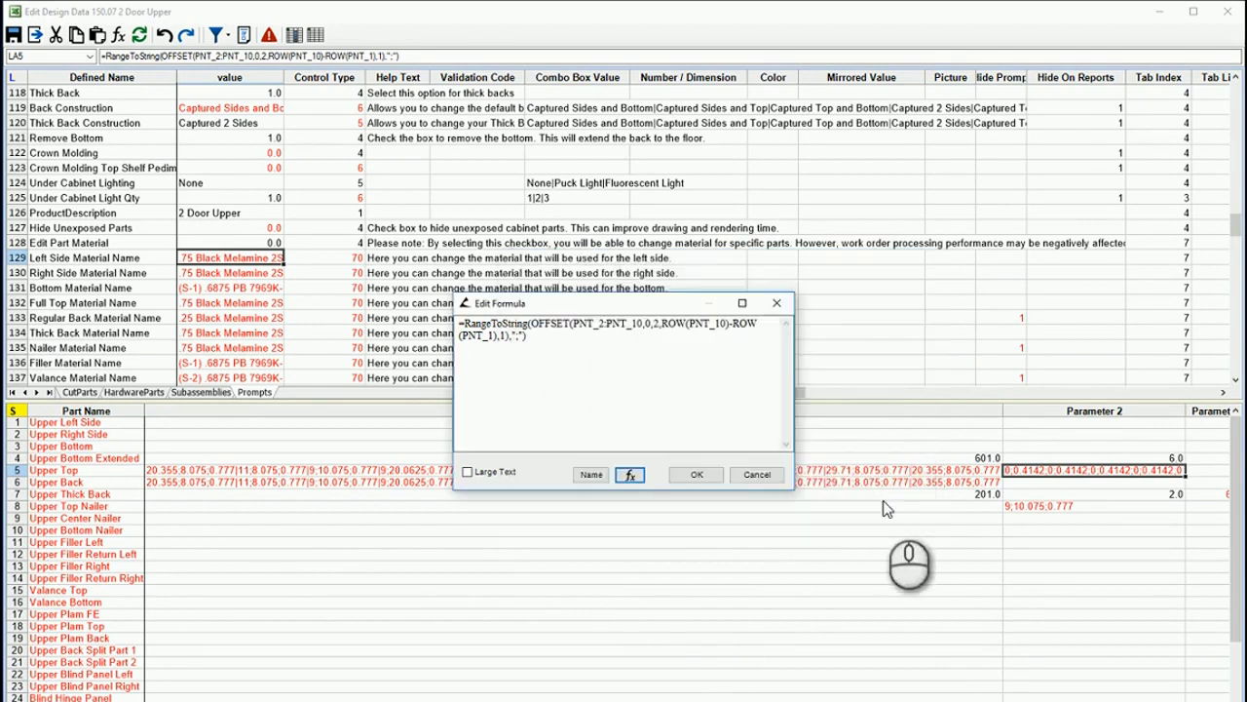
click(758, 474)
click(1072, 491)
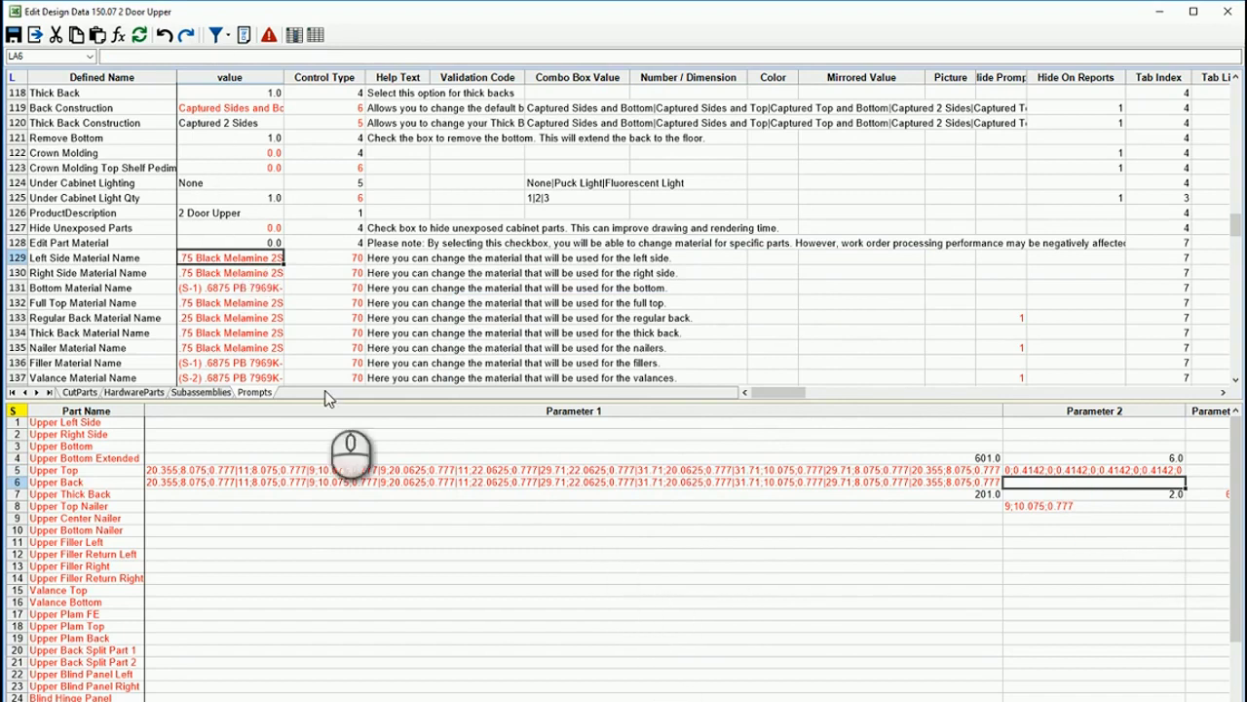
click(490, 456)
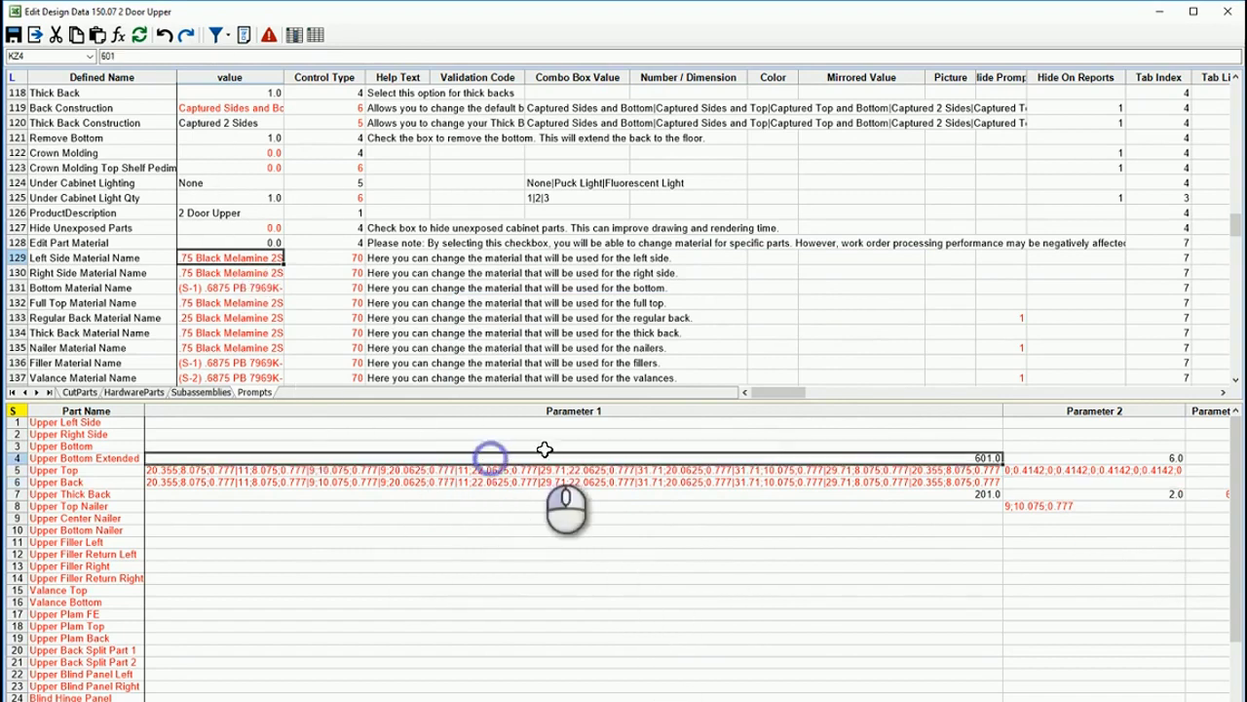
click(1105, 532)
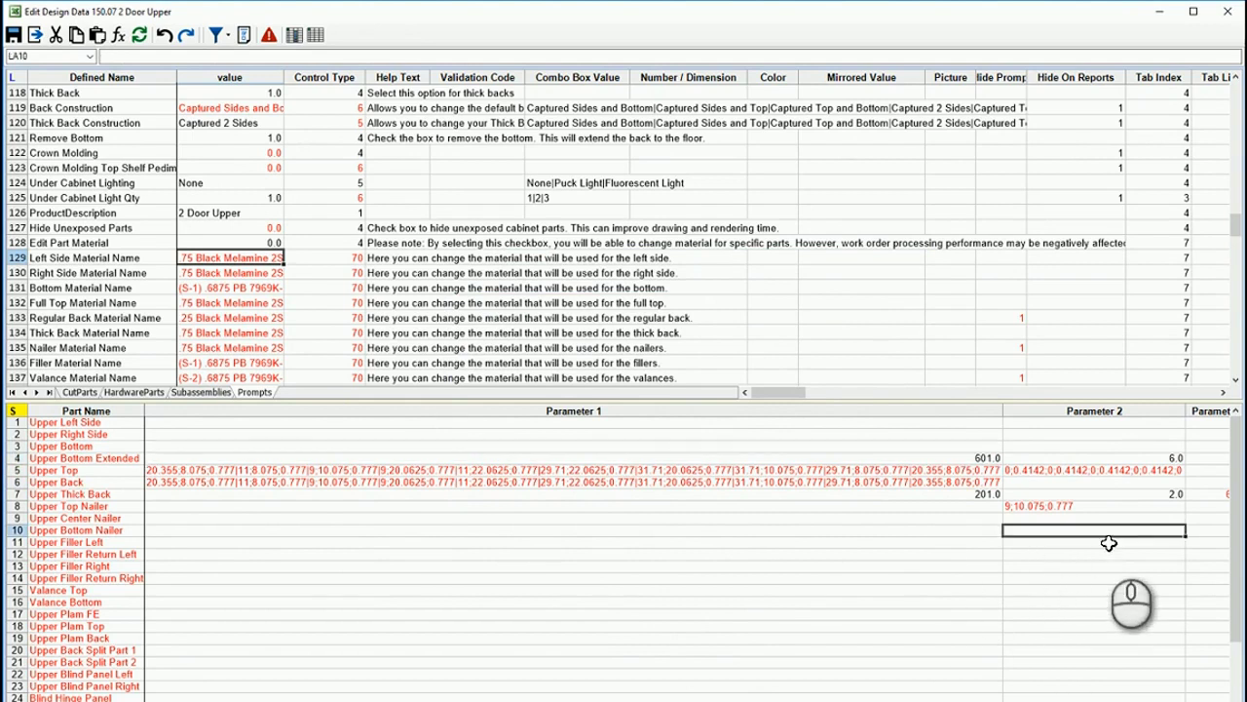